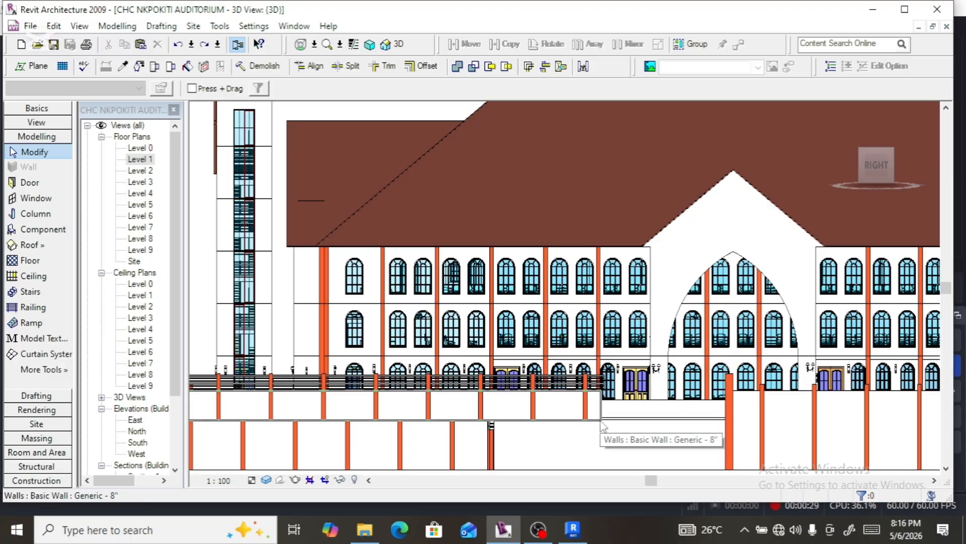
Inspect the auditorium's facade and perimeter fence in the right-side 3D view, and save the project.
{"action": "mouse_move", "coordinate": [862, 145]}
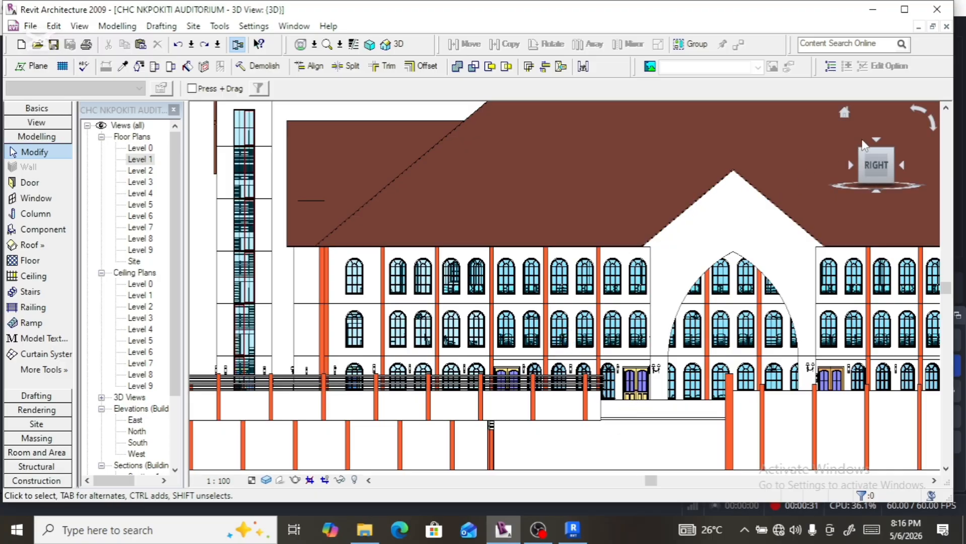
{"action": "left_click", "coordinate": [861, 161]}
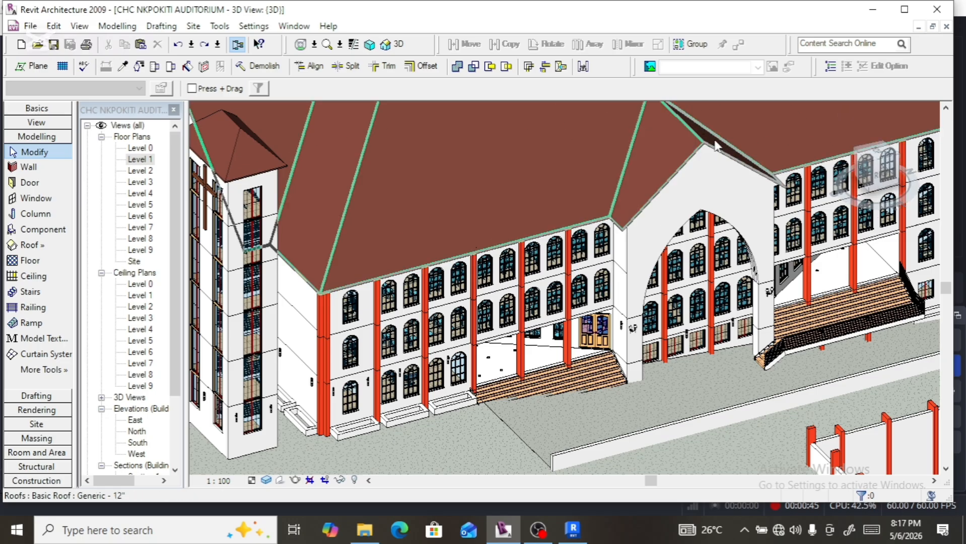
{"action": "scroll", "coordinate": [715, 140], "scroll_direction": "down", "scroll_amount": 1}
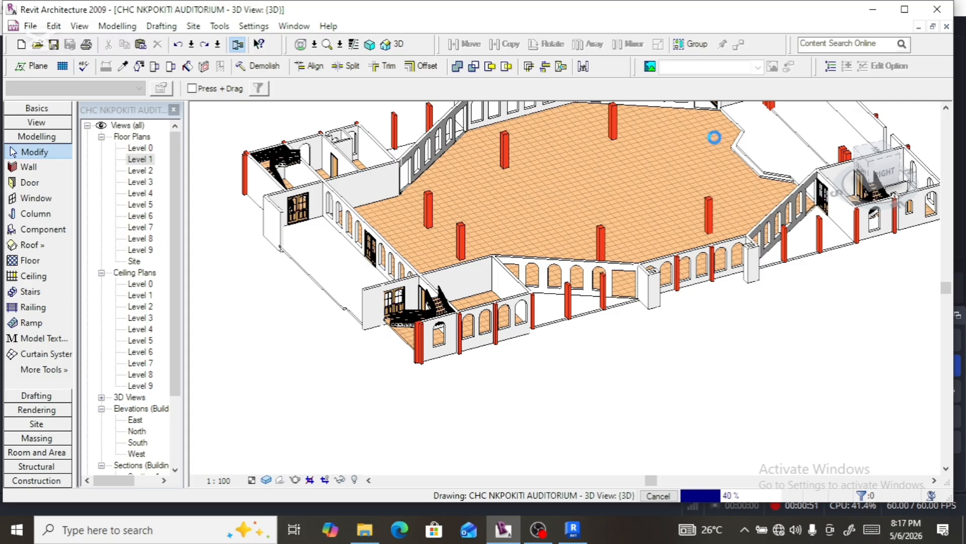
{"action": "scroll", "coordinate": [617, 182], "scroll_direction": "down", "scroll_amount": 3}
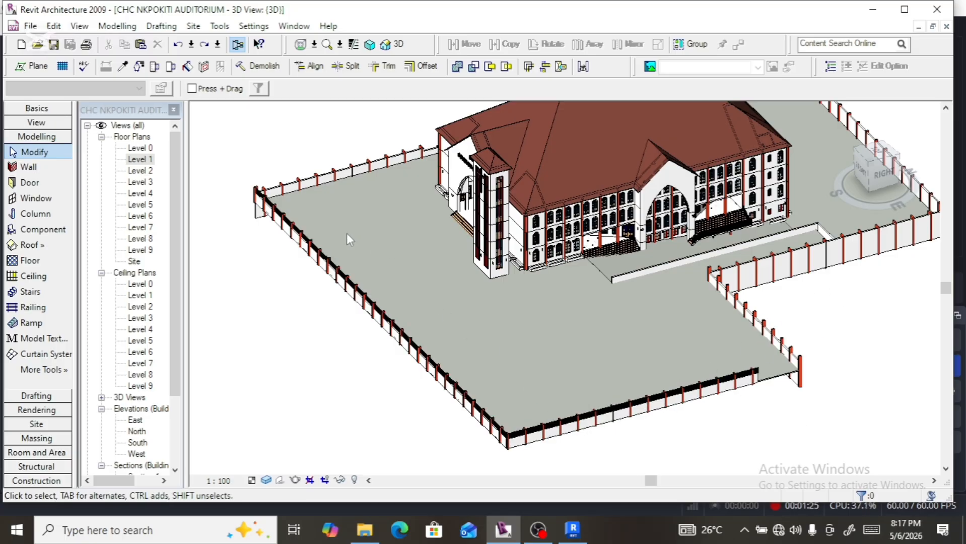
{"action": "left_click", "coordinate": [882, 177]}
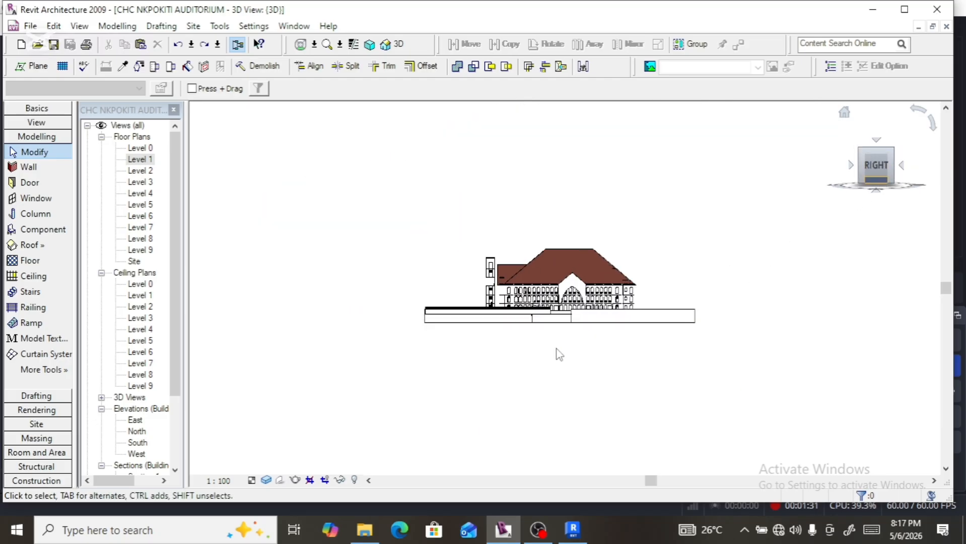
{"action": "scroll", "coordinate": [504, 313], "scroll_direction": "up", "scroll_amount": 4}
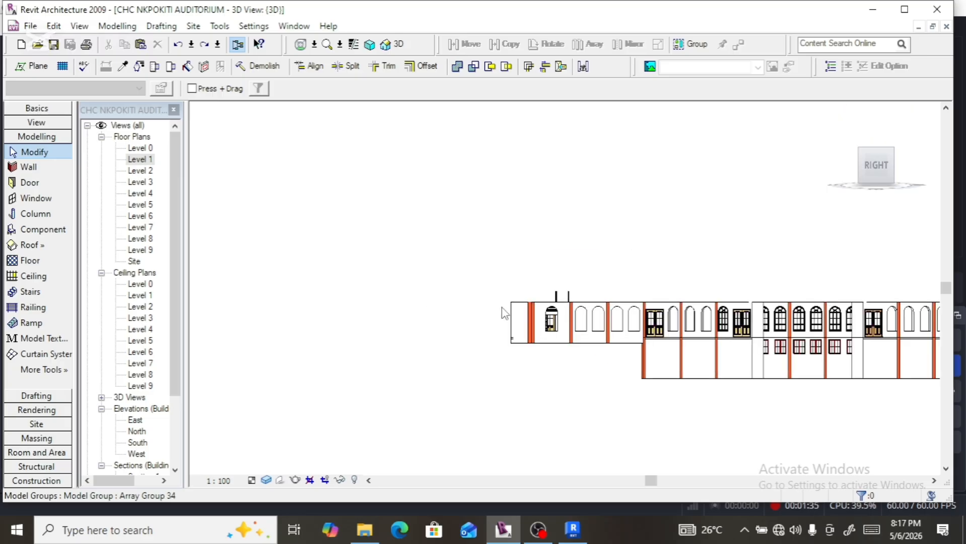
{"action": "scroll", "coordinate": [518, 315], "scroll_direction": "up", "scroll_amount": 3}
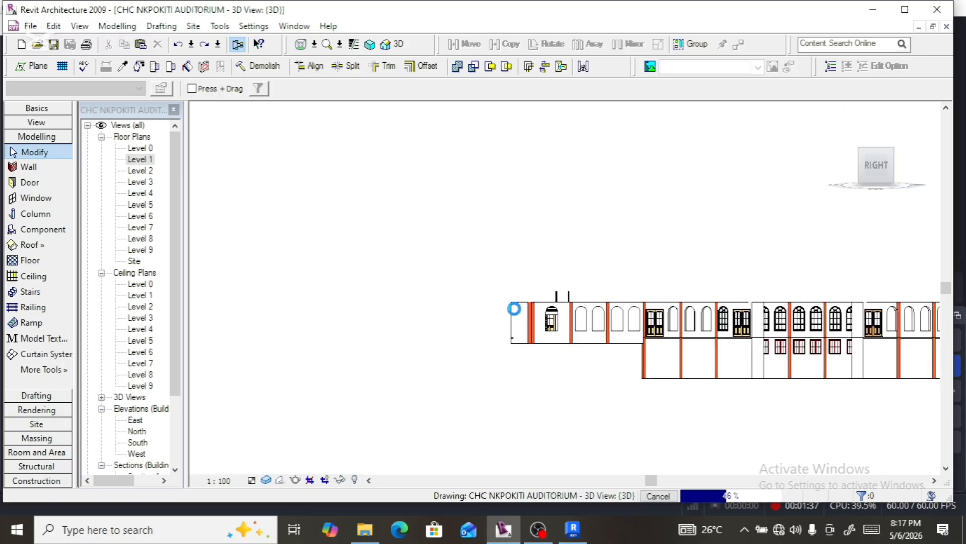
{"action": "scroll", "coordinate": [528, 316], "scroll_direction": "up", "scroll_amount": 3}
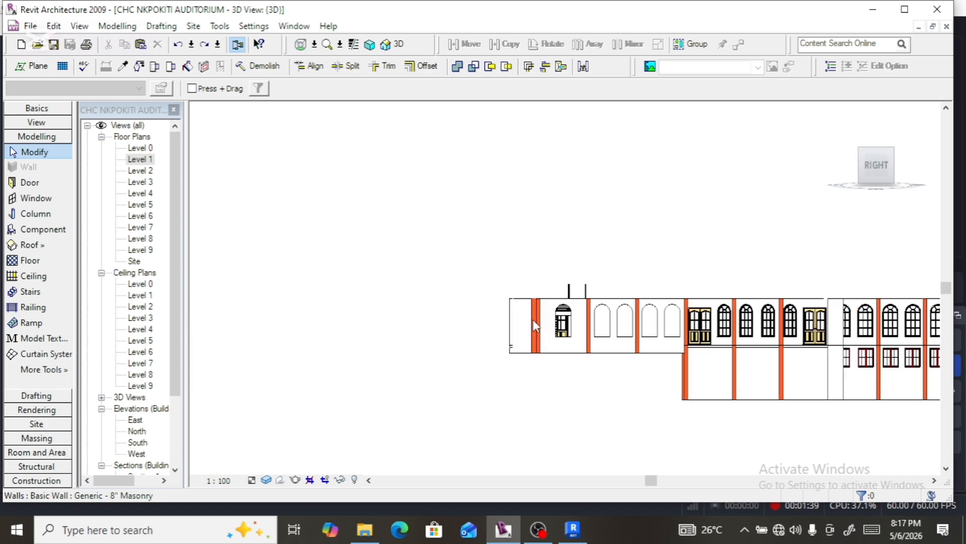
{"action": "scroll", "coordinate": [534, 319], "scroll_direction": "up", "scroll_amount": 3}
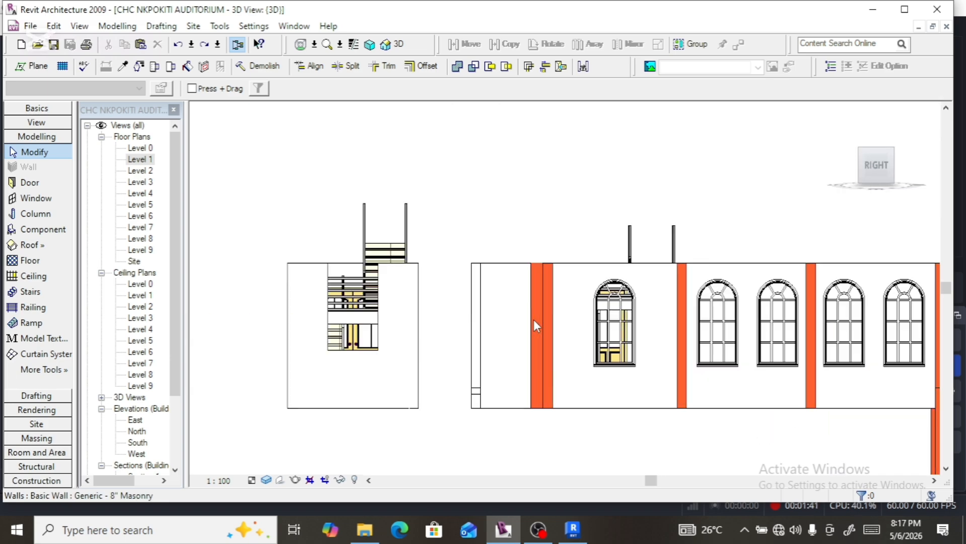
{"action": "scroll", "coordinate": [496, 337], "scroll_direction": "up", "scroll_amount": 3}
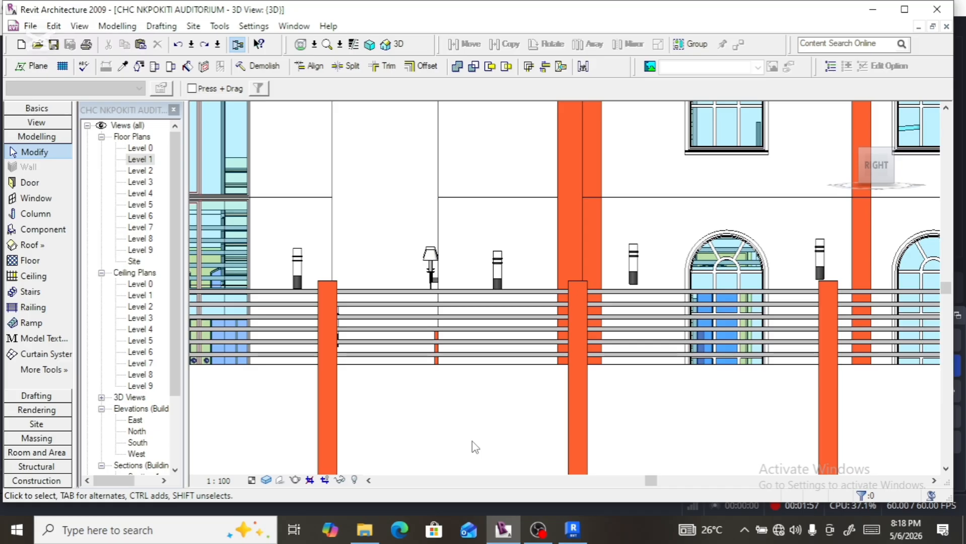
{"action": "scroll", "coordinate": [472, 441], "scroll_direction": "down", "scroll_amount": 3}
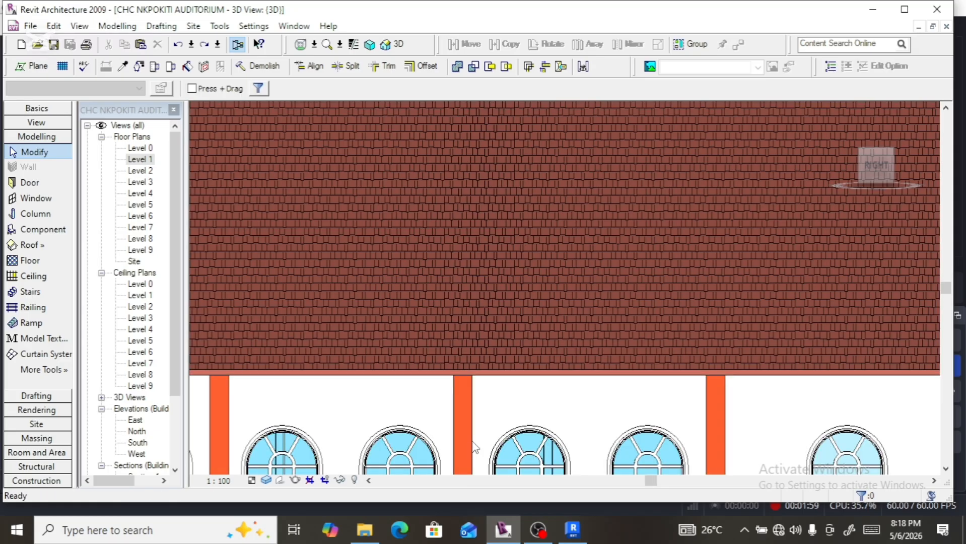
{"action": "key", "text": "ctrl+s"}
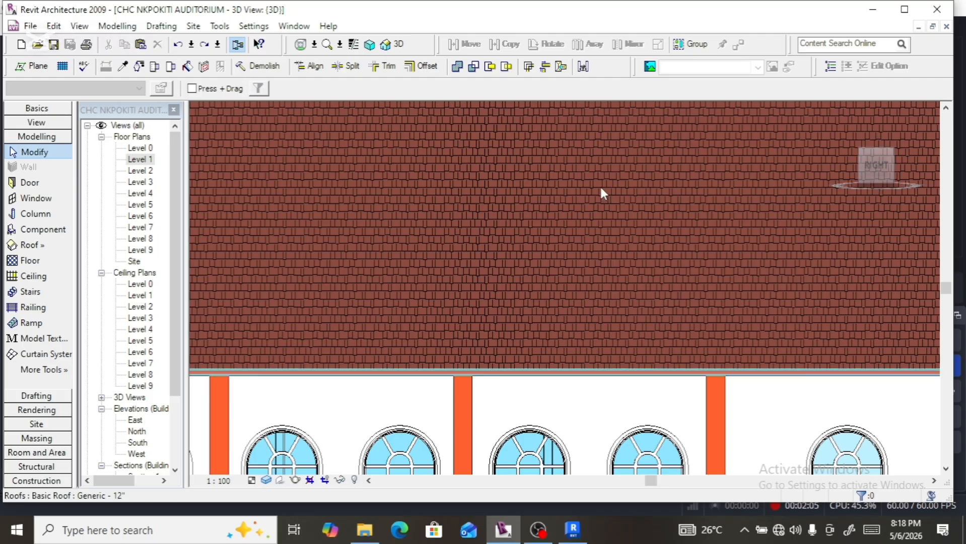
Sketch a straight railing about 1500 mm long on Level 1, extending the wall's outer face line, finish it and return to the 3D view.
{"action": "scroll", "coordinate": [601, 189], "scroll_direction": "down", "scroll_amount": 1}
{"action": "scroll", "coordinate": [582, 200], "scroll_direction": "down", "scroll_amount": 3}
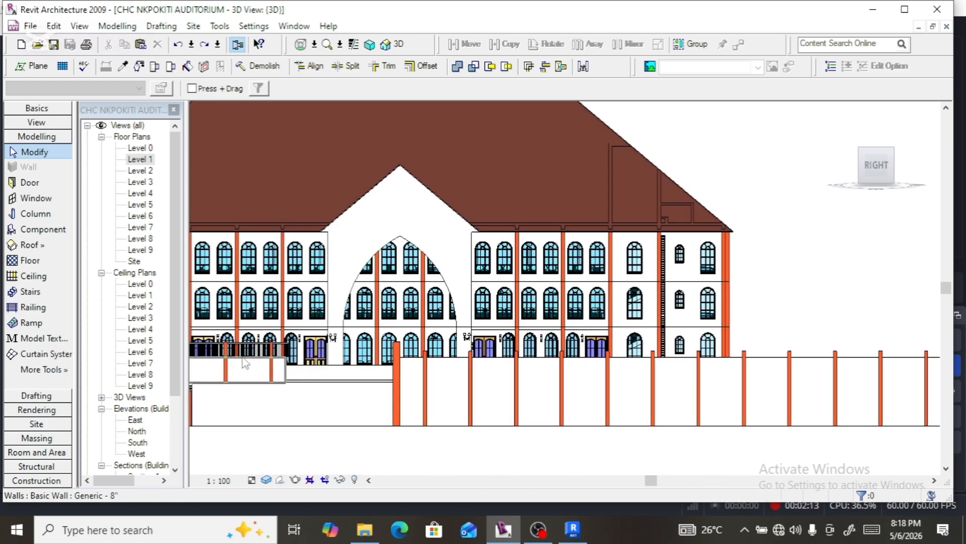
{"action": "scroll", "coordinate": [251, 372], "scroll_direction": "up", "scroll_amount": 2}
{"action": "middle_click_drag", "start_coordinate": [366, 309], "coordinate": [498, 242]}
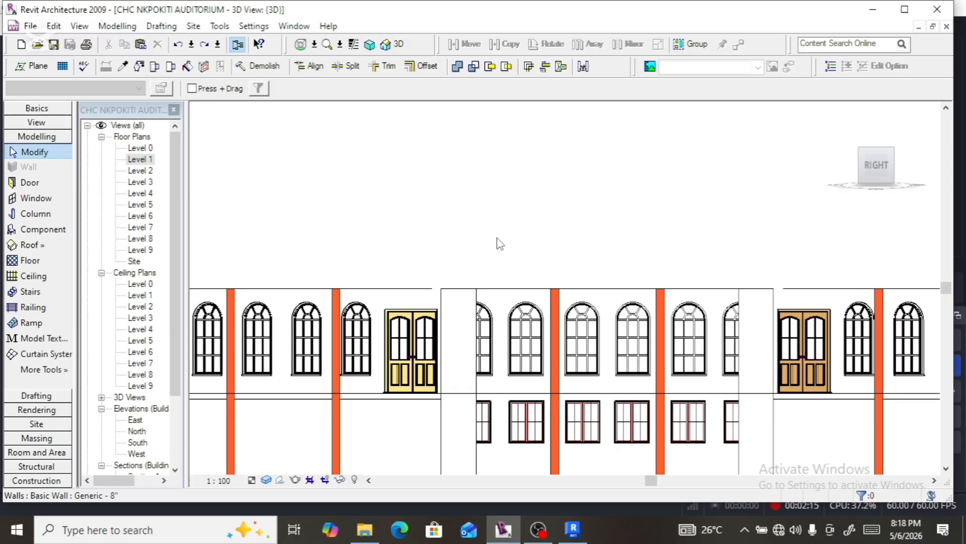
{"action": "scroll", "coordinate": [501, 248], "scroll_direction": "down", "scroll_amount": 1}
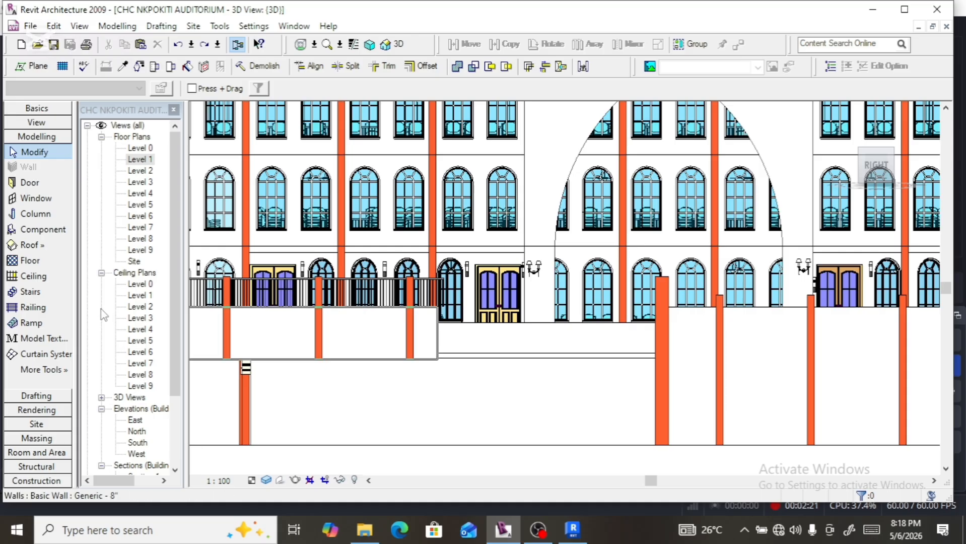
{"action": "left_click", "coordinate": [37, 309]}
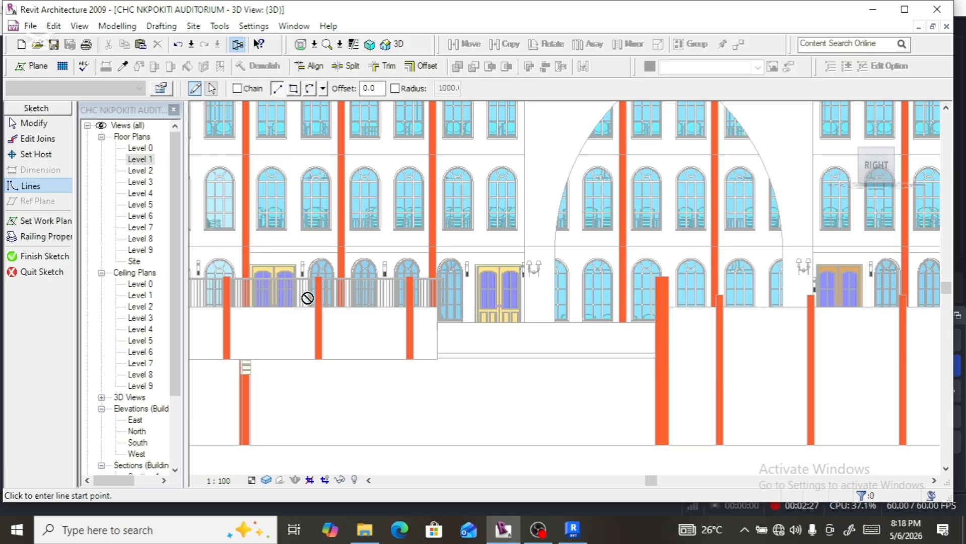
{"action": "double_click", "coordinate": [141, 160]}
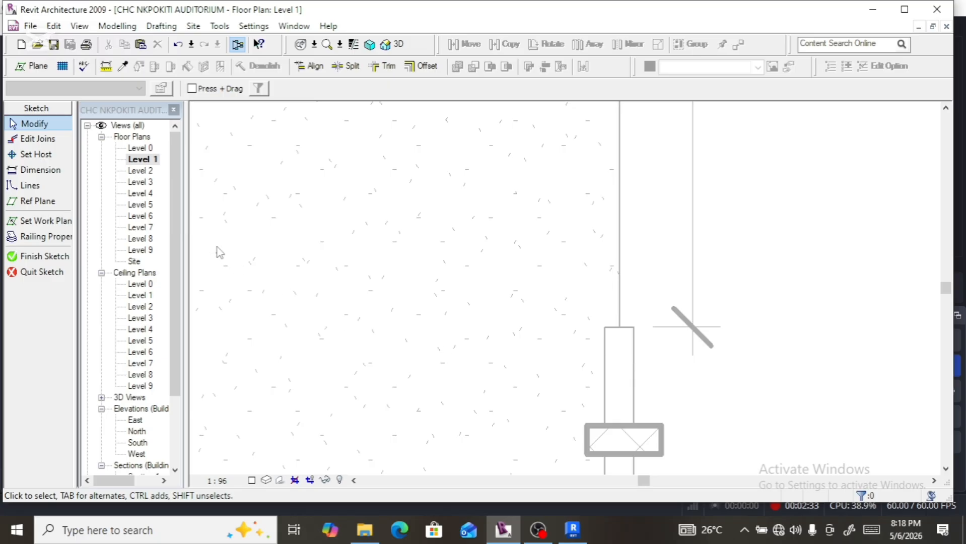
{"action": "left_click", "coordinate": [38, 186]}
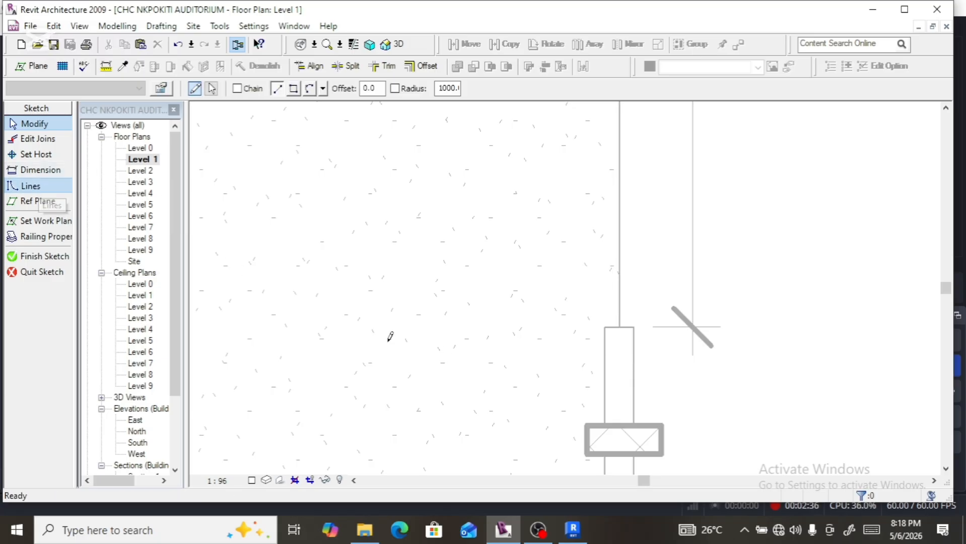
{"action": "left_click", "coordinate": [633, 303]}
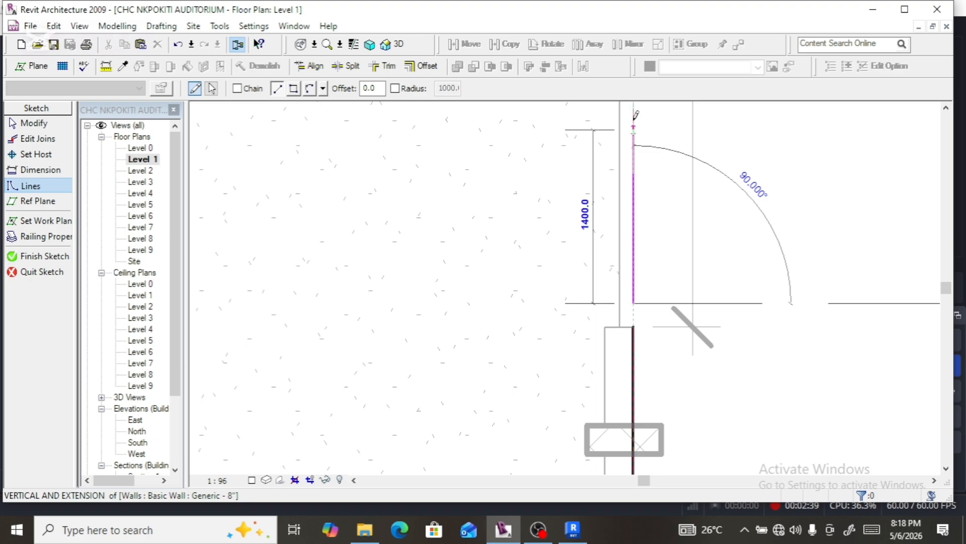
{"action": "left_click", "coordinate": [634, 117]}
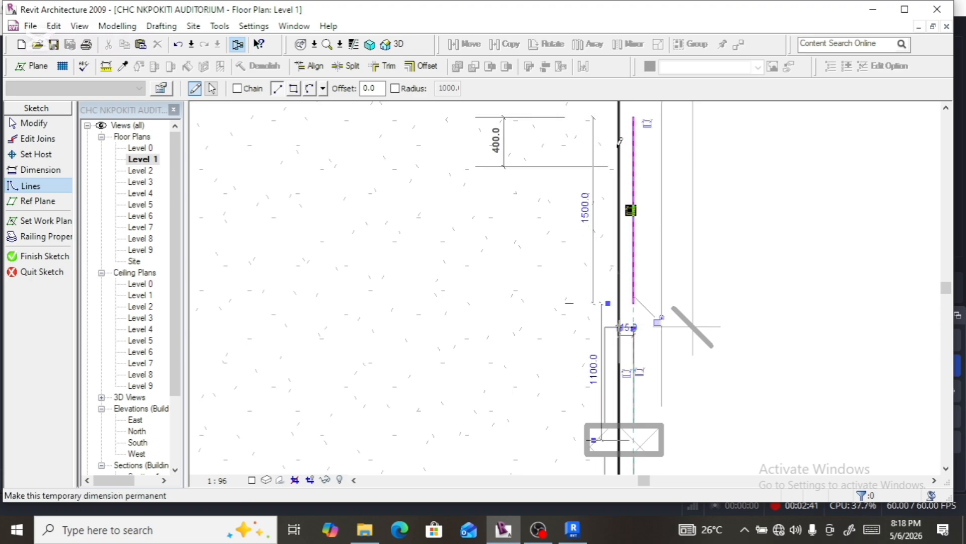
{"action": "left_click", "coordinate": [35, 255]}
{"action": "left_click", "coordinate": [41, 261]}
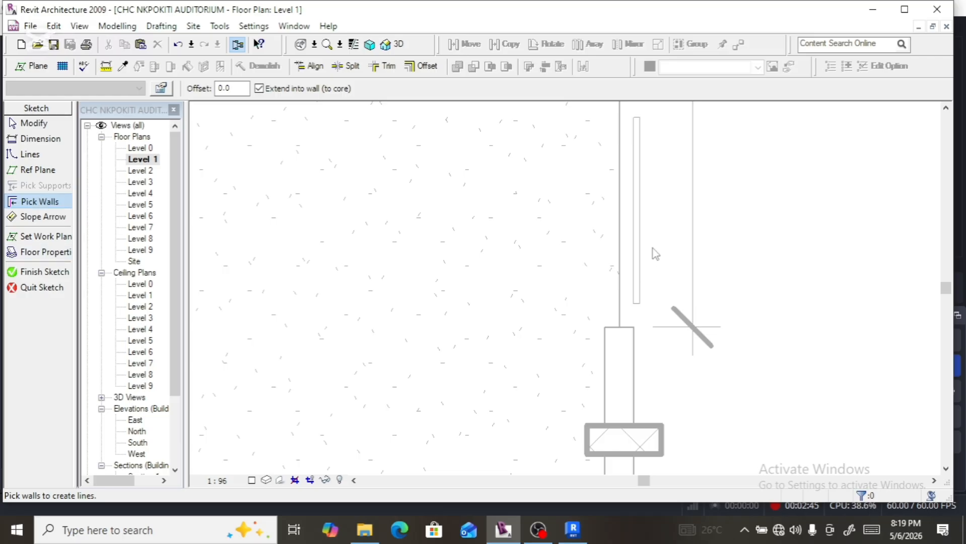
{"action": "left_click", "coordinate": [399, 44]}
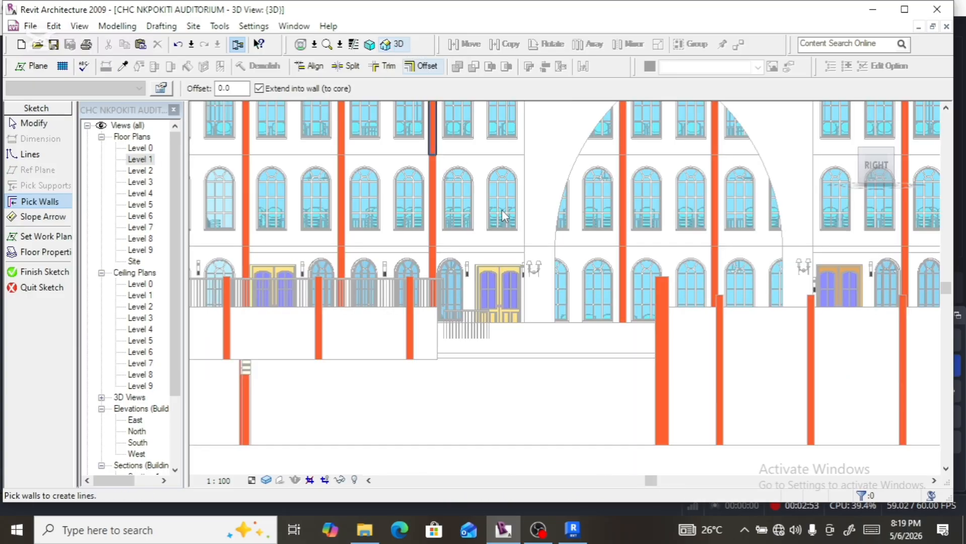
{"action": "left_click", "coordinate": [28, 273]}
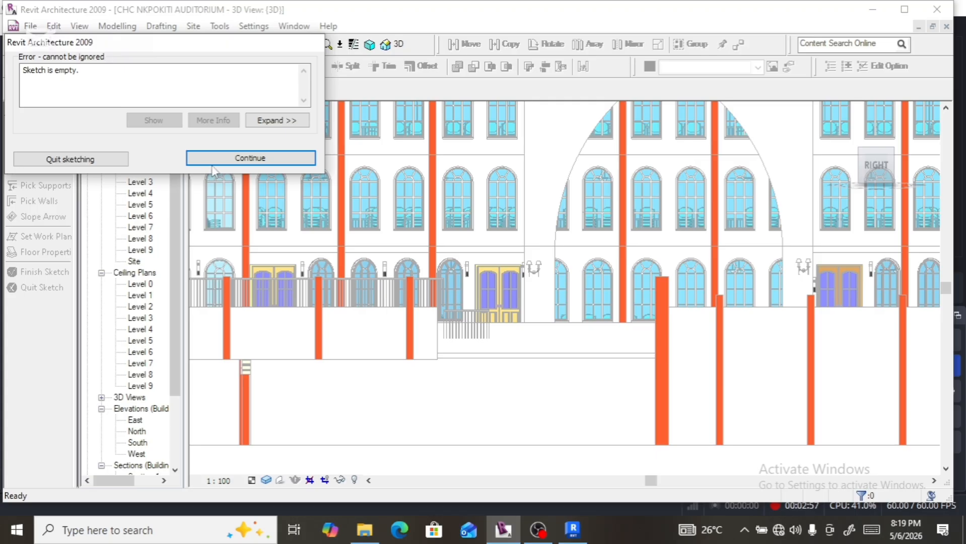
{"action": "left_click", "coordinate": [236, 157]}
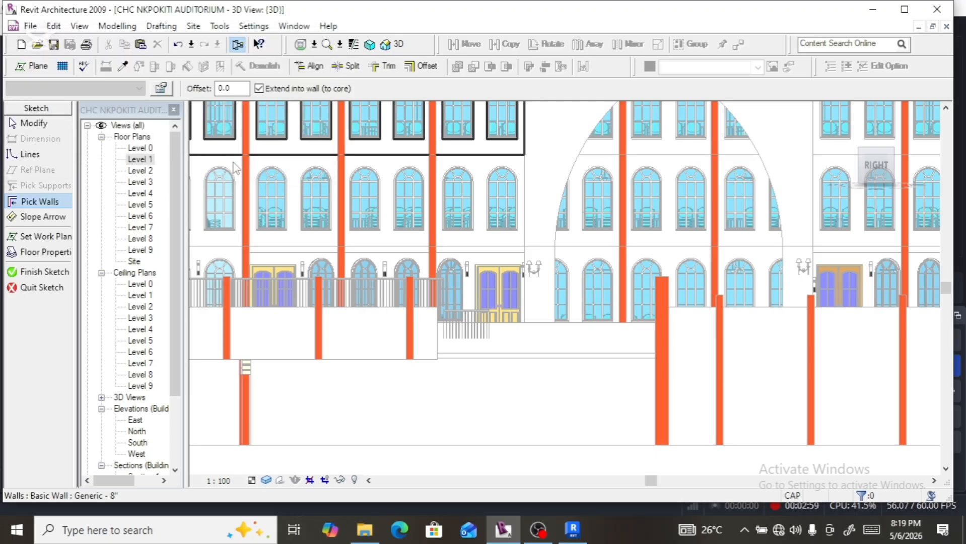
{"action": "left_click", "coordinate": [55, 275]}
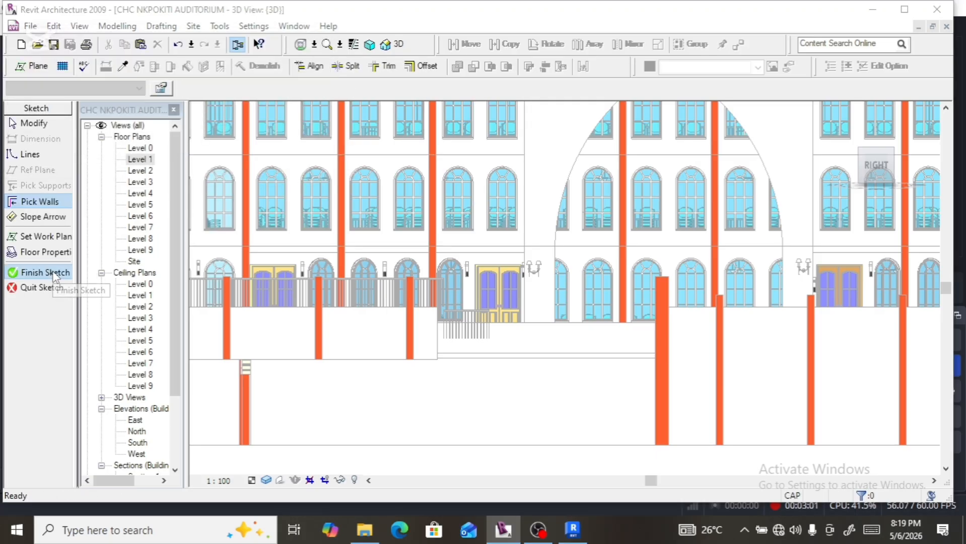
{"action": "left_click", "coordinate": [262, 160]}
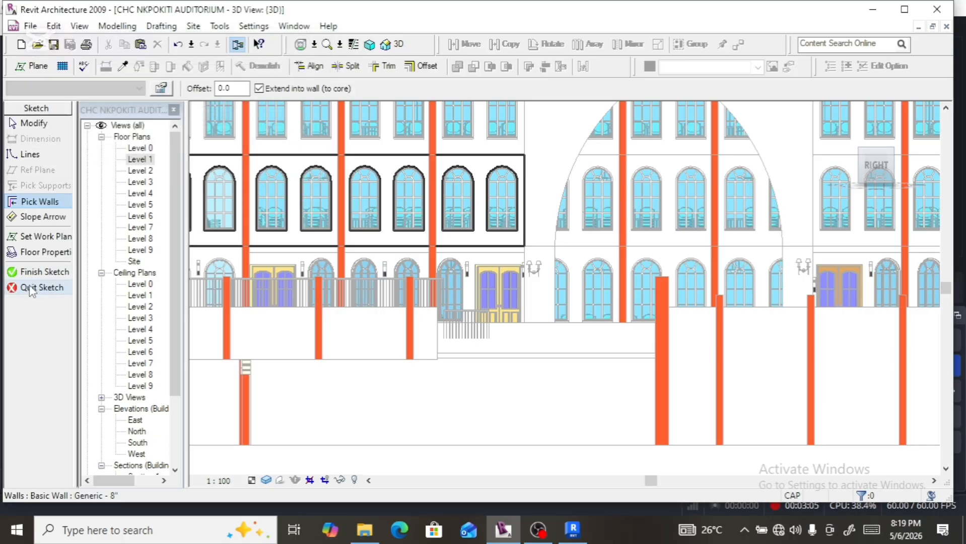
{"action": "left_click", "coordinate": [31, 288]}
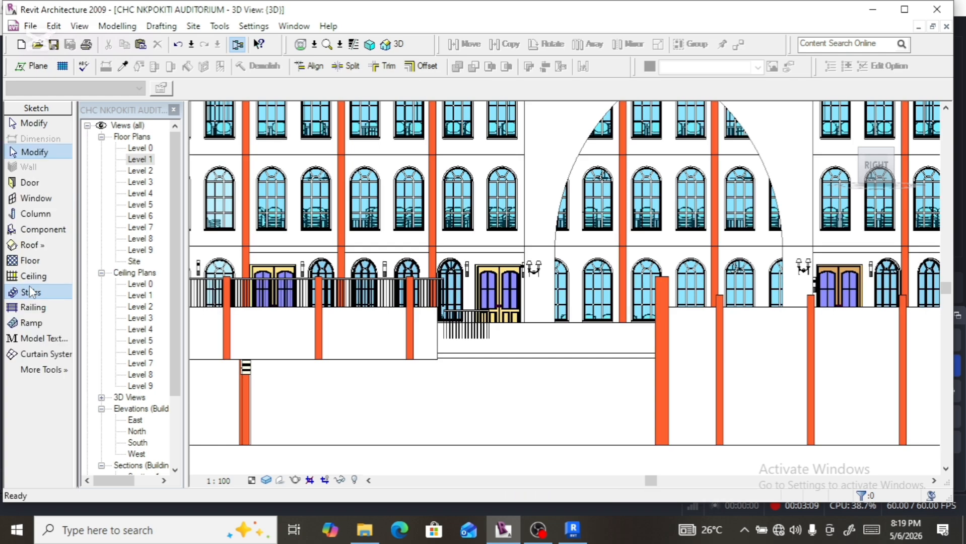
{"action": "scroll", "coordinate": [483, 334], "scroll_direction": "up", "scroll_amount": 1}
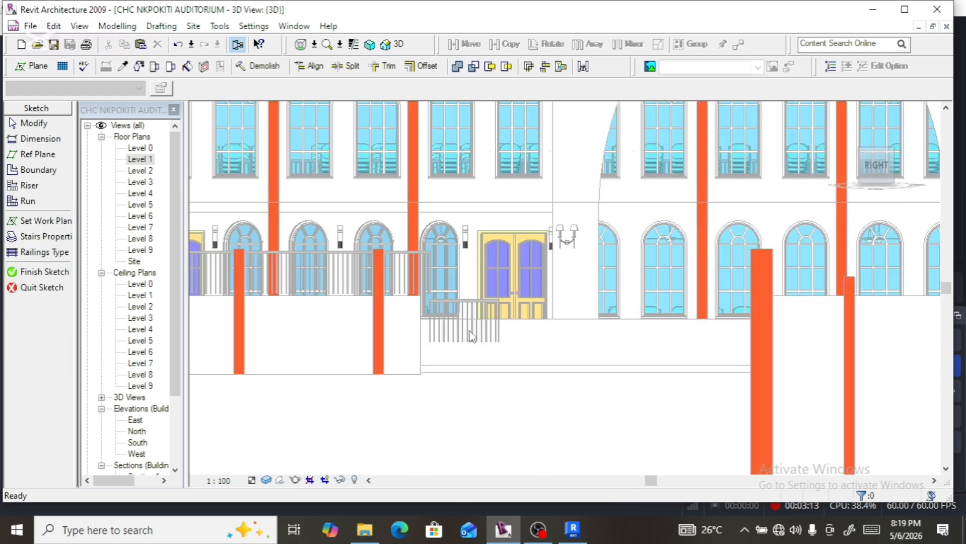
{"action": "left_click", "coordinate": [42, 293]}
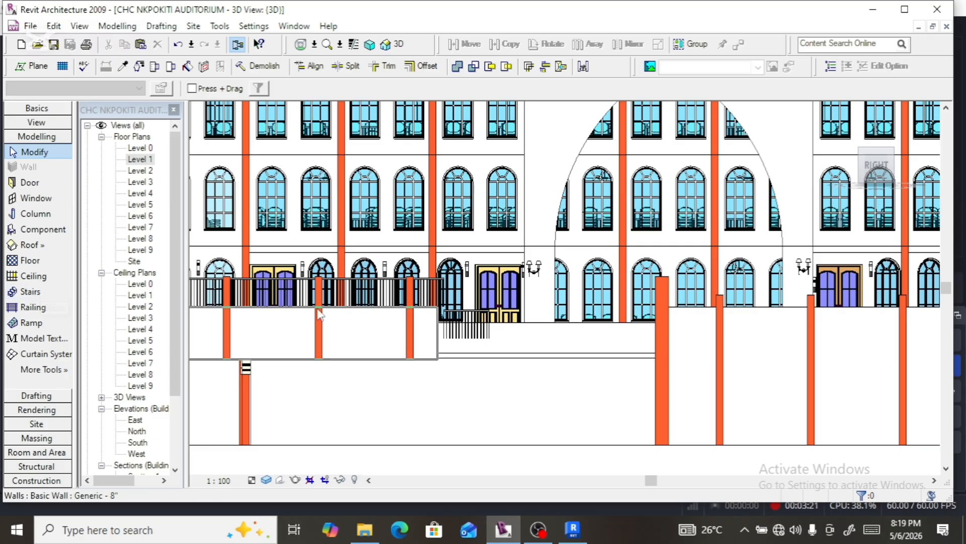
Duplicate the Handrail - Rectangular type of the long railing on the fence wall as Handrail - Rectangular 2.
{"action": "scroll", "coordinate": [391, 285], "scroll_direction": "up", "scroll_amount": 2}
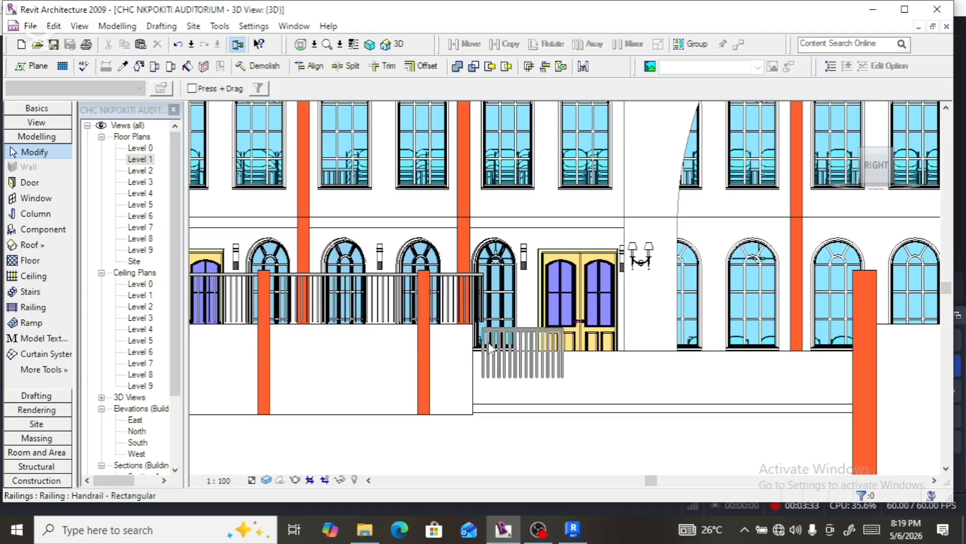
{"action": "left_click", "coordinate": [461, 280]}
{"action": "left_click", "coordinate": [337, 304]}
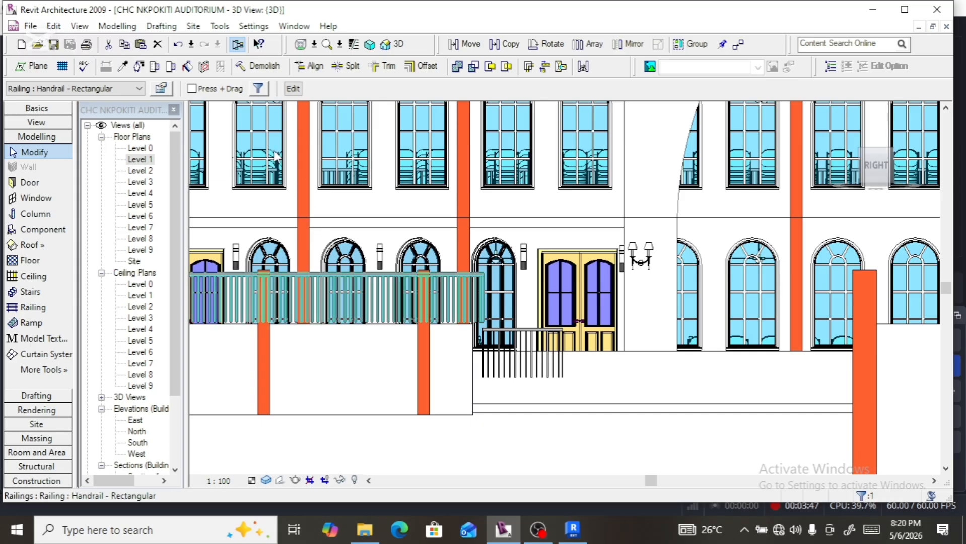
{"action": "left_click", "coordinate": [160, 90]}
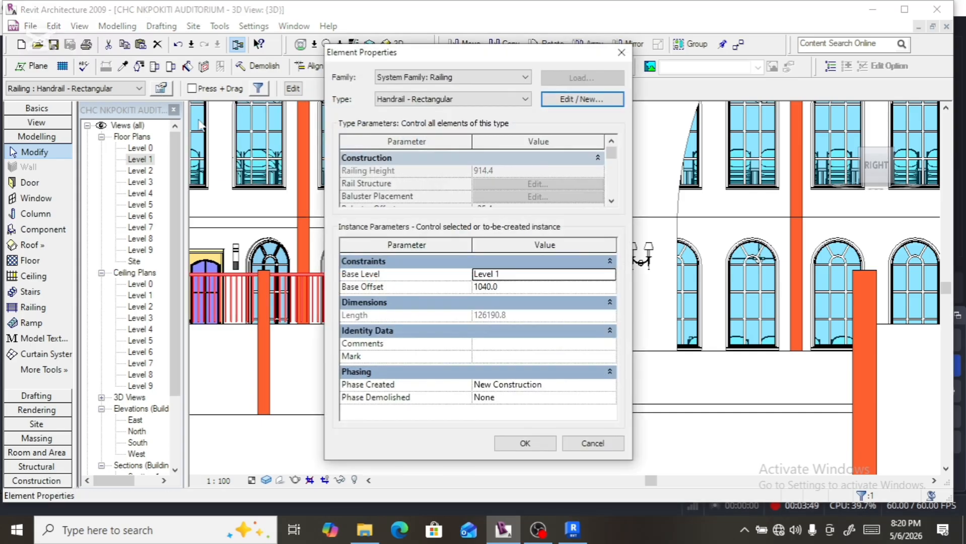
{"action": "left_click", "coordinate": [554, 100]}
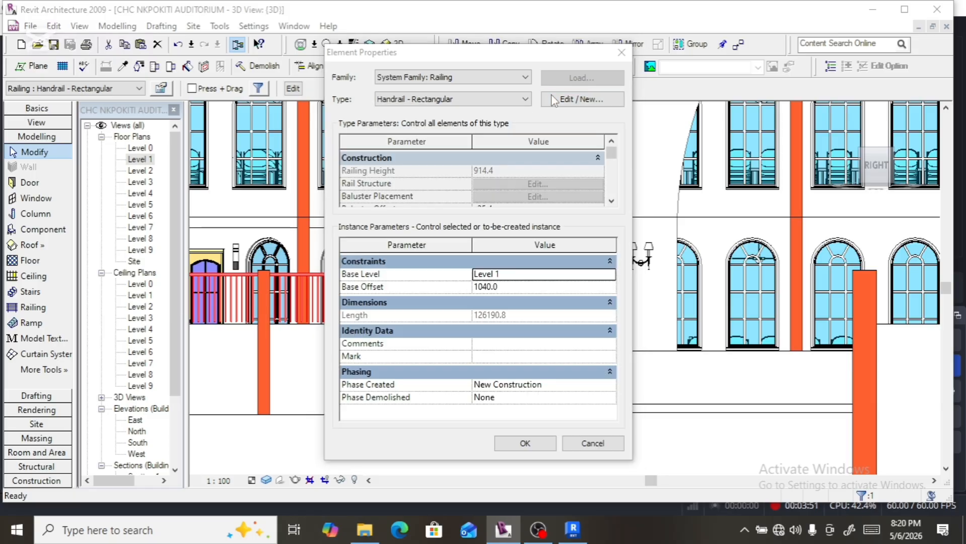
{"action": "left_click", "coordinate": [571, 103]}
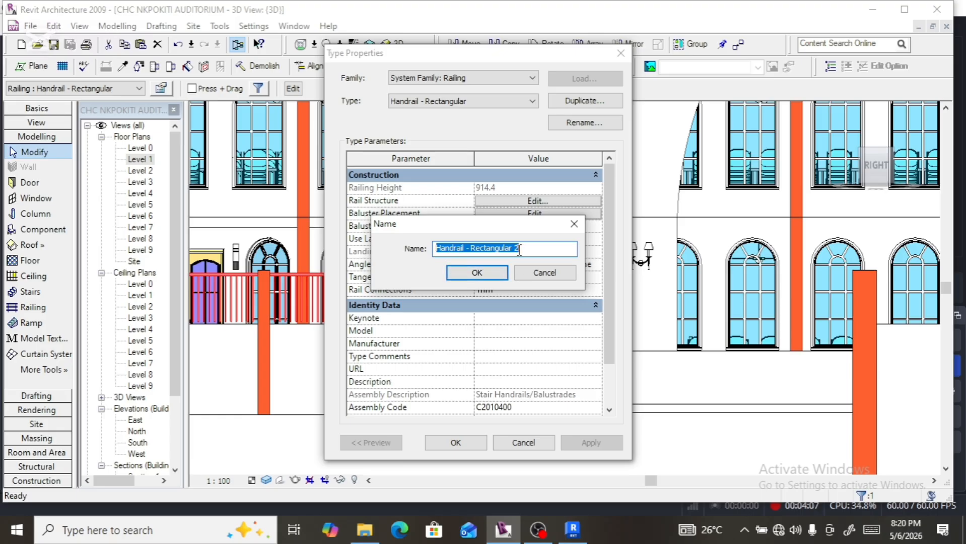
{"action": "left_click", "coordinate": [477, 272]}
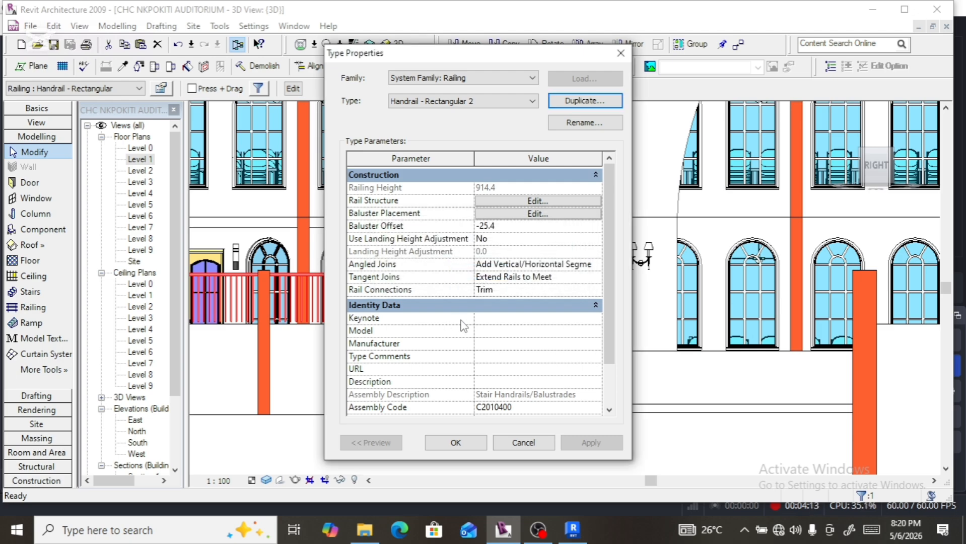
Duplicate Rail 1 five times in the rail structure of the Handrail - Rectangular 2 type.
{"action": "left_click", "coordinate": [529, 201]}
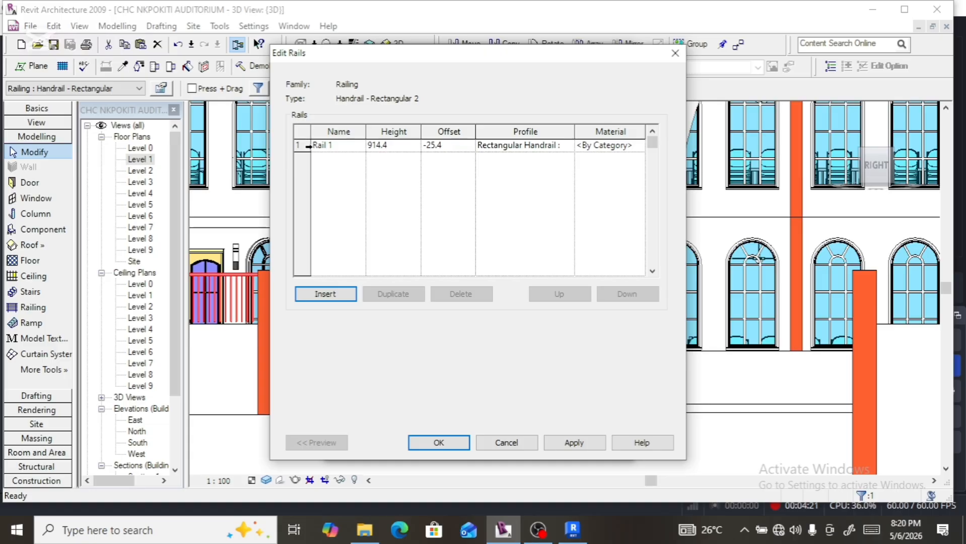
{"action": "left_click", "coordinate": [307, 146]}
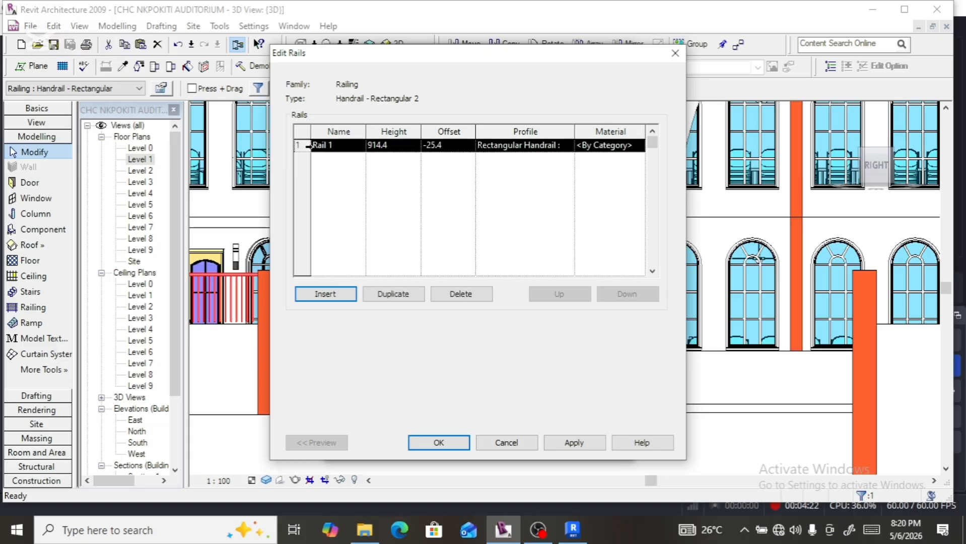
{"action": "left_click", "coordinate": [404, 297]}
{"action": "left_click", "coordinate": [404, 297]}
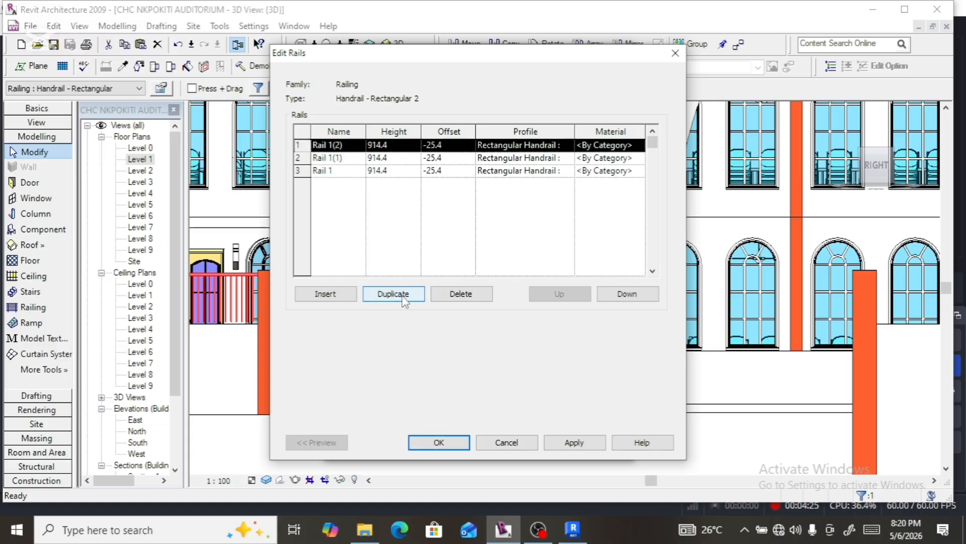
{"action": "left_click", "coordinate": [404, 297]}
{"action": "double_click", "coordinate": [404, 297]}
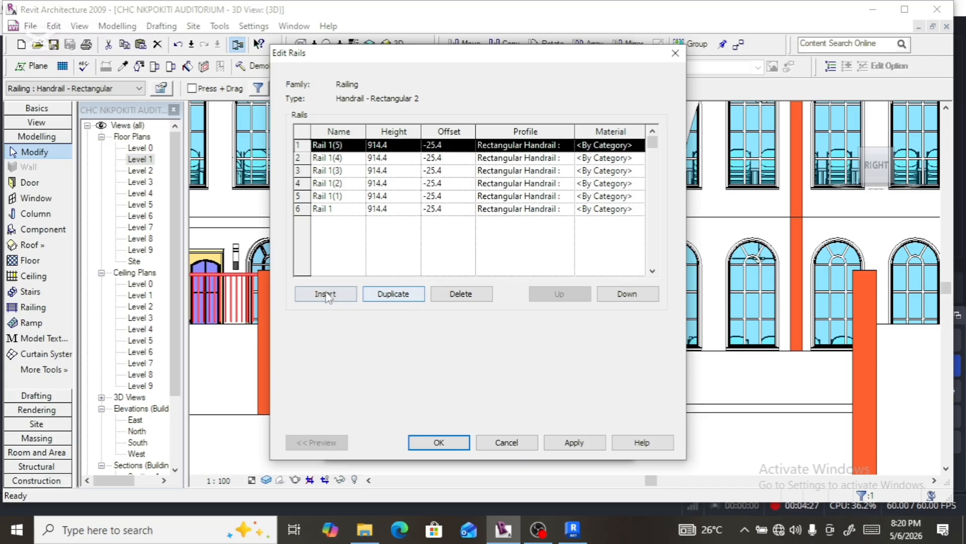
Set the heights of Rail 1(5), Rail 1(4) and Rail 1(3) to 900, 750 and 600.
{"action": "left_click", "coordinate": [382, 146]}
{"action": "double_click", "coordinate": [393, 148]}
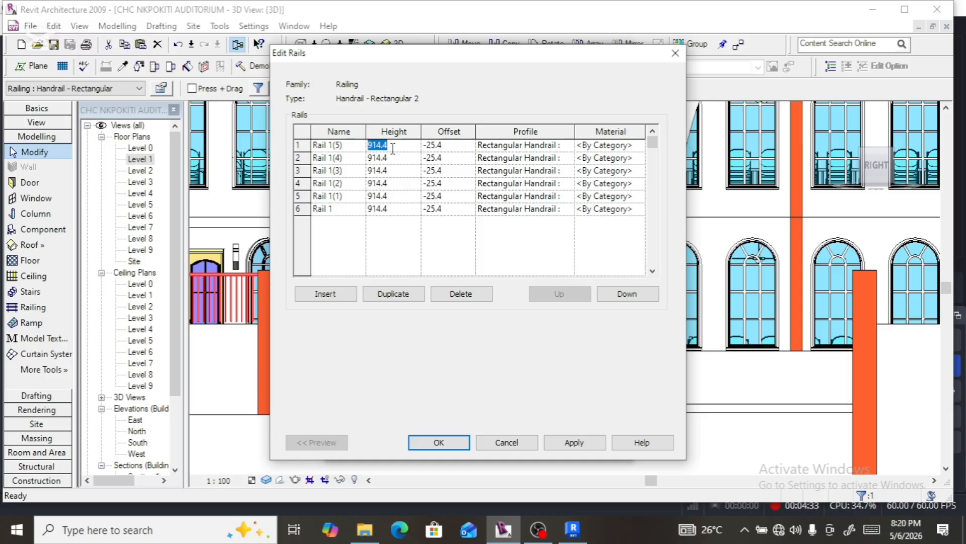
{"action": "type", "text": "900"}
{"action": "left_click", "coordinate": [393, 154]}
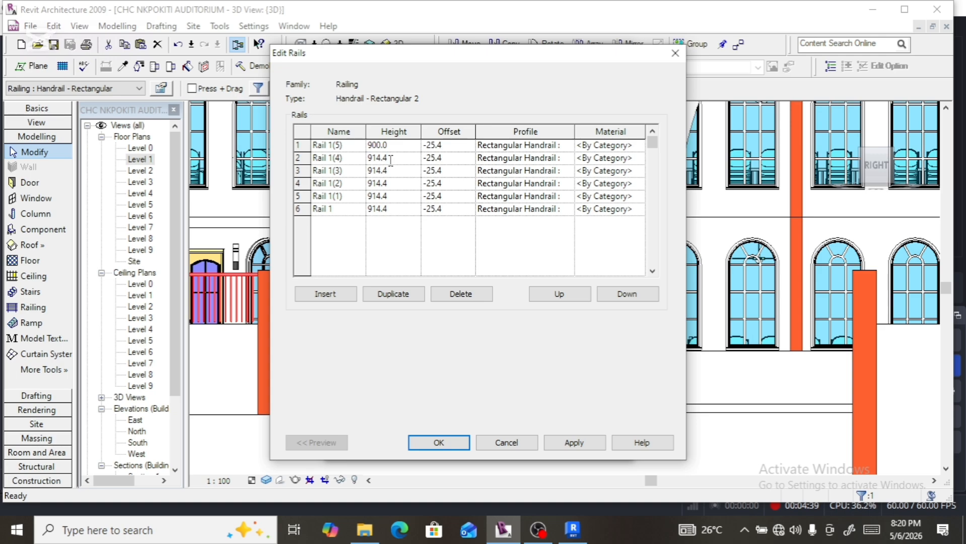
{"action": "double_click", "coordinate": [391, 159]}
{"action": "type", "text": "750"}
{"action": "double_click", "coordinate": [396, 173]}
{"action": "type", "text": "600"}
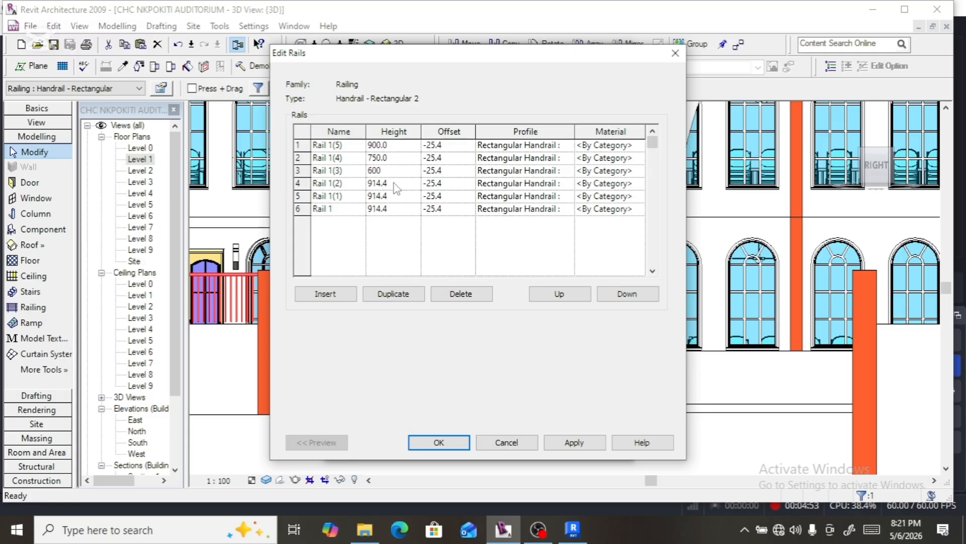
Set the heights of Rail 1(2), Rail 1(1) and Rail 1 to 450, 300 and 150, and apply the type to the fence railing.
{"action": "left_click", "coordinate": [395, 183]}
{"action": "double_click", "coordinate": [394, 182]}
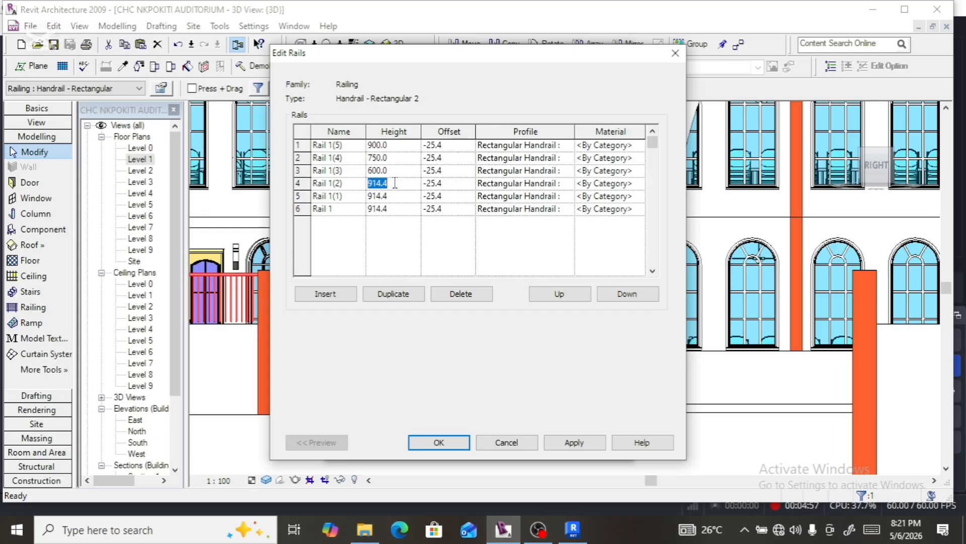
{"action": "type", "text": "450"}
{"action": "left_click", "coordinate": [394, 196]}
{"action": "double_click", "coordinate": [394, 196]}
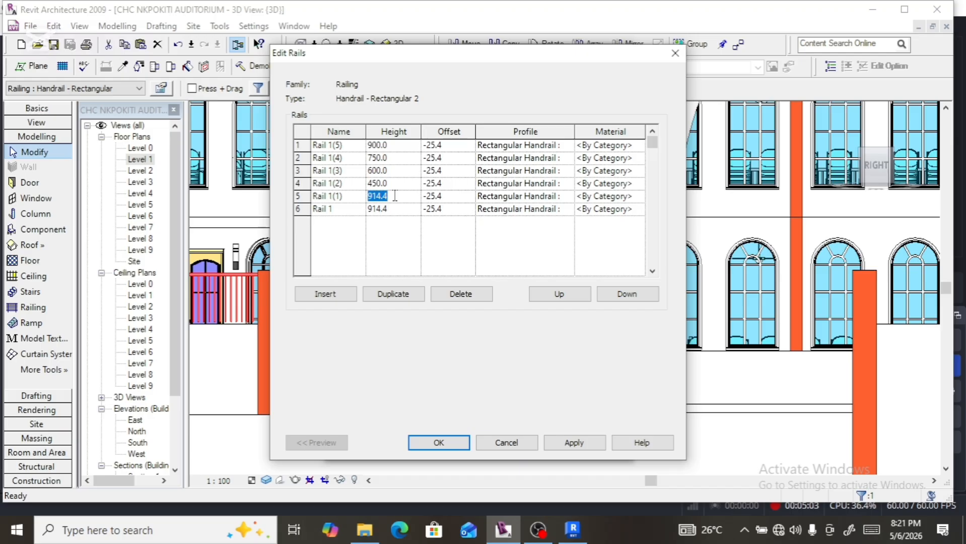
{"action": "type", "text": "300"}
{"action": "double_click", "coordinate": [397, 209]}
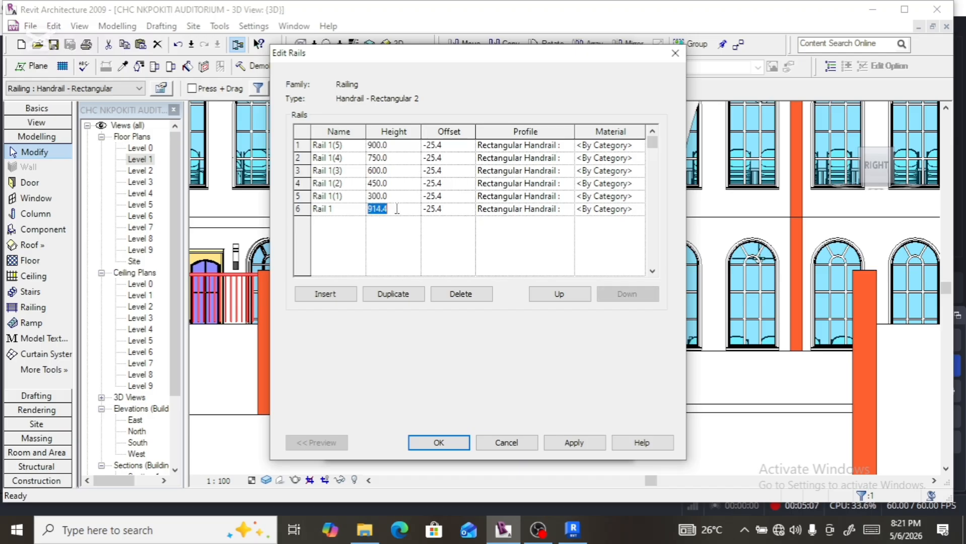
{"action": "type", "text": "150"}
{"action": "left_click", "coordinate": [439, 442]}
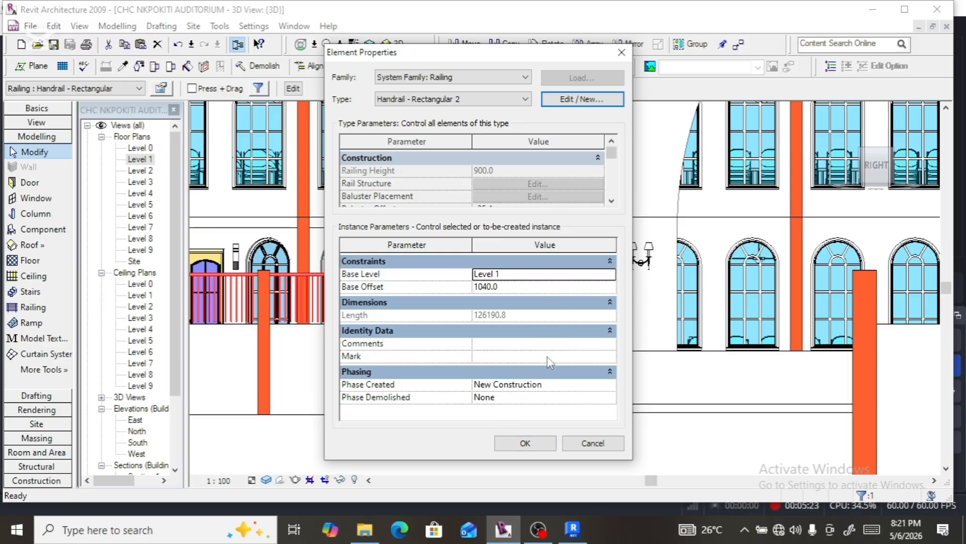
{"action": "left_click", "coordinate": [525, 443]}
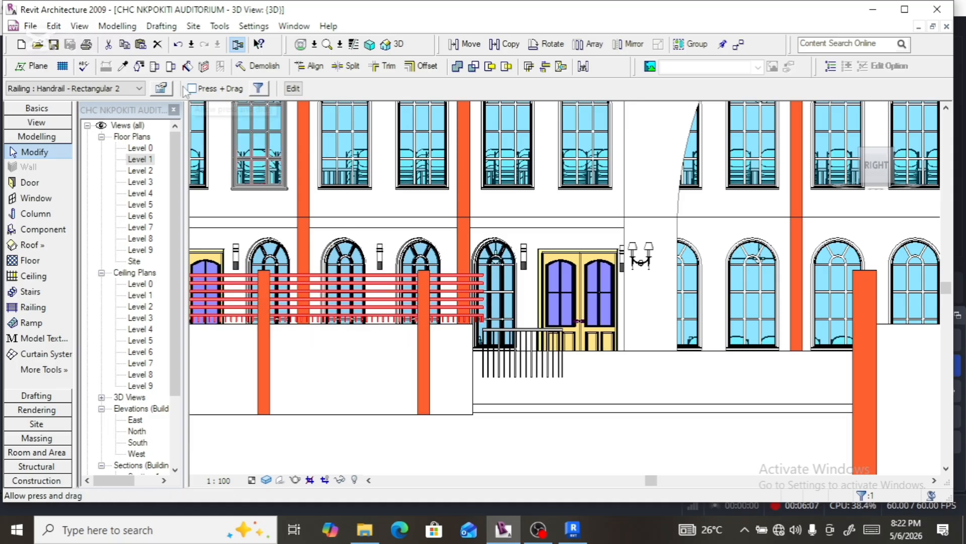
Set the regular baluster's base to Rail 1(5) in the fence railing type's baluster placement, accepting the warning.
{"action": "left_click", "coordinate": [161, 90]}
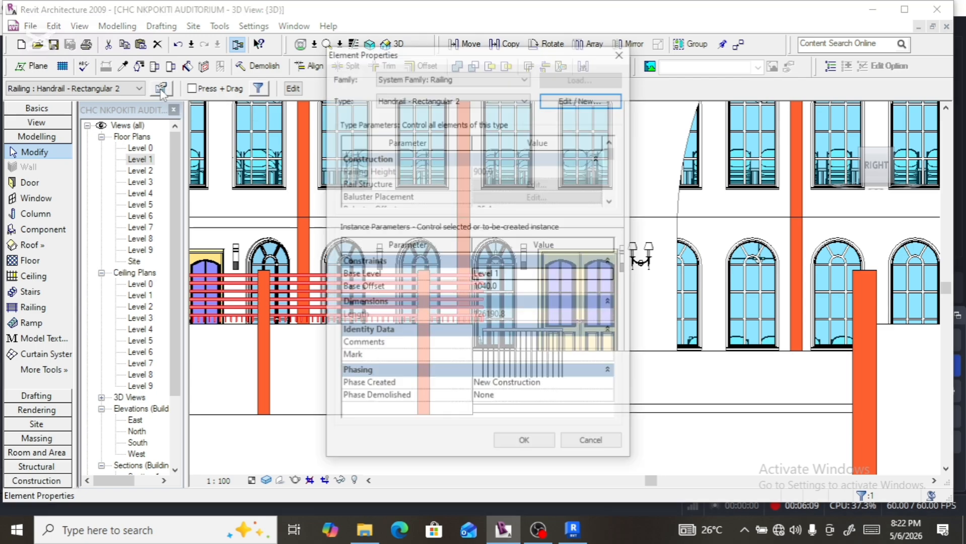
{"action": "left_click", "coordinate": [580, 99]}
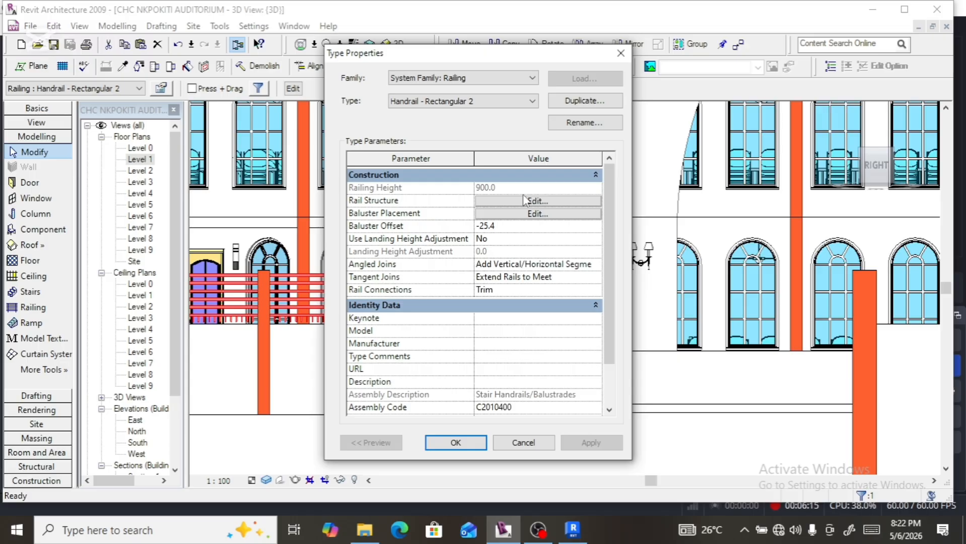
{"action": "left_click", "coordinate": [533, 214]}
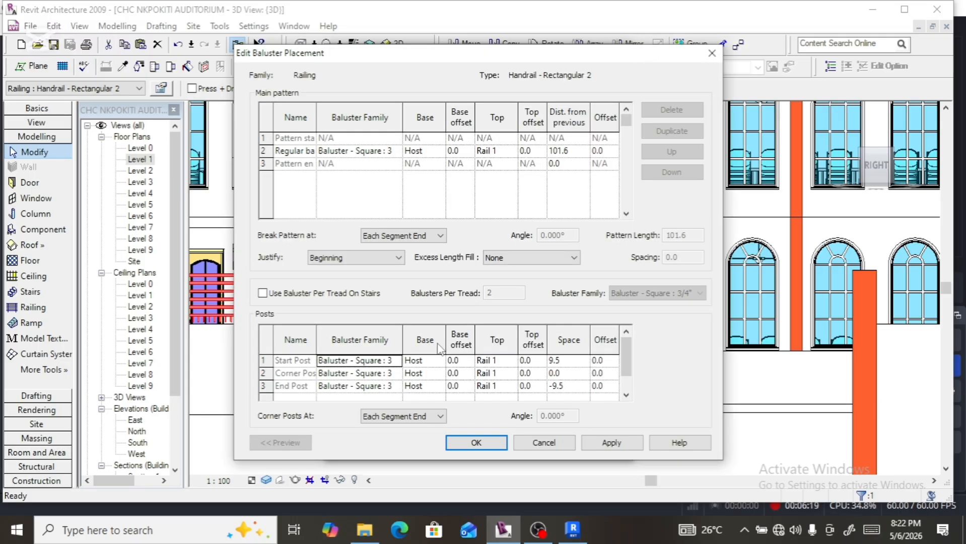
{"action": "left_click", "coordinate": [440, 152]}
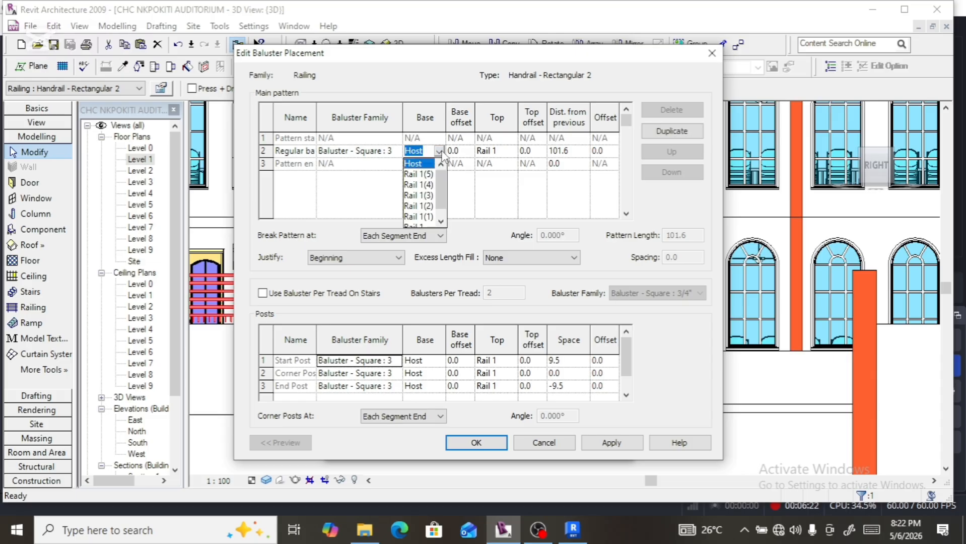
{"action": "left_click", "coordinate": [416, 176]}
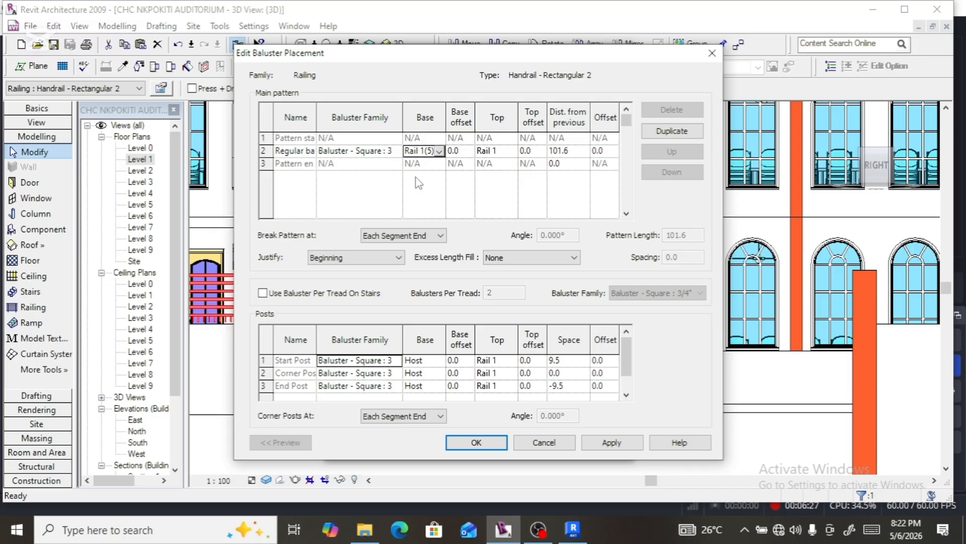
{"action": "left_click", "coordinate": [477, 443]}
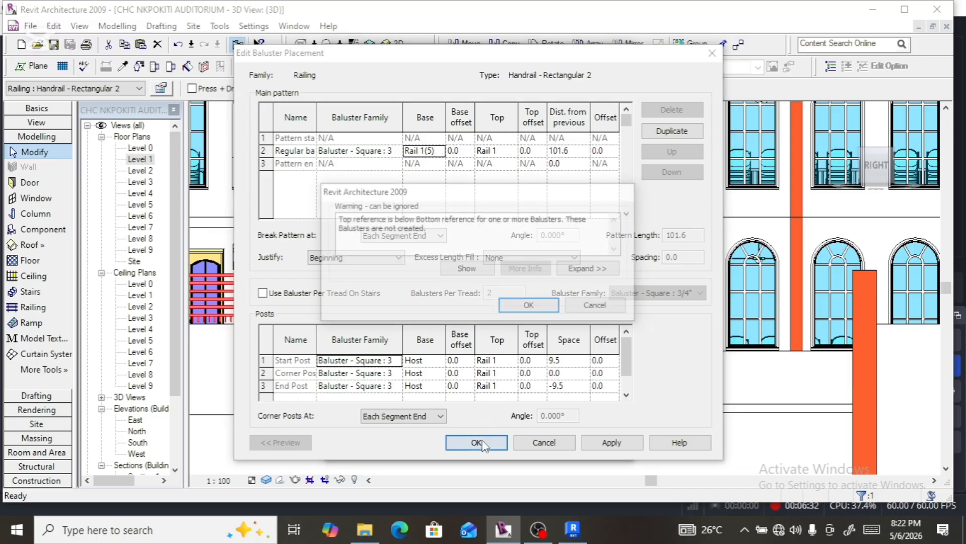
{"action": "left_click", "coordinate": [530, 307]}
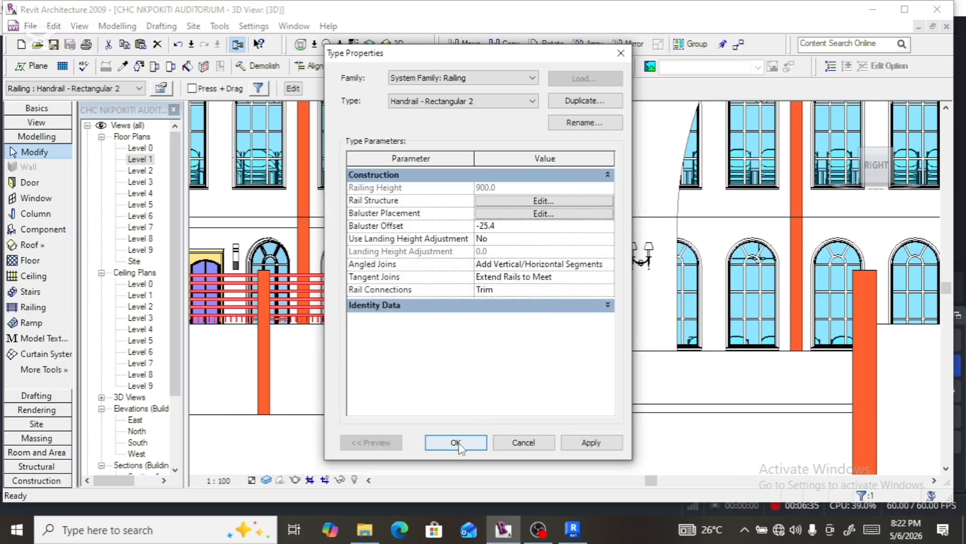
{"action": "left_click", "coordinate": [455, 442]}
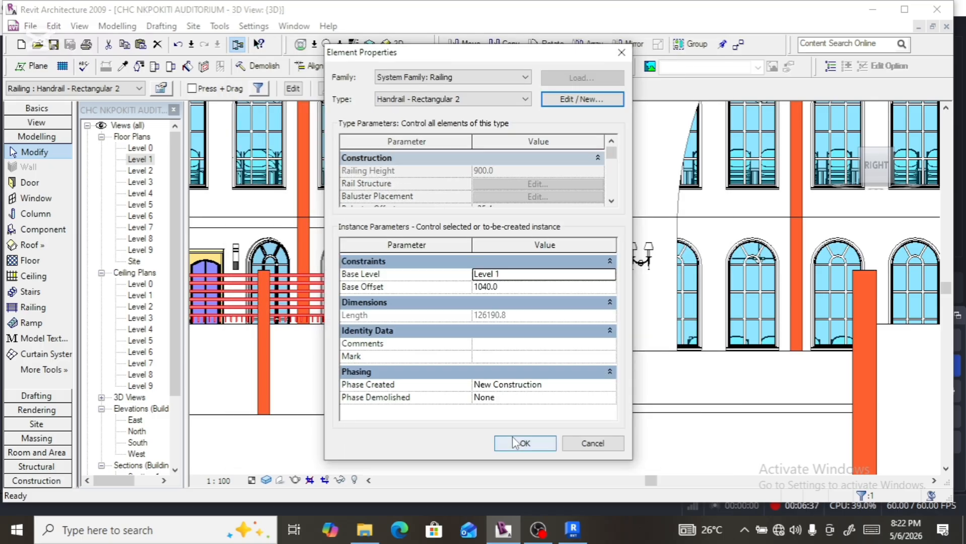
{"action": "left_click", "coordinate": [519, 443]}
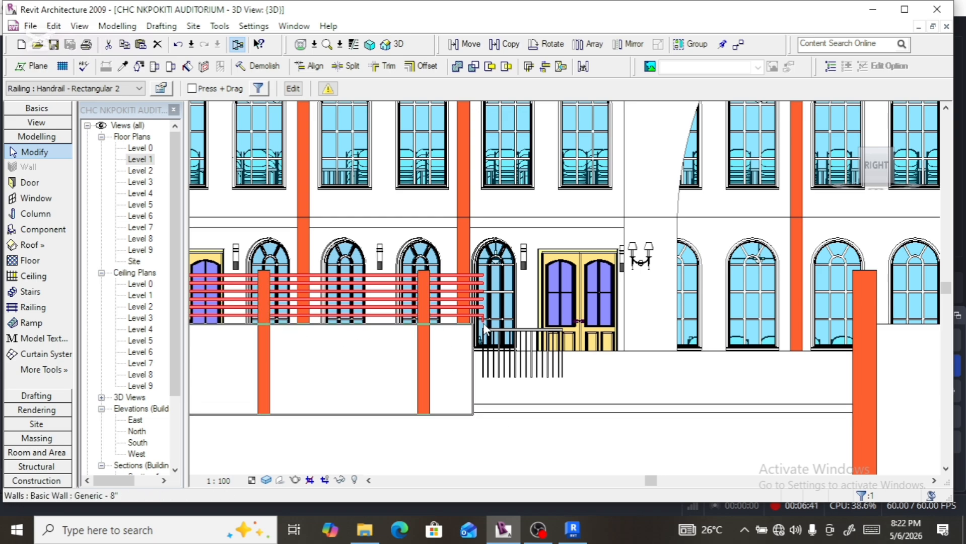
Set the End Post's base to Rail 1(5) in the fence railing type's baluster placement and apply the change.
{"action": "scroll", "coordinate": [481, 332], "scroll_direction": "up", "scroll_amount": 2}
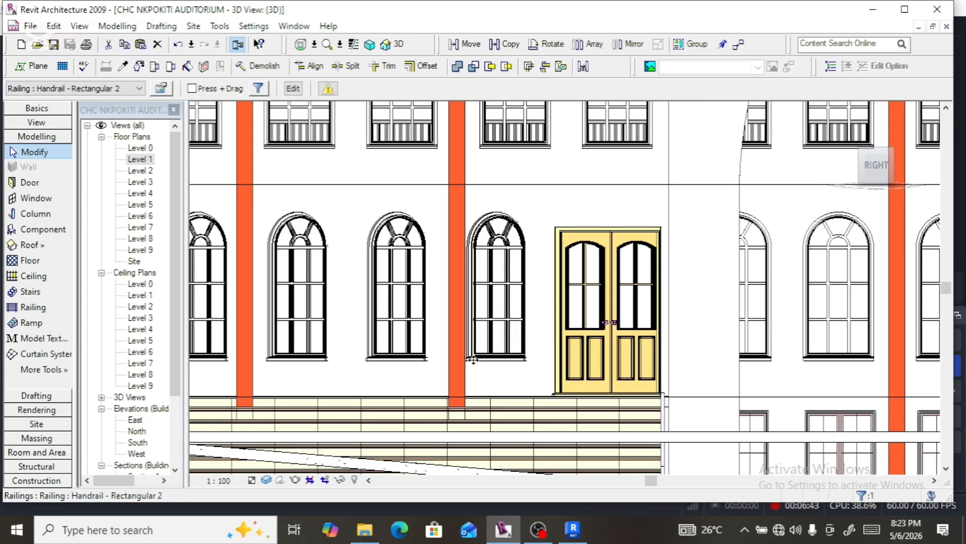
{"action": "scroll", "coordinate": [473, 355], "scroll_direction": "up", "scroll_amount": 1}
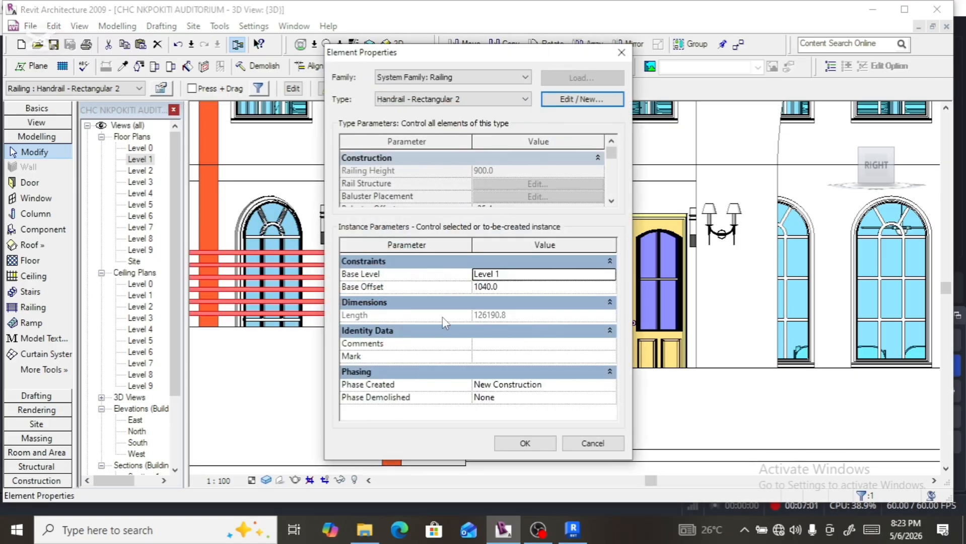
{"action": "left_click", "coordinate": [563, 101]}
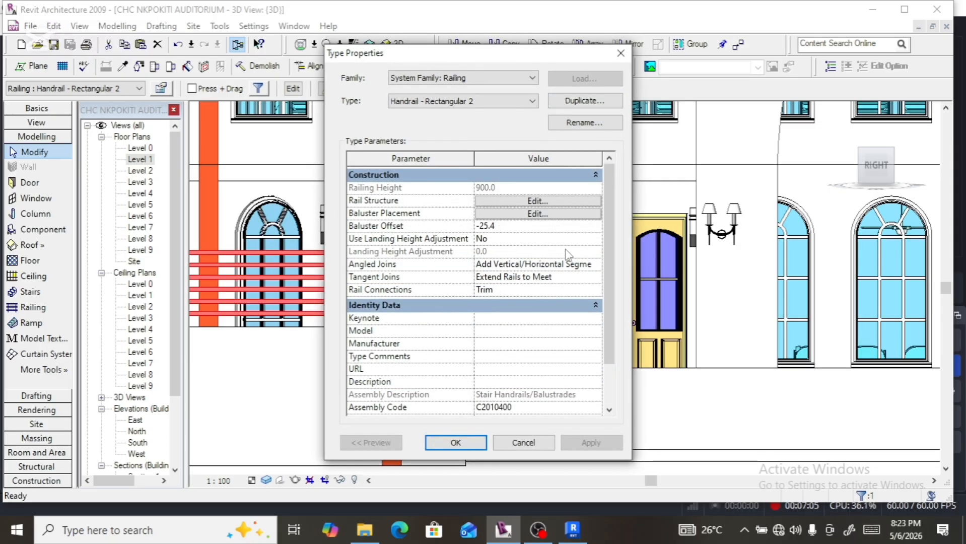
{"action": "left_click", "coordinate": [537, 214]}
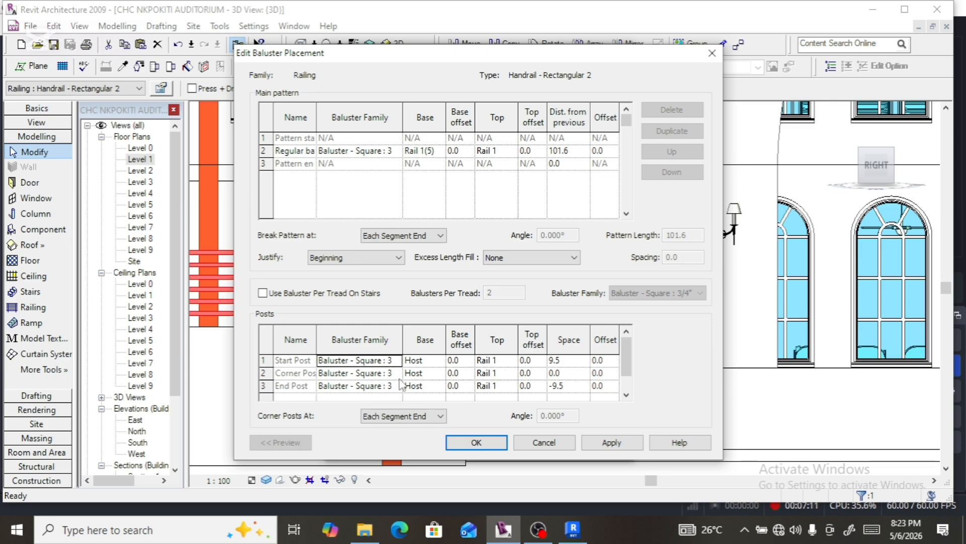
{"action": "left_click", "coordinate": [399, 379]}
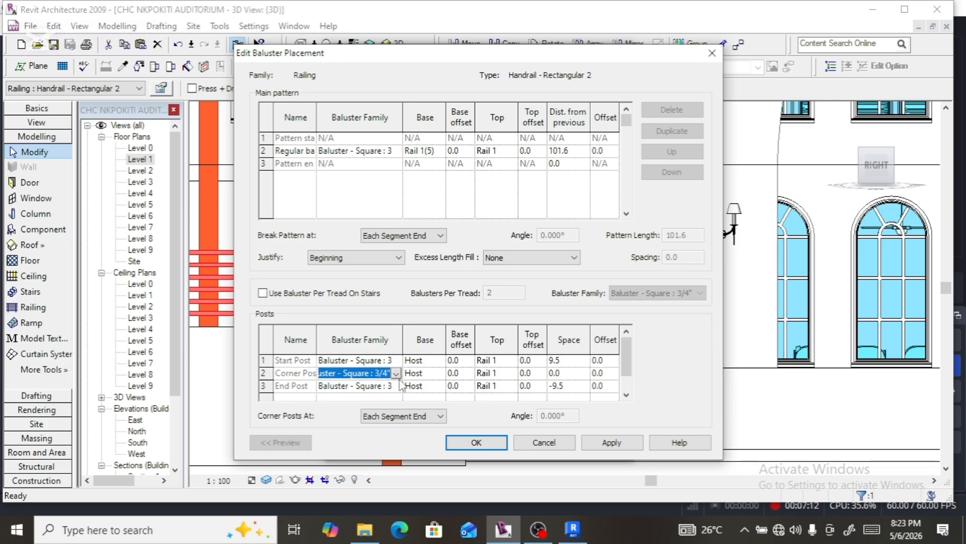
{"action": "left_click", "coordinate": [428, 375]}
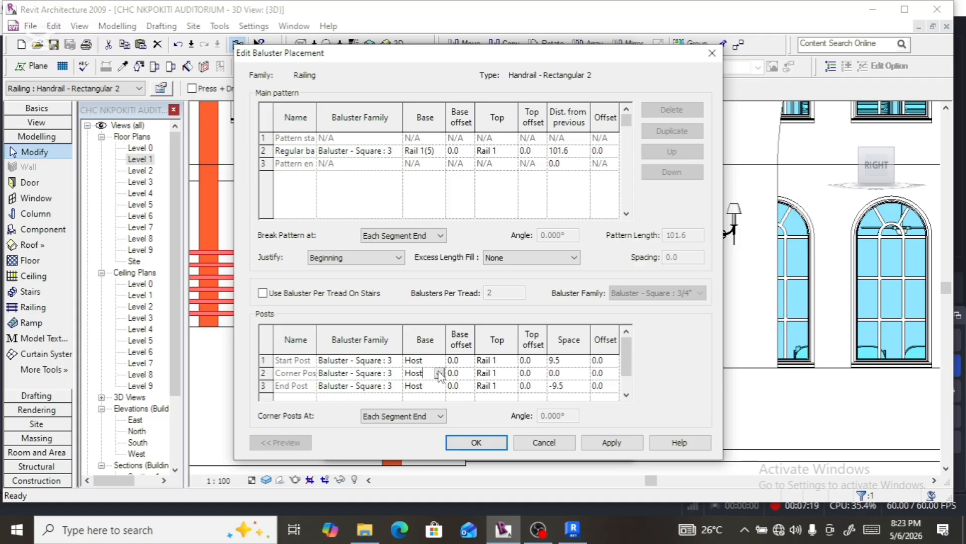
{"action": "left_click", "coordinate": [446, 374]}
{"action": "left_click", "coordinate": [433, 360]}
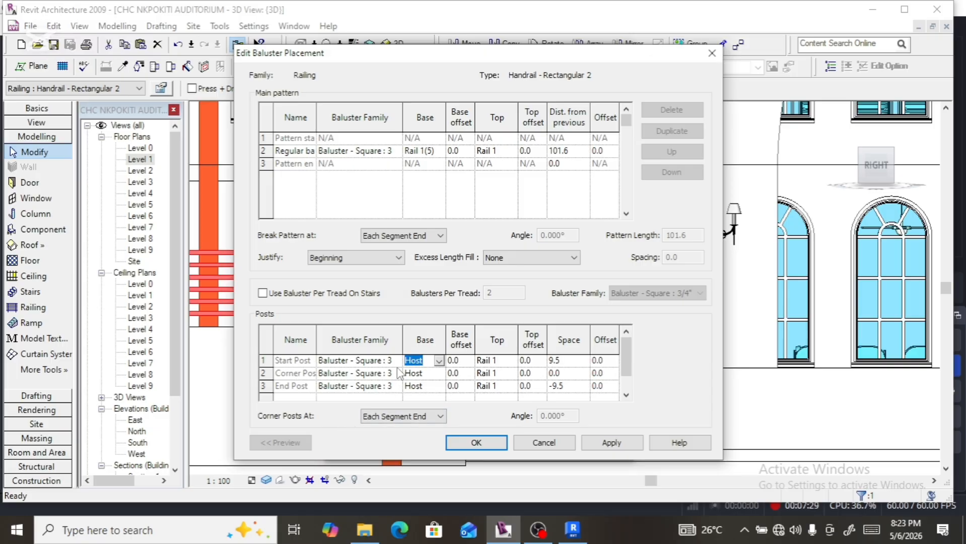
{"action": "left_click", "coordinate": [438, 387]}
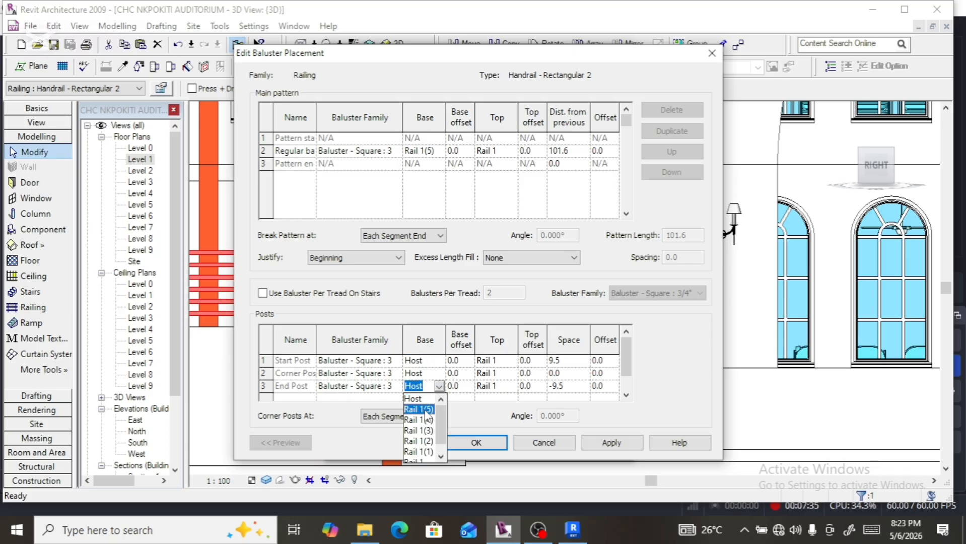
{"action": "left_click", "coordinate": [418, 409]}
{"action": "left_click", "coordinate": [476, 444]}
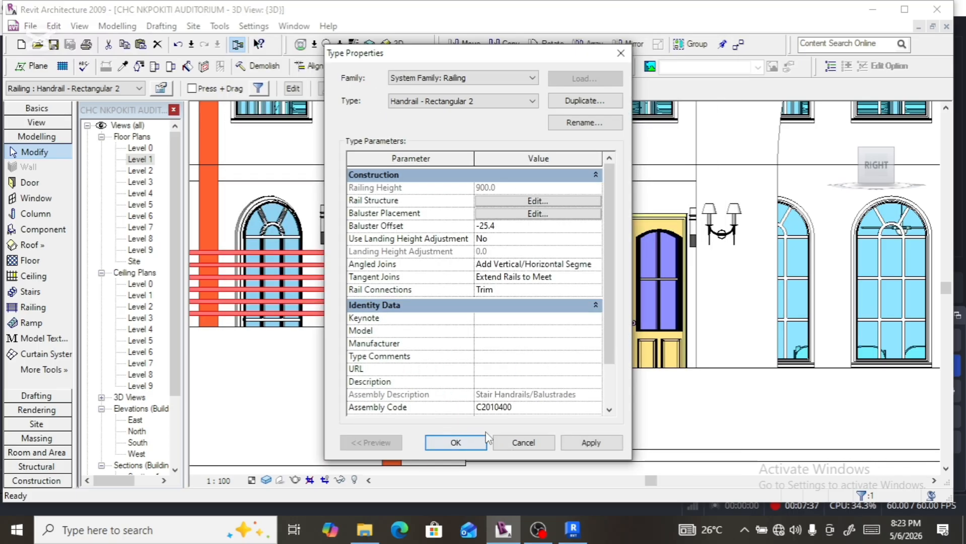
{"action": "left_click", "coordinate": [473, 445]}
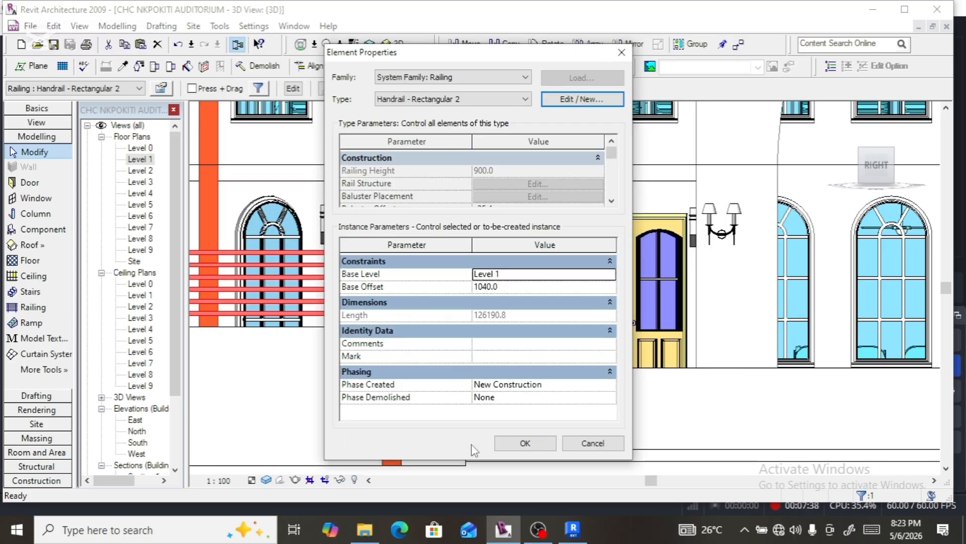
{"action": "left_click", "coordinate": [525, 445]}
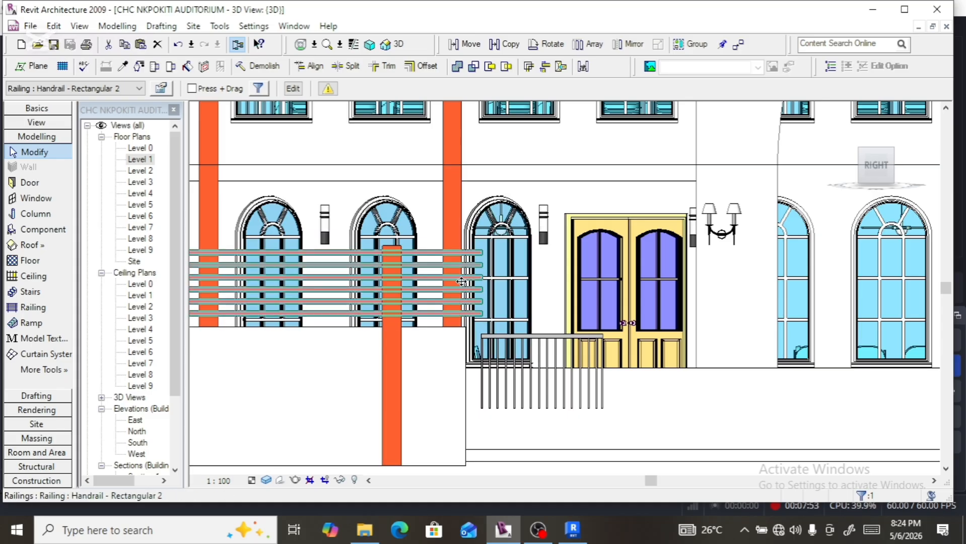
Set the End Post's base to Host in the fence railing type's baluster placement.
{"action": "left_click", "coordinate": [162, 89]}
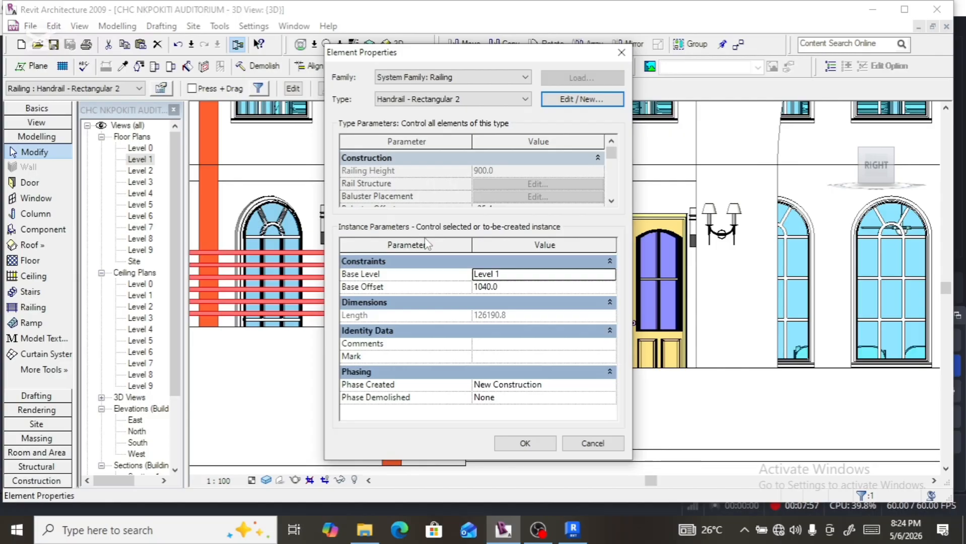
{"action": "left_click", "coordinate": [569, 99]}
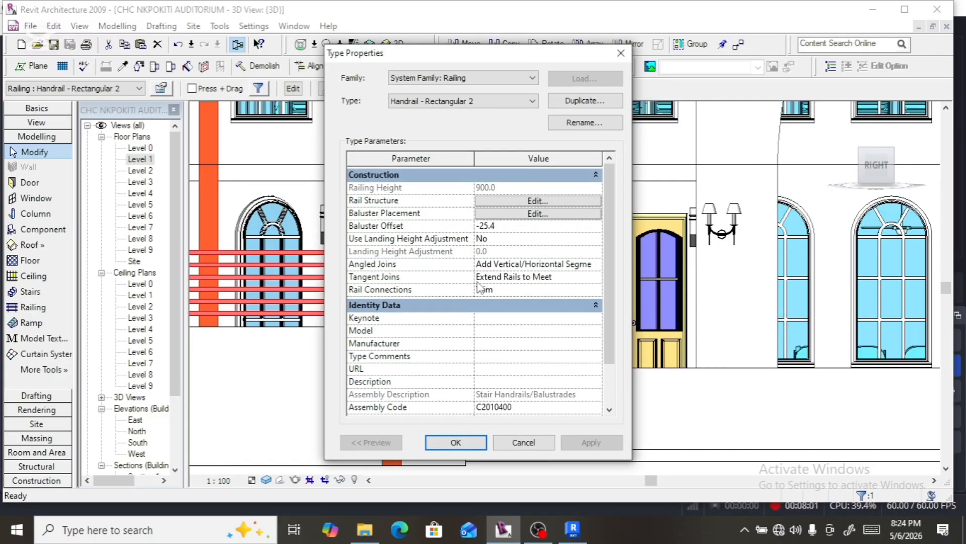
{"action": "left_click", "coordinate": [522, 214]}
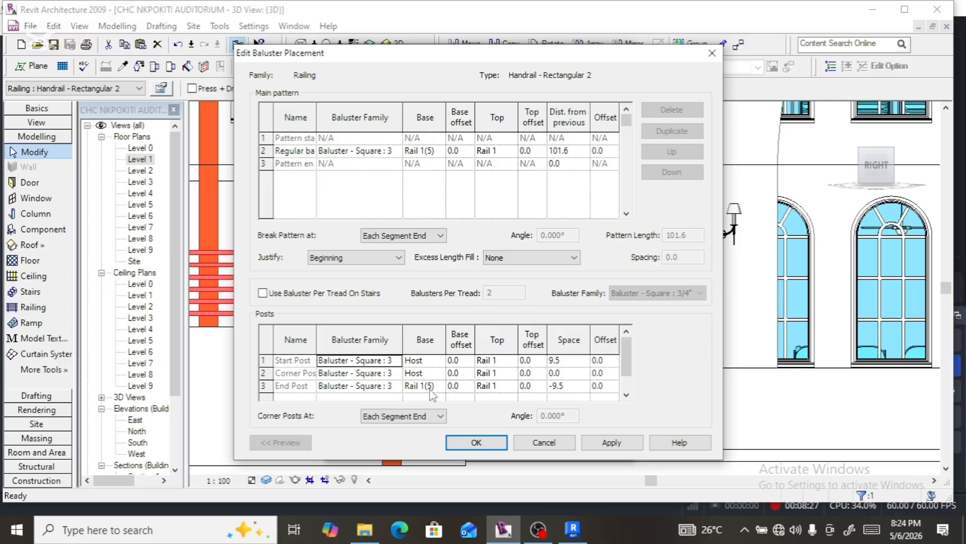
{"action": "left_click", "coordinate": [460, 386]}
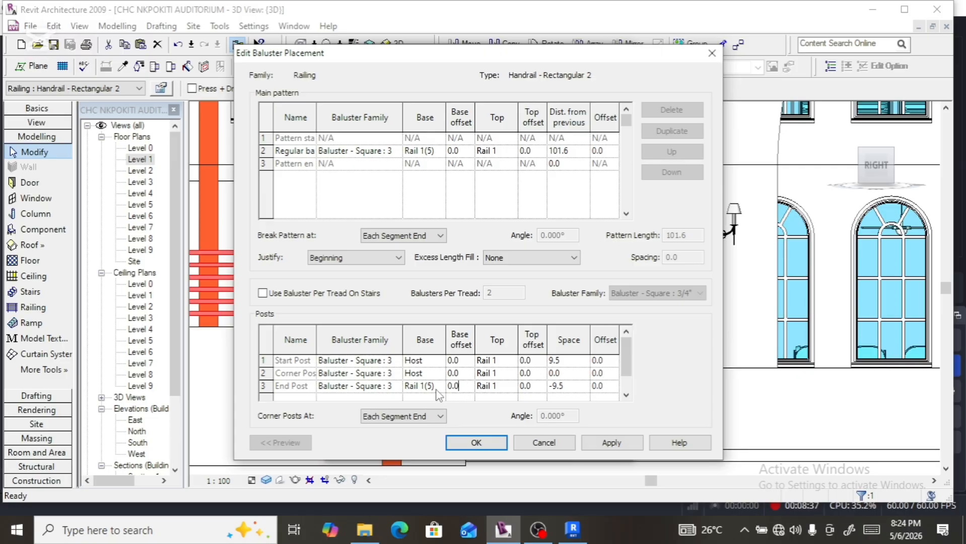
{"action": "left_click", "coordinate": [436, 387]}
{"action": "left_click", "coordinate": [438, 387]}
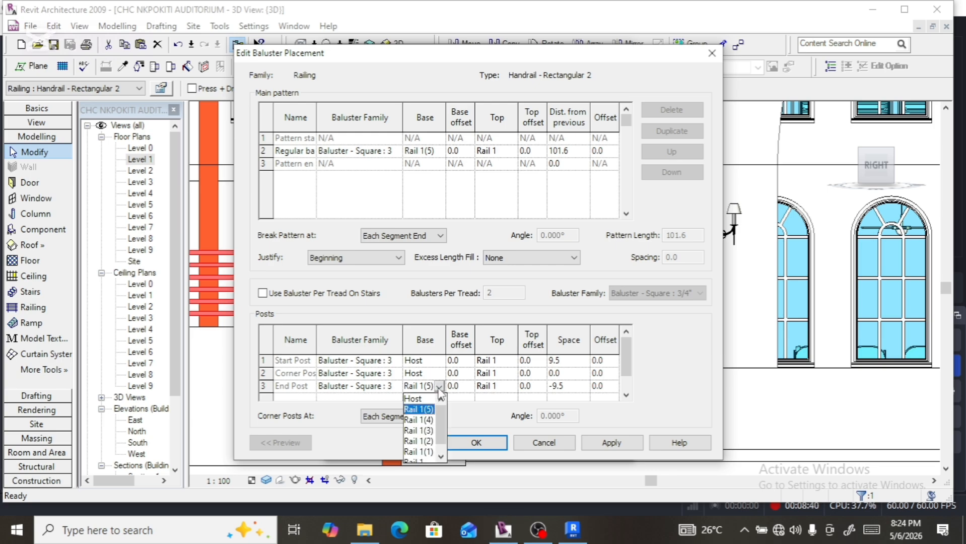
{"action": "left_click", "coordinate": [424, 402]}
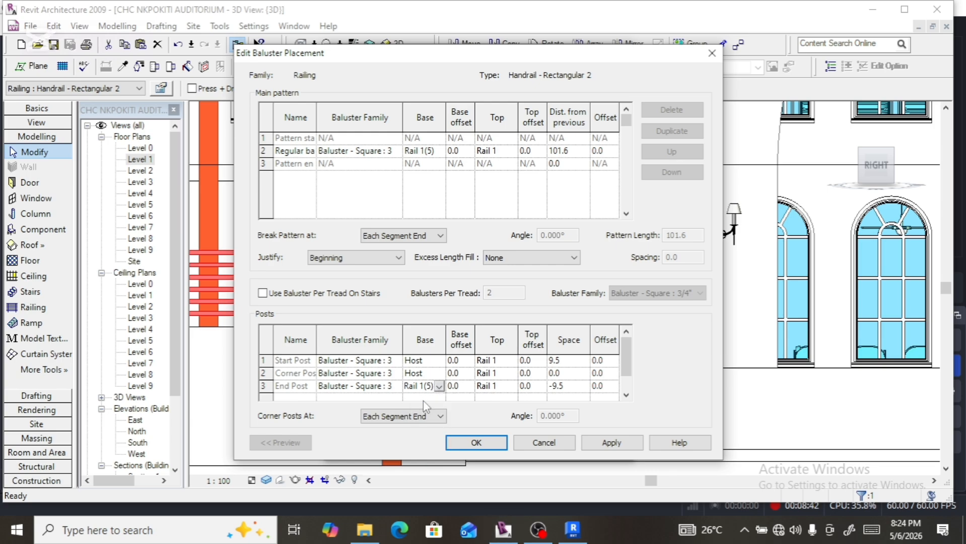
Set the End Post's base offset to 900 and apply the type change to the fence railing.
{"action": "left_click", "coordinate": [460, 386]}
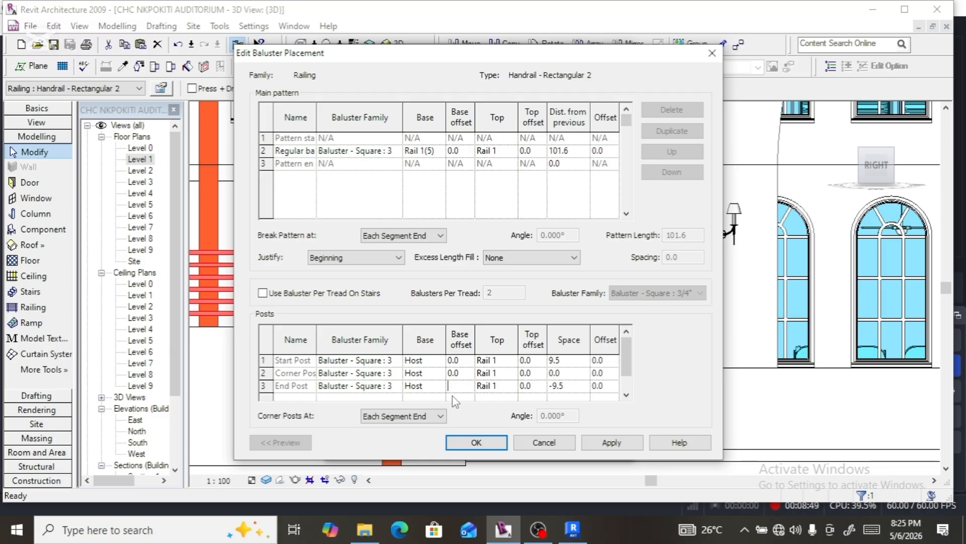
{"action": "type", "text": "900"}
{"action": "left_click", "coordinate": [476, 443]}
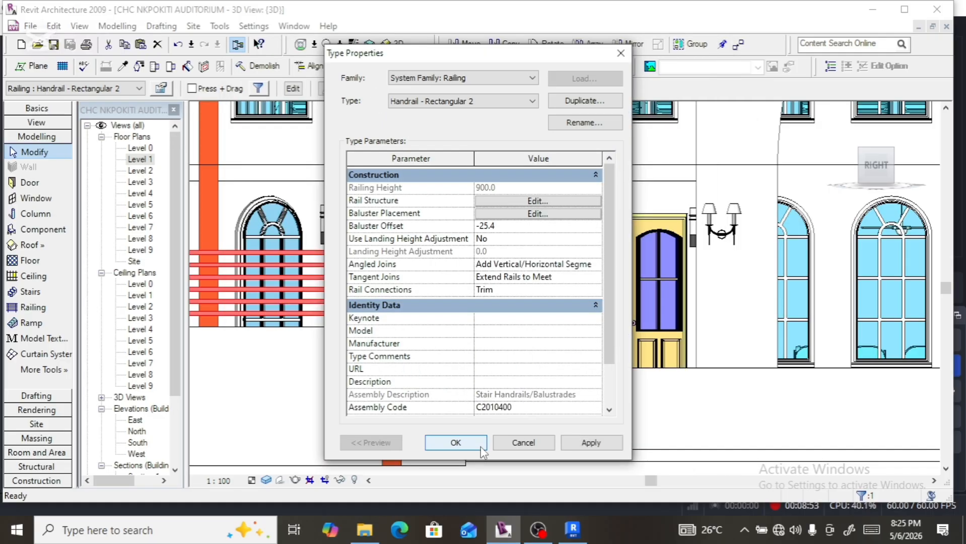
{"action": "left_click", "coordinate": [455, 443]}
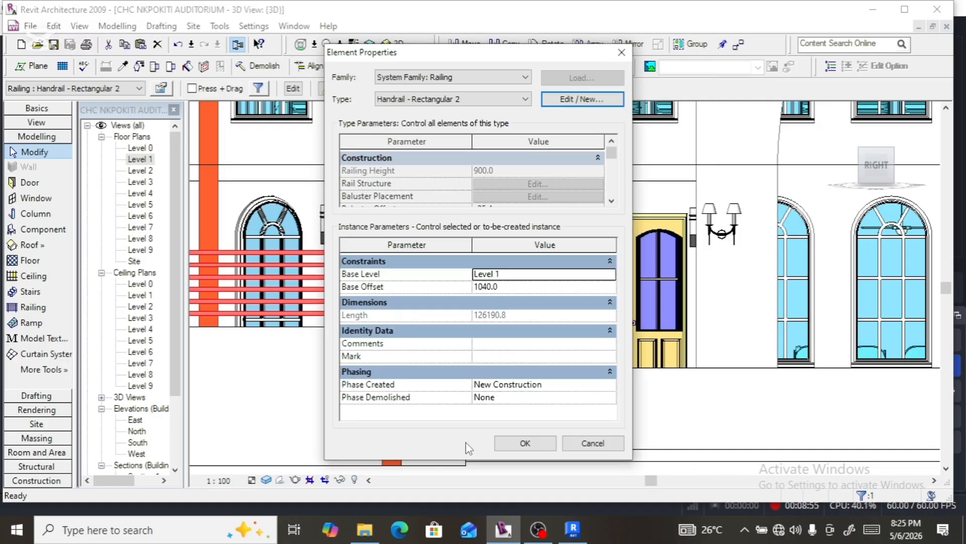
{"action": "left_click", "coordinate": [524, 443]}
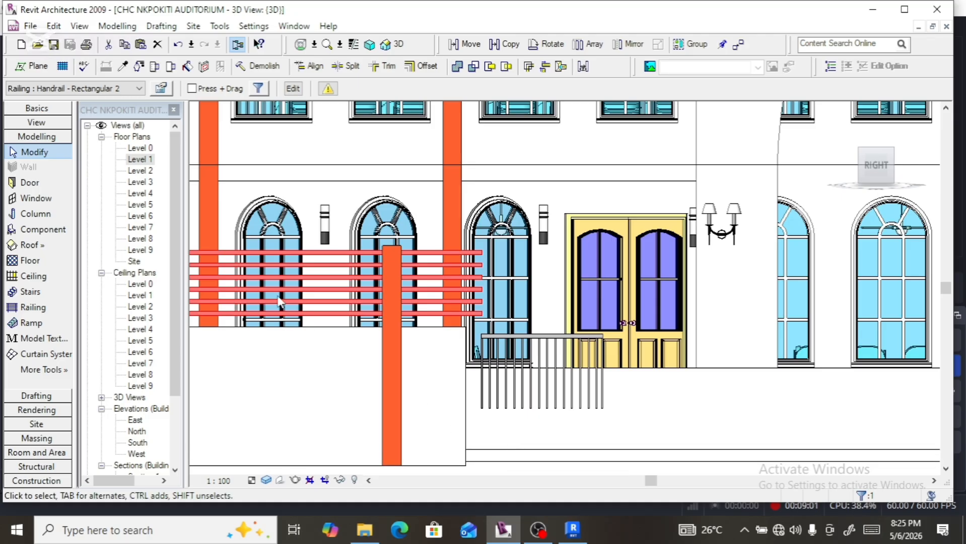
Set the End Post's base offset to -900 in the fence railing type's baluster placement and inspect the railing's end.
{"action": "left_click", "coordinate": [162, 89]}
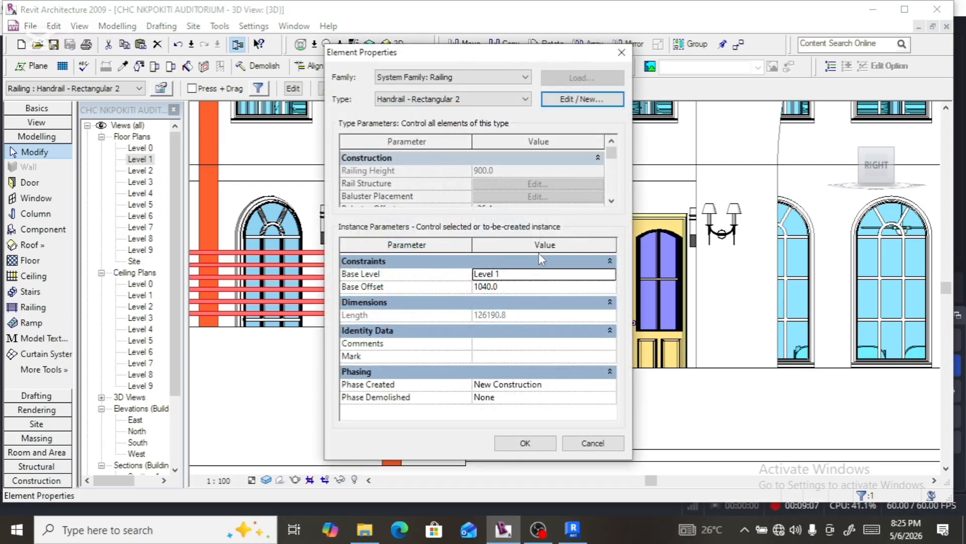
{"action": "left_click", "coordinate": [559, 101]}
{"action": "left_click", "coordinate": [521, 215]}
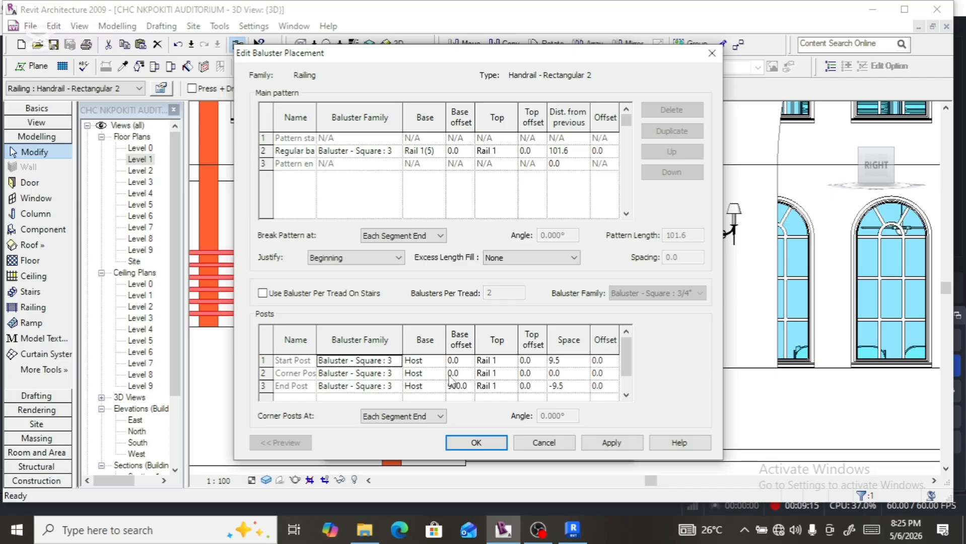
{"action": "left_click", "coordinate": [450, 386]}
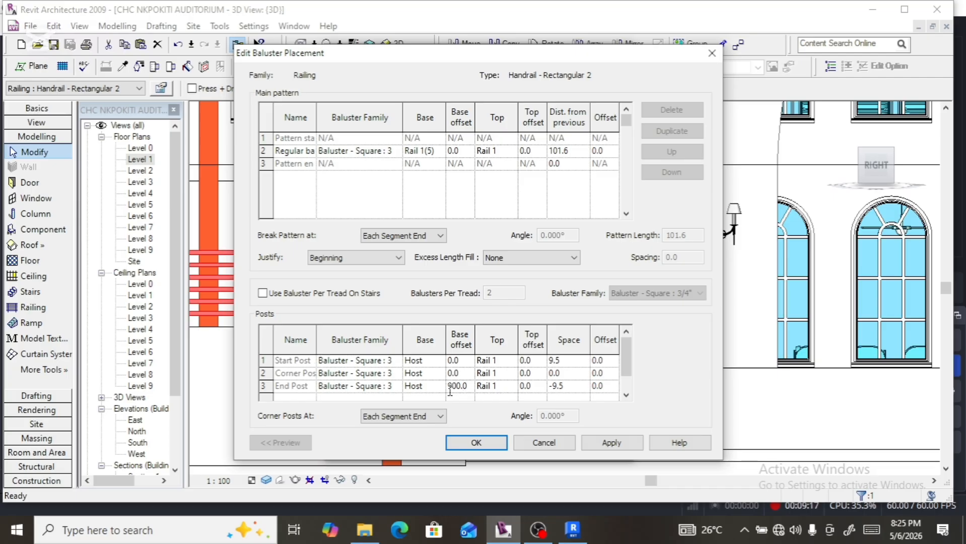
{"action": "type", "text": "-"}
{"action": "left_click", "coordinate": [491, 436]}
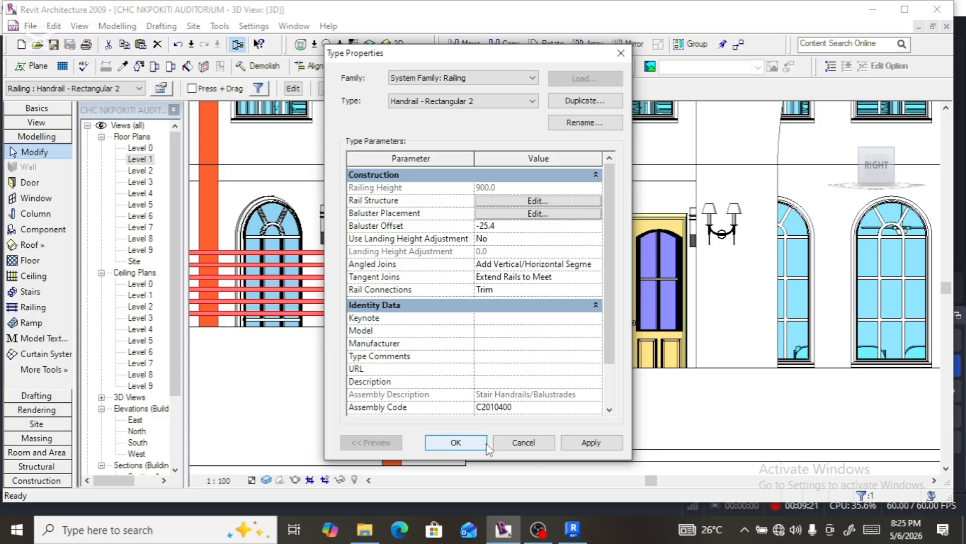
{"action": "left_click", "coordinate": [486, 443]}
{"action": "left_click", "coordinate": [507, 444]}
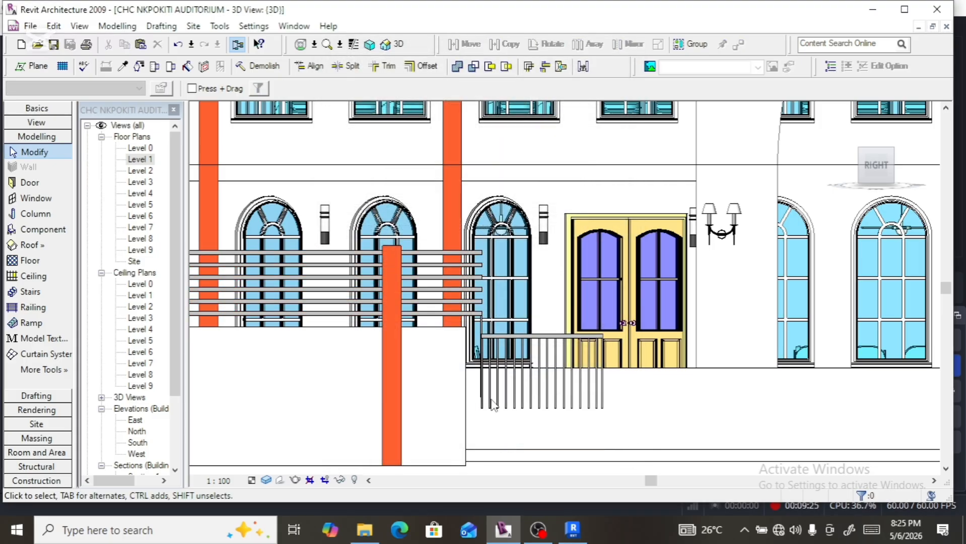
{"action": "left_click", "coordinate": [482, 380]}
{"action": "scroll", "coordinate": [483, 383], "scroll_direction": "up", "scroll_amount": 3}
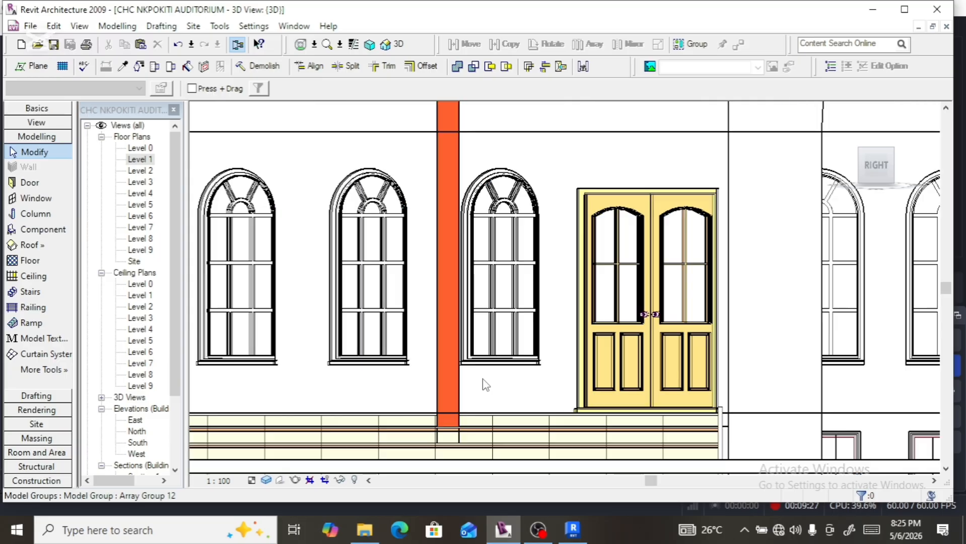
{"action": "key", "text": "Escape"}
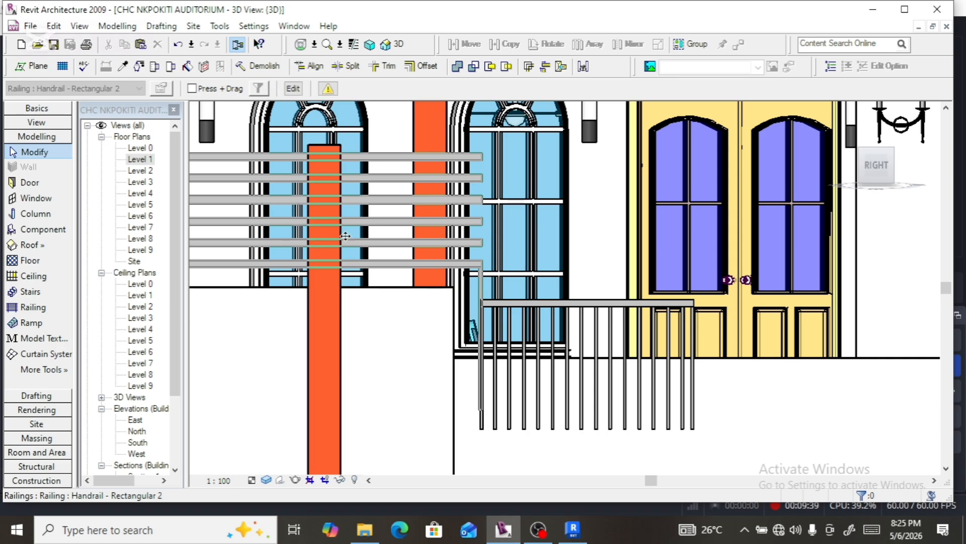
Make the End Post's base offset positive 900 in the fence railing type's baluster placement and apply it.
{"action": "left_click", "coordinate": [329, 222]}
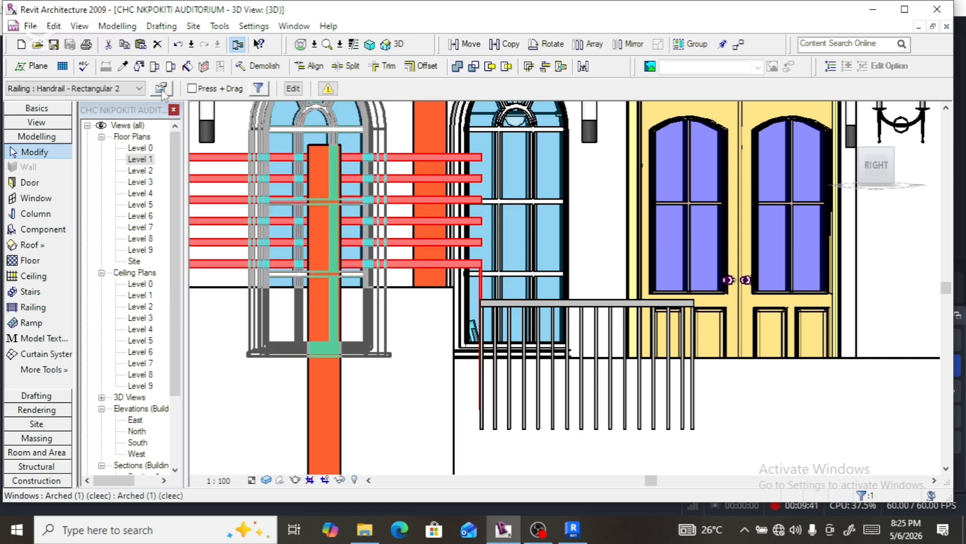
{"action": "left_click", "coordinate": [161, 88]}
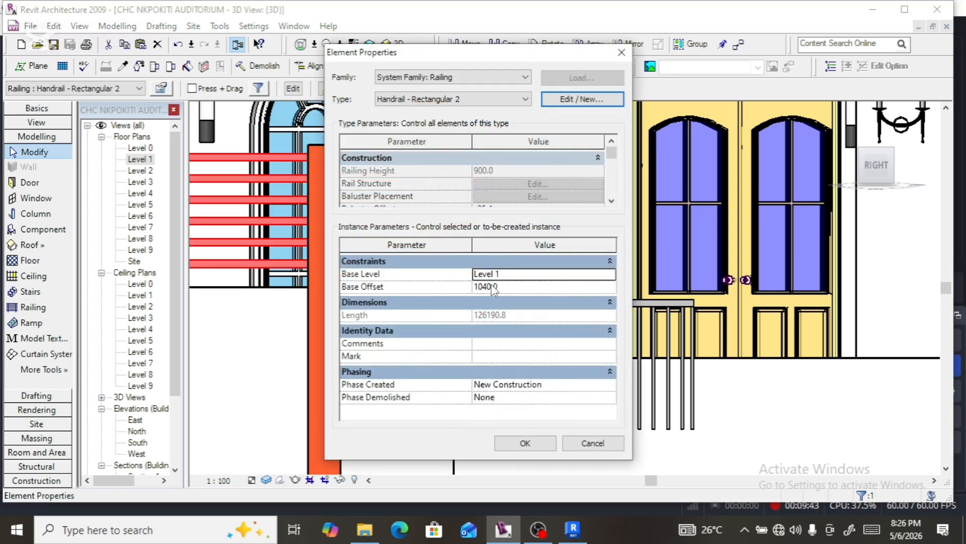
{"action": "left_click", "coordinate": [580, 99]}
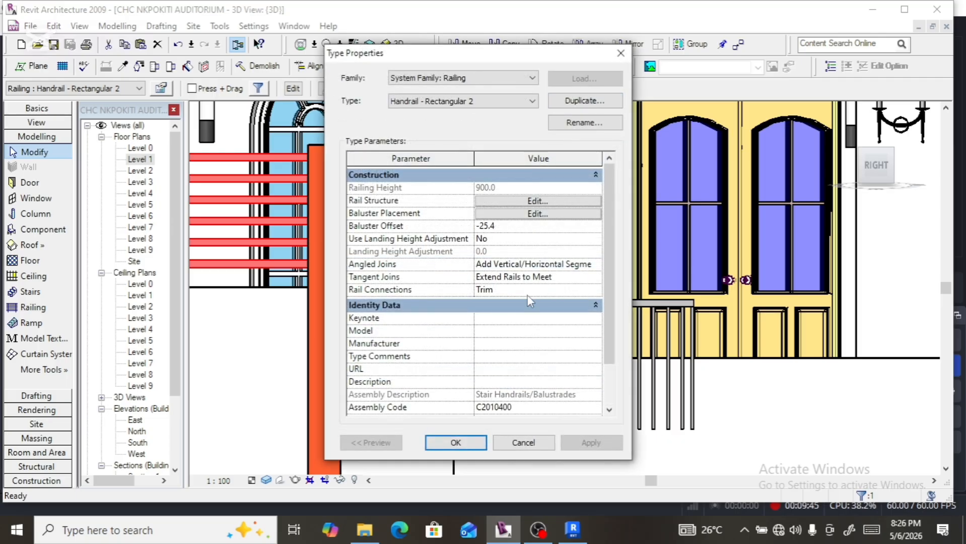
{"action": "left_click", "coordinate": [534, 214]}
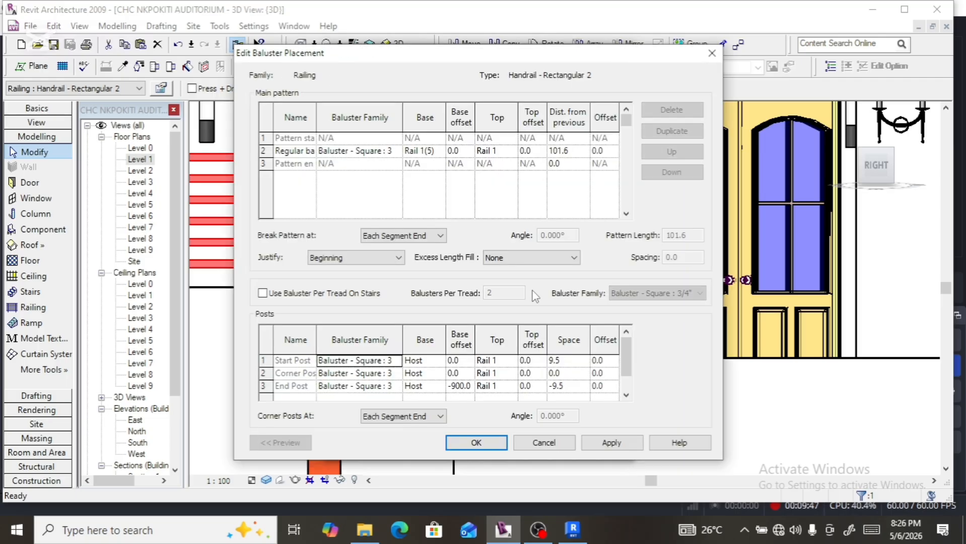
{"action": "left_click", "coordinate": [453, 387]}
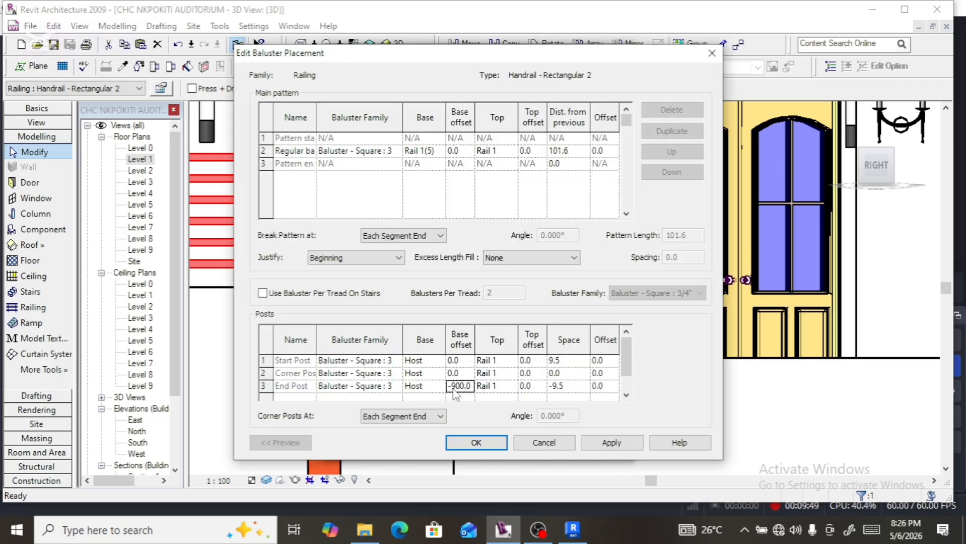
{"action": "type", "text": "="}
{"action": "left_click", "coordinate": [473, 443]}
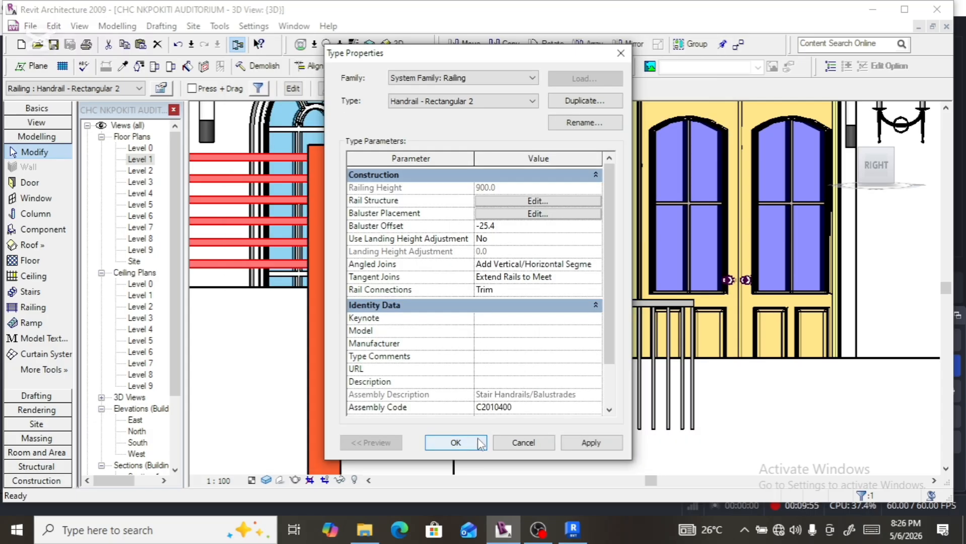
{"action": "left_click", "coordinate": [474, 441]}
{"action": "left_click", "coordinate": [499, 442]}
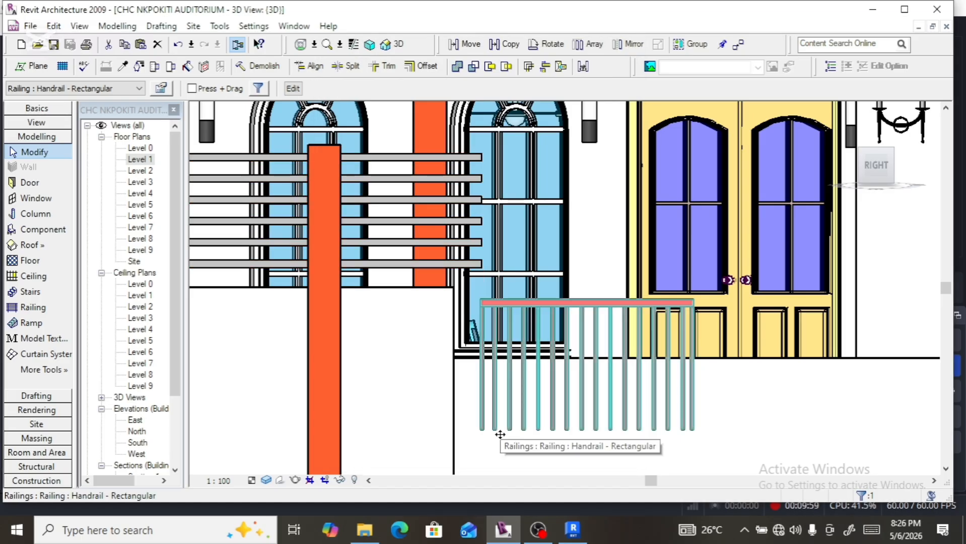
Set the End Post's offset to 900 and its base offset to 0 in the fence railing type's baluster placement, and apply.
{"action": "left_click", "coordinate": [496, 424]}
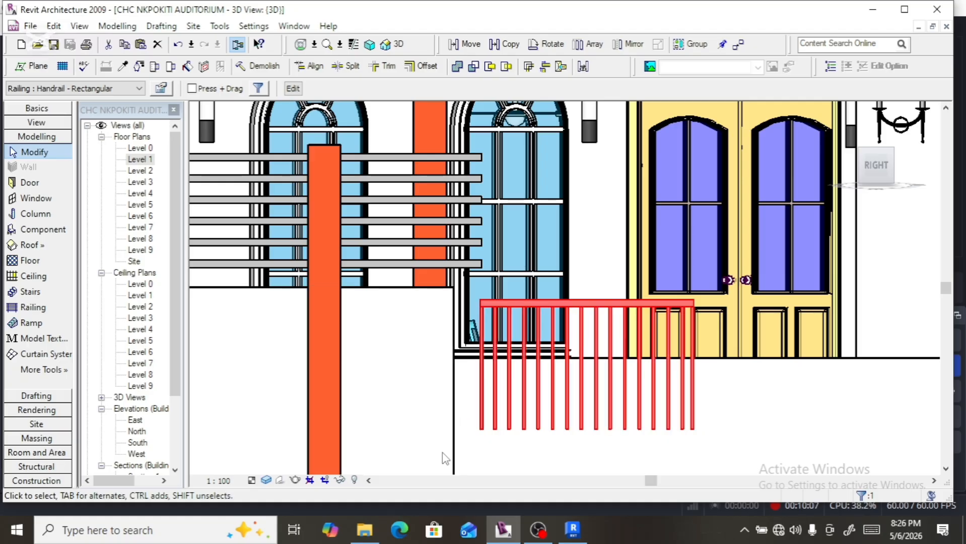
{"action": "left_click", "coordinate": [415, 260]}
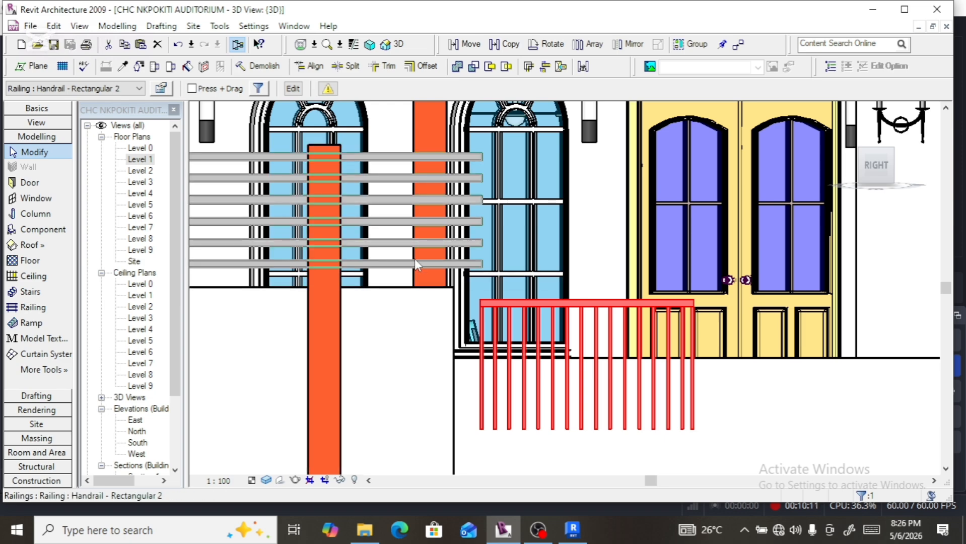
{"action": "left_click", "coordinate": [415, 258]}
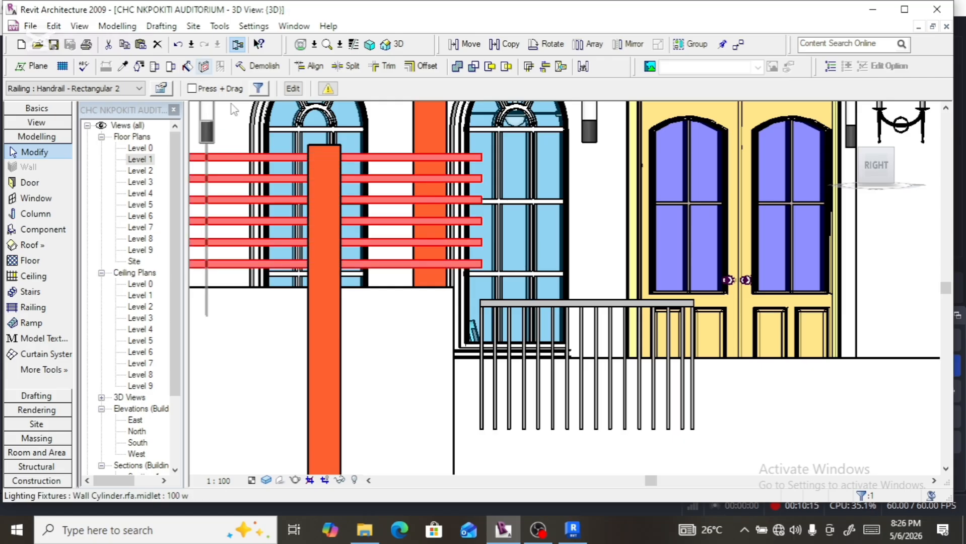
{"action": "left_click", "coordinate": [161, 88]}
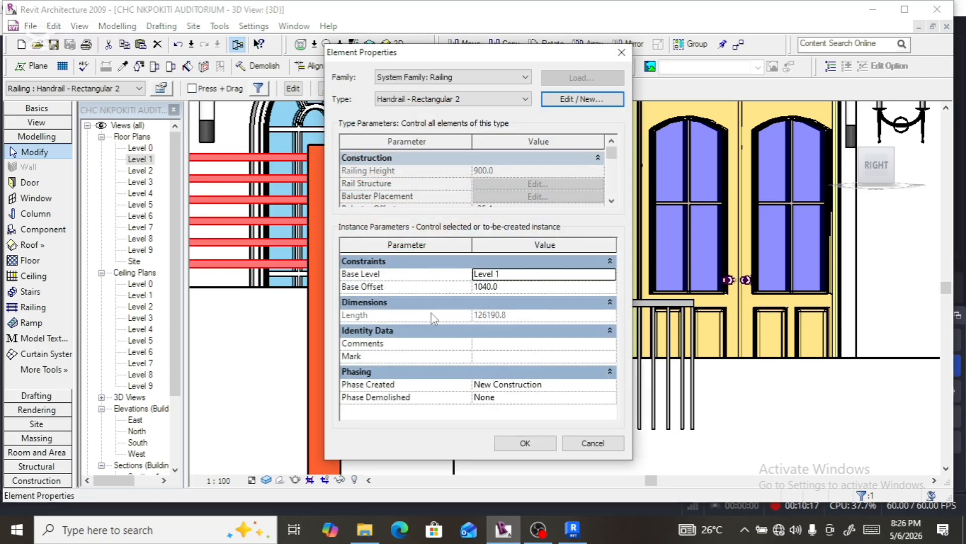
{"action": "left_click", "coordinate": [554, 100]}
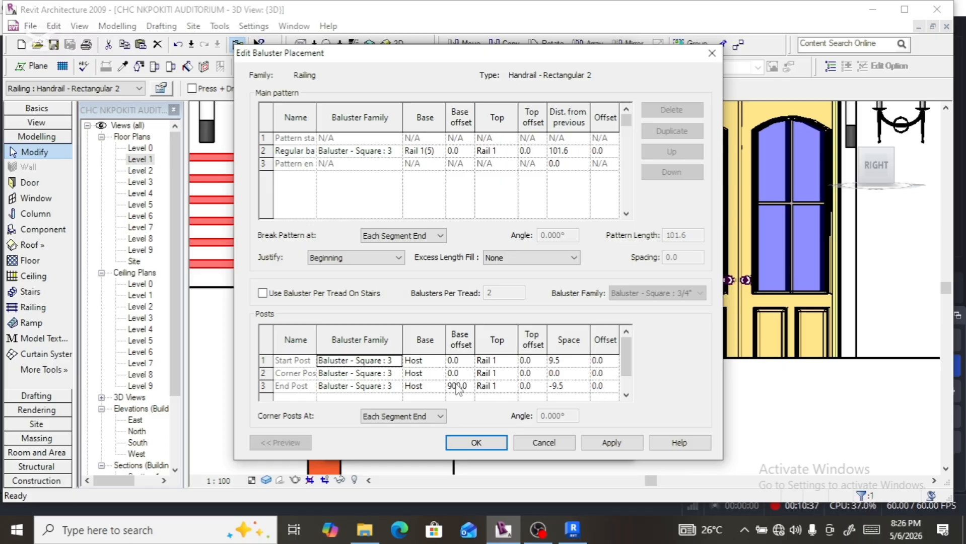
{"action": "left_click", "coordinate": [595, 386]}
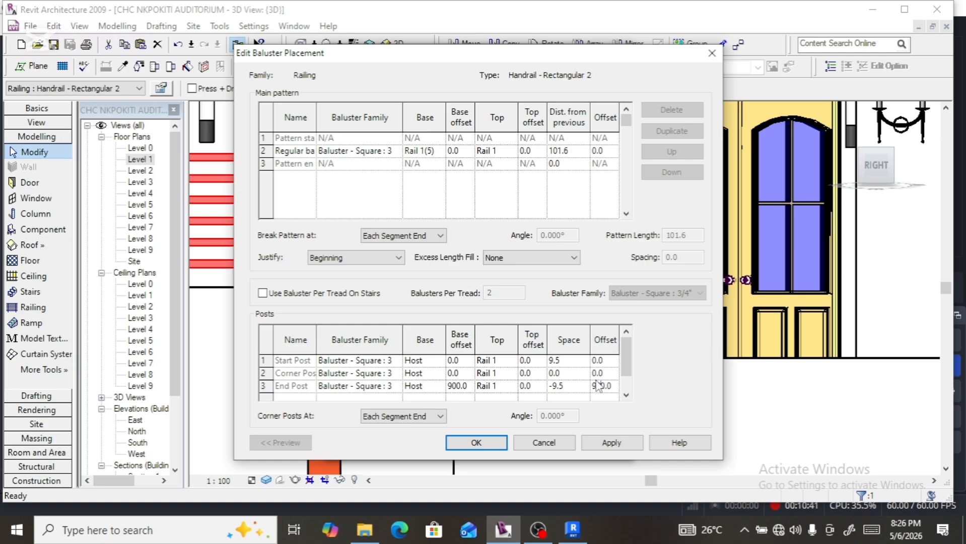
{"action": "left_click", "coordinate": [455, 386]}
{"action": "left_click", "coordinate": [478, 443]}
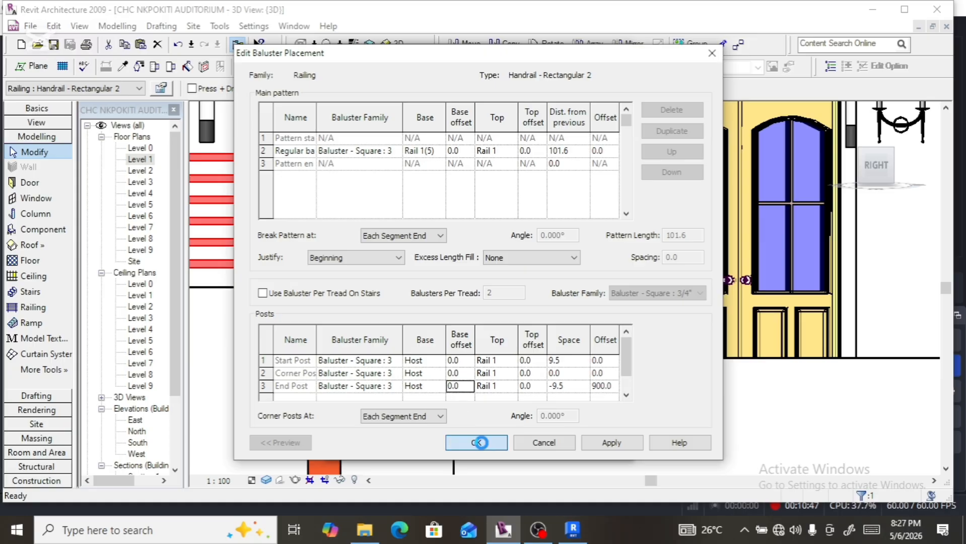
{"action": "left_click", "coordinate": [481, 443]}
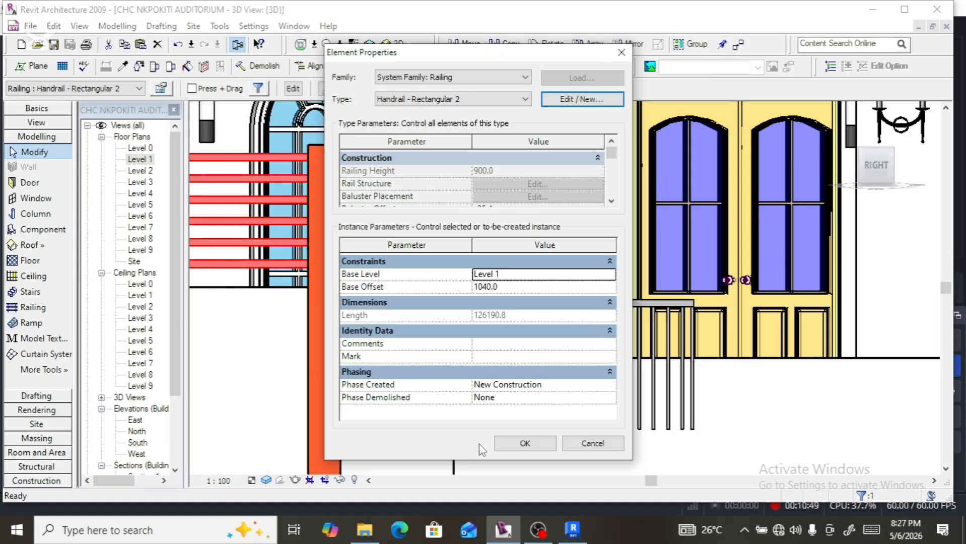
{"action": "left_click", "coordinate": [508, 440]}
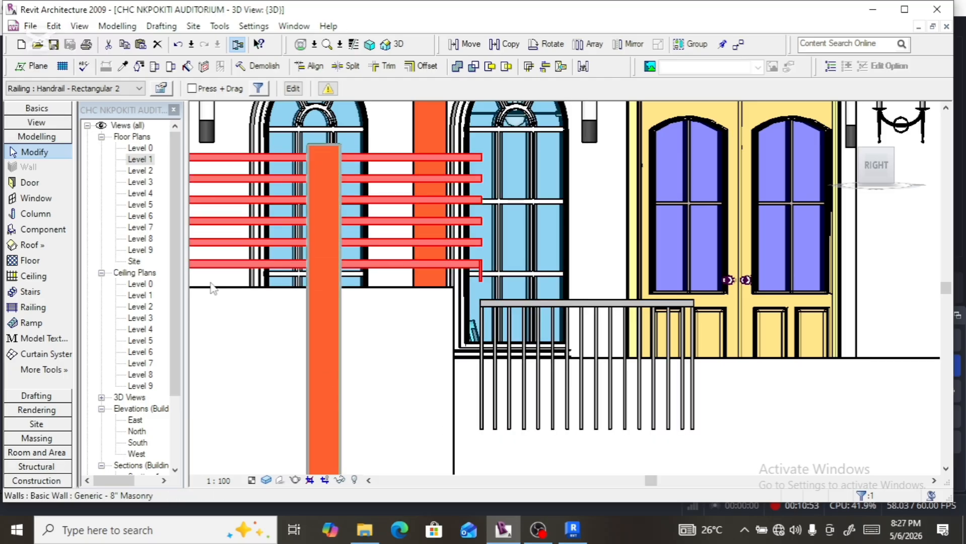
Set the End Post's base offset to 900 in the fence railing type's baluster placement and apply the change.
{"action": "left_click", "coordinate": [161, 89]}
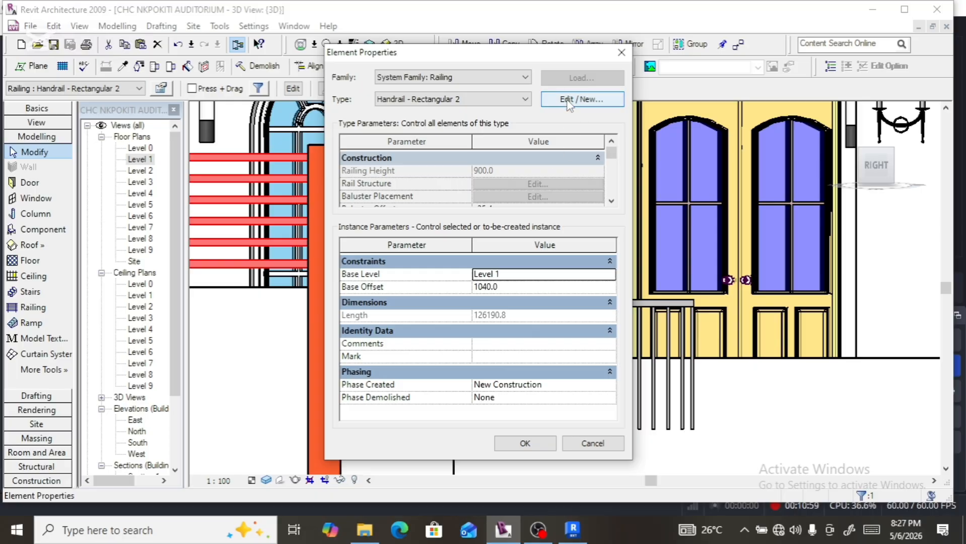
{"action": "left_click", "coordinate": [567, 99]}
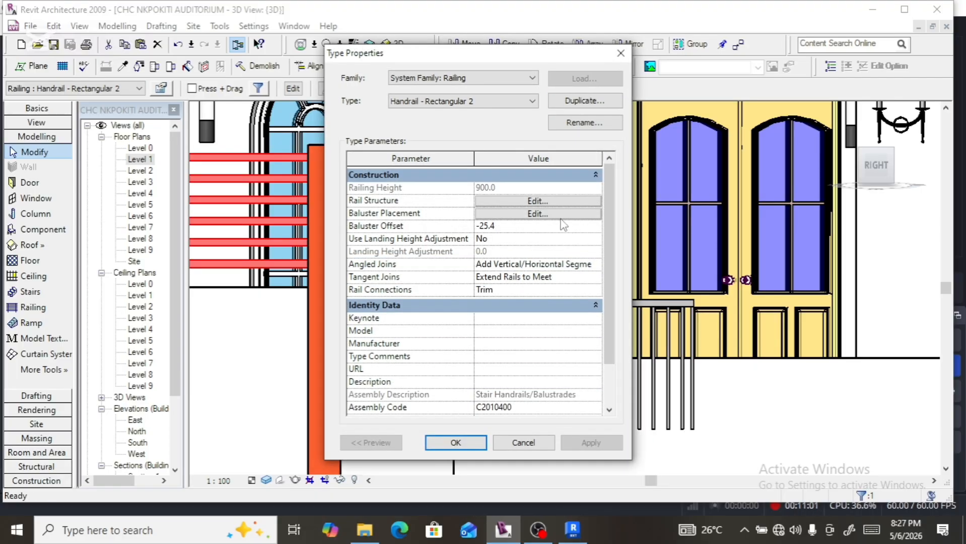
{"action": "left_click", "coordinate": [560, 216]}
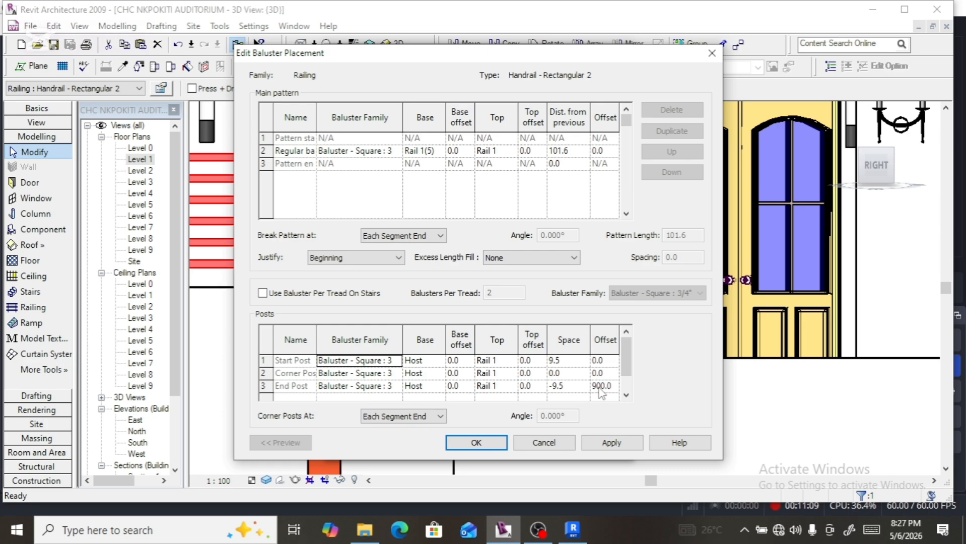
{"action": "left_click", "coordinate": [452, 387]}
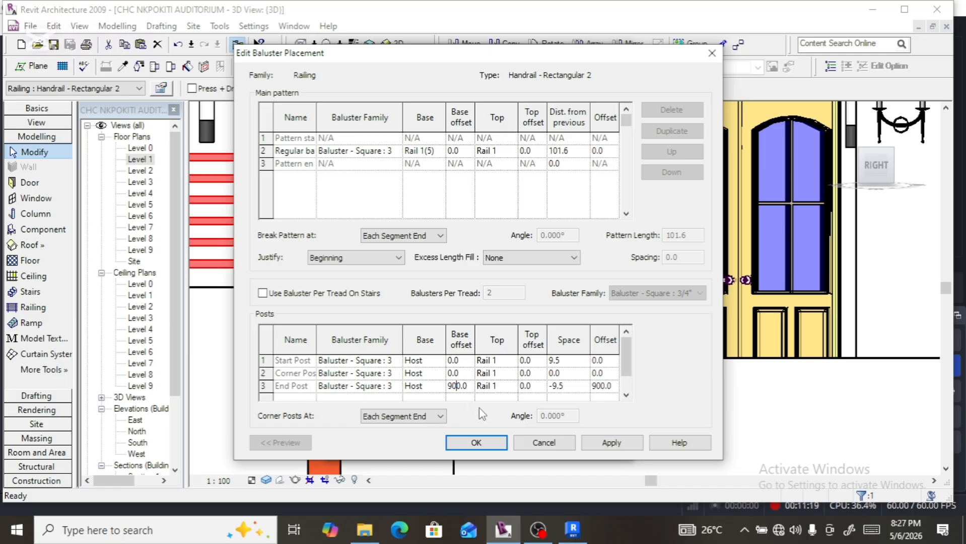
{"action": "left_click", "coordinate": [477, 443]}
{"action": "left_click", "coordinate": [472, 444]}
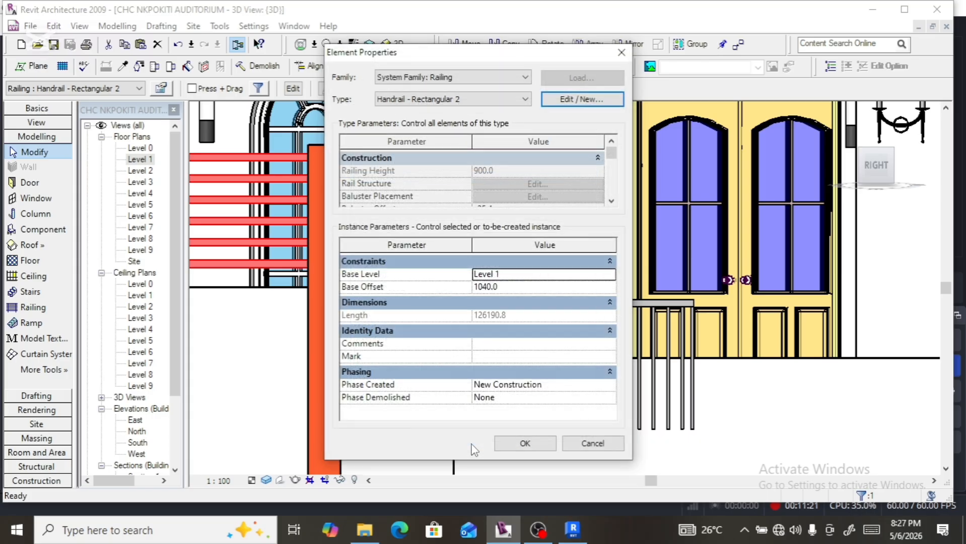
{"action": "left_click", "coordinate": [508, 443]}
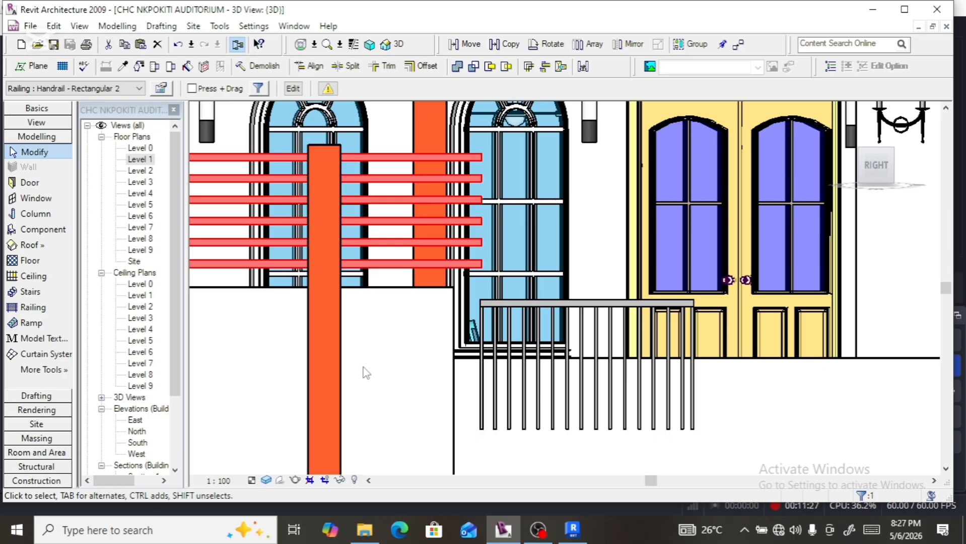
Set the End Post's offset to -900 and its base offset to 0 in the fence railing type's baluster placement, and apply.
{"action": "scroll", "coordinate": [362, 371], "scroll_direction": "down", "scroll_amount": 3}
{"action": "scroll", "coordinate": [363, 371], "scroll_direction": "up", "scroll_amount": 2}
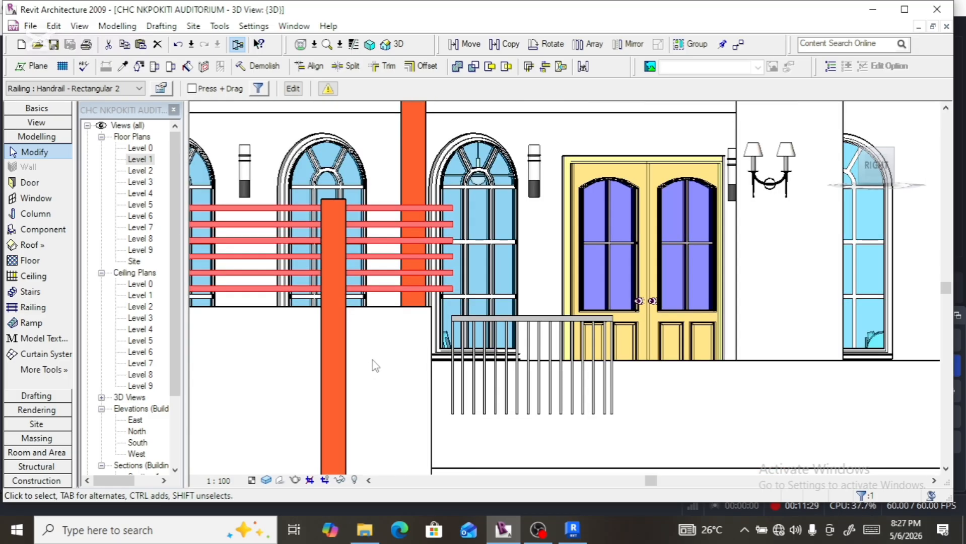
{"action": "scroll", "coordinate": [372, 360], "scroll_direction": "down", "scroll_amount": 1}
{"action": "scroll", "coordinate": [373, 364], "scroll_direction": "down", "scroll_amount": 1}
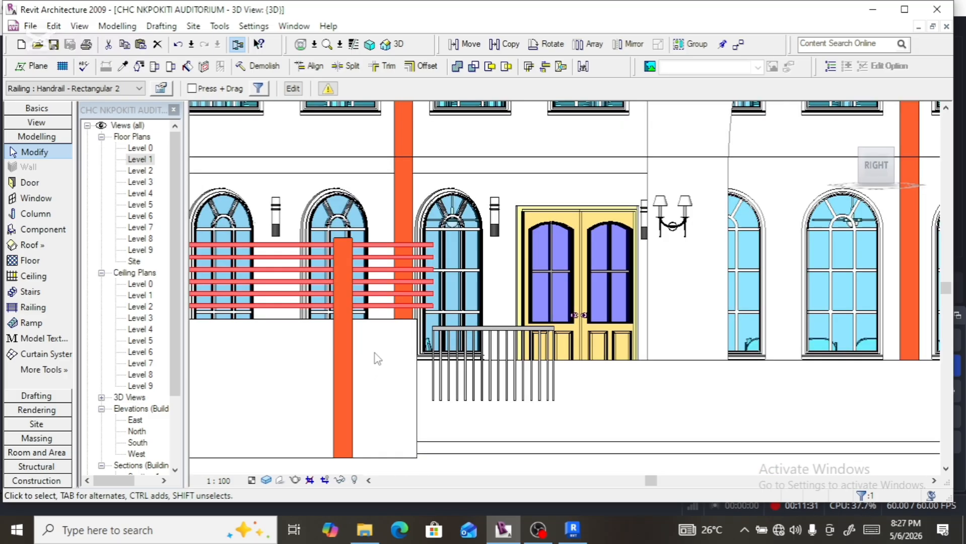
{"action": "left_click", "coordinate": [161, 88]}
{"action": "left_click", "coordinate": [572, 101]}
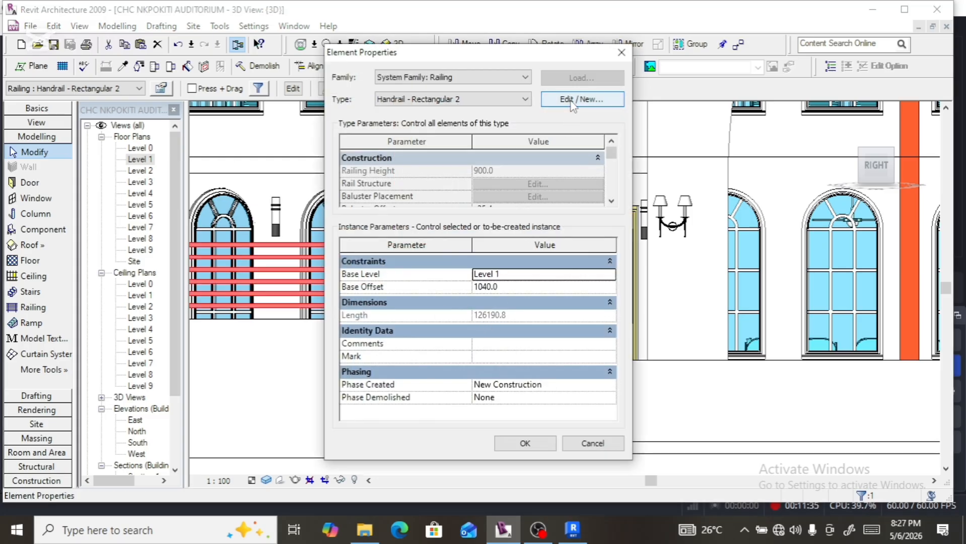
{"action": "left_click", "coordinate": [544, 214]}
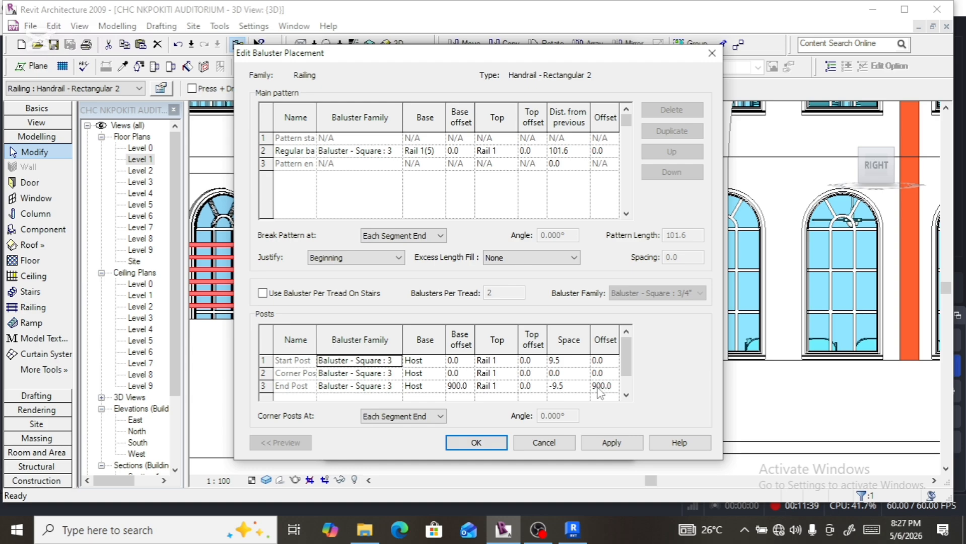
{"action": "left_click", "coordinate": [597, 387]}
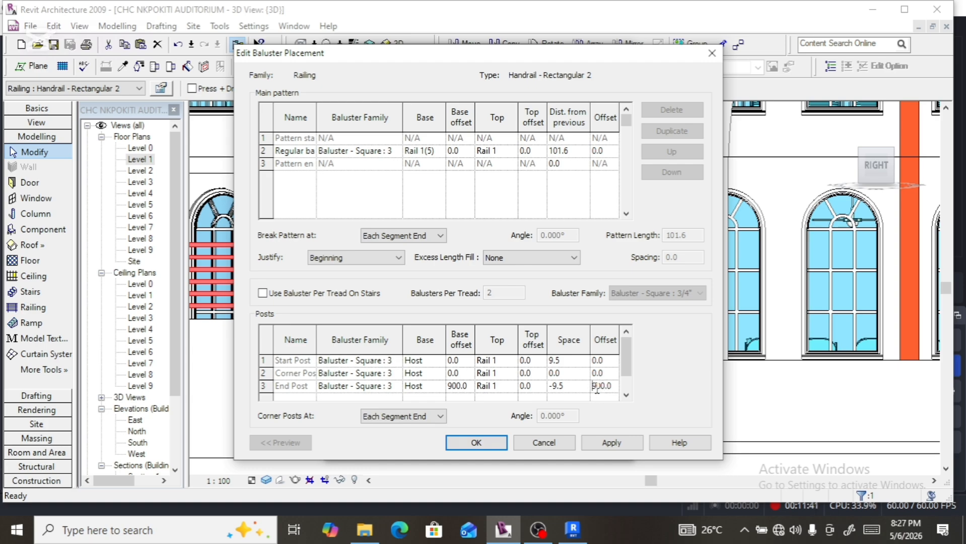
{"action": "type", "text": "-"}
{"action": "left_click", "coordinate": [456, 386]}
{"action": "key", "text": "BackSpace"}
{"action": "left_click", "coordinate": [457, 439]}
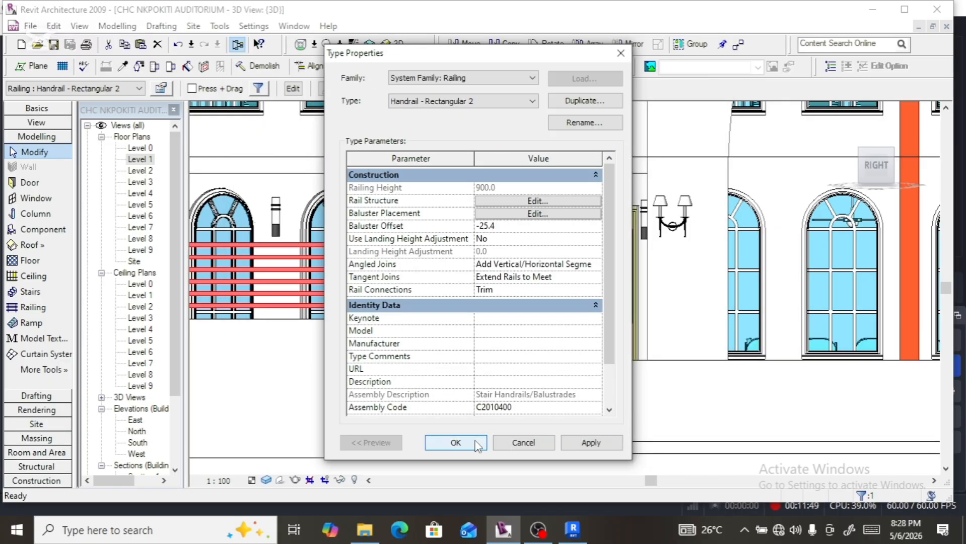
{"action": "left_click", "coordinate": [455, 441]}
{"action": "left_click", "coordinate": [514, 442]}
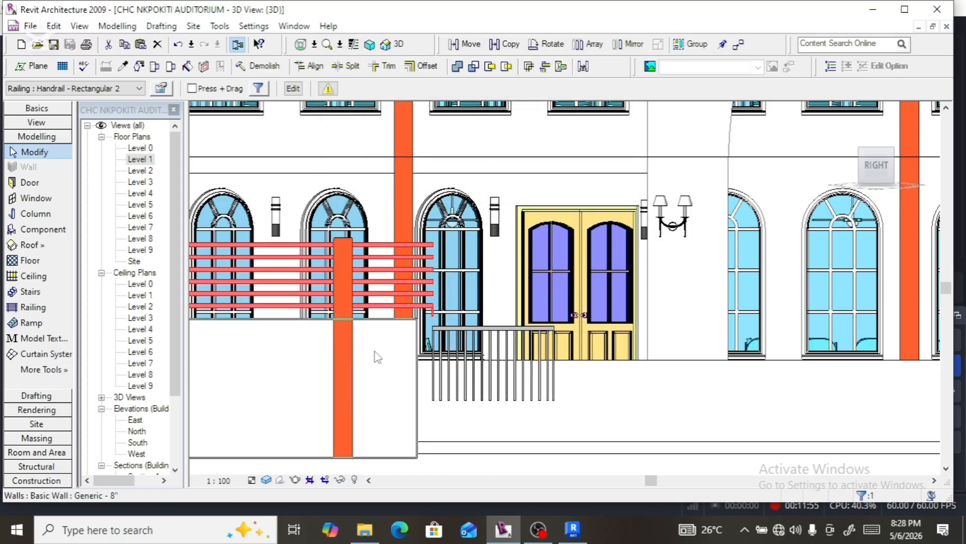
{"action": "left_click", "coordinate": [294, 89]}
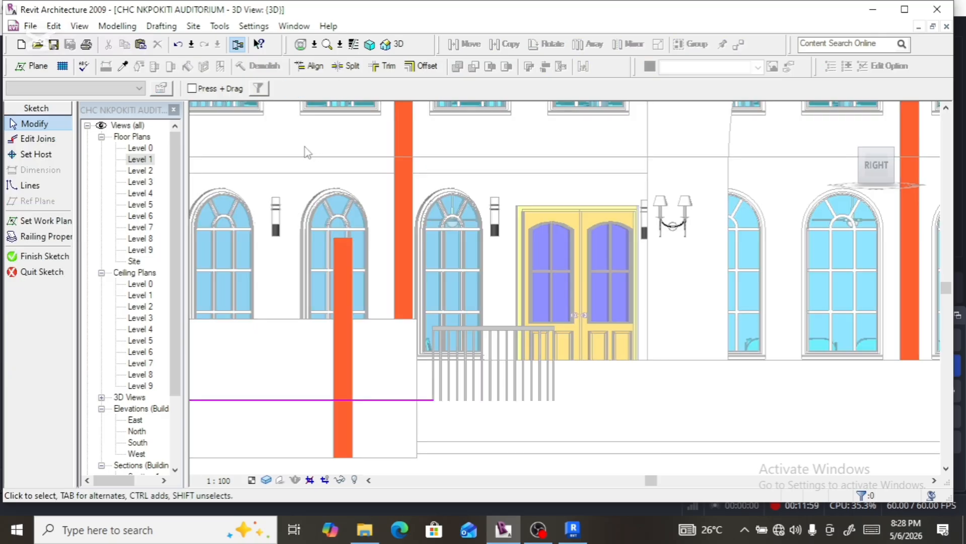
{"action": "left_click", "coordinate": [55, 259]}
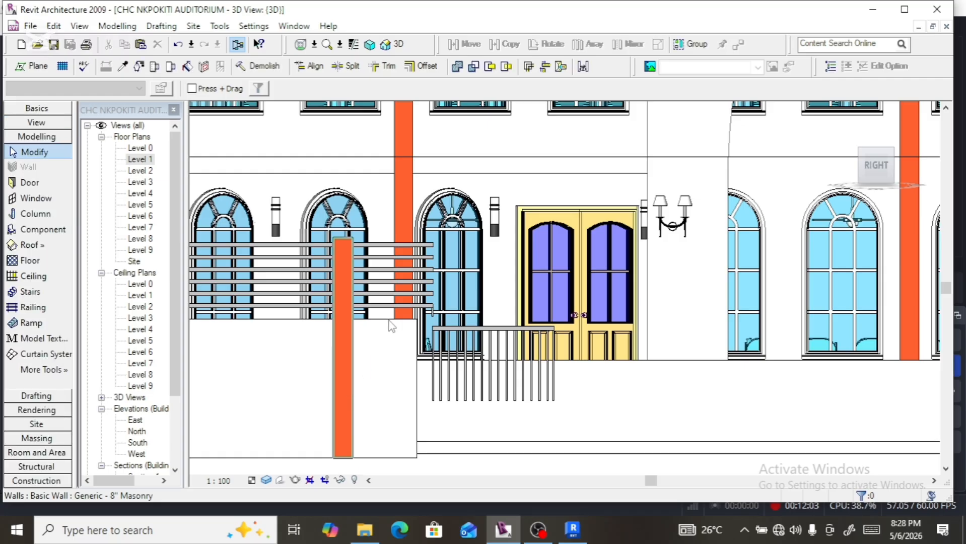
{"action": "left_click", "coordinate": [345, 280]}
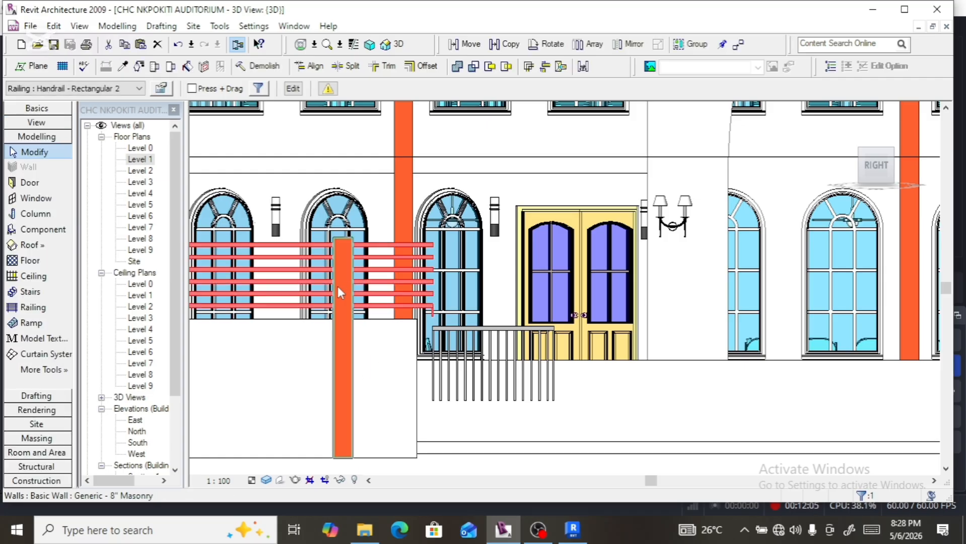
{"action": "left_click", "coordinate": [161, 89]}
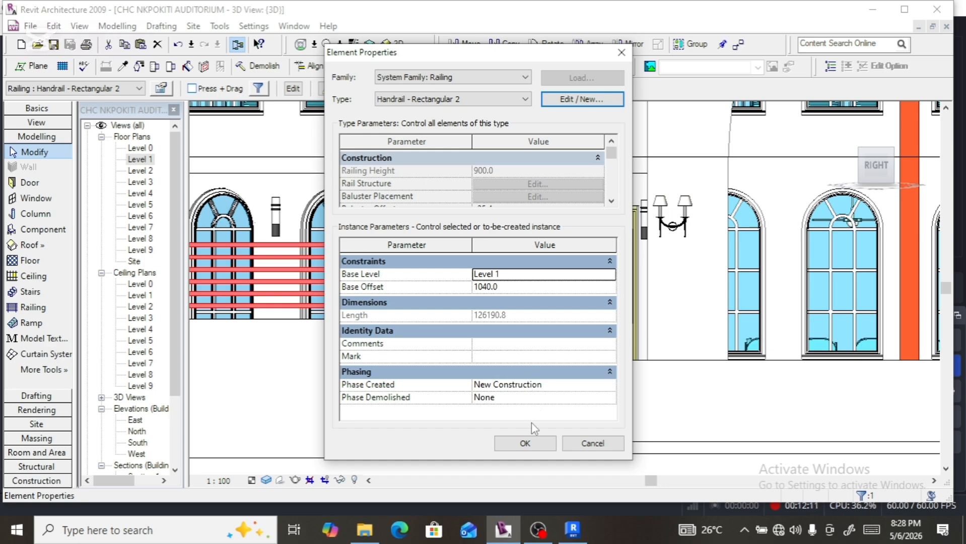
{"action": "left_click", "coordinate": [525, 443]}
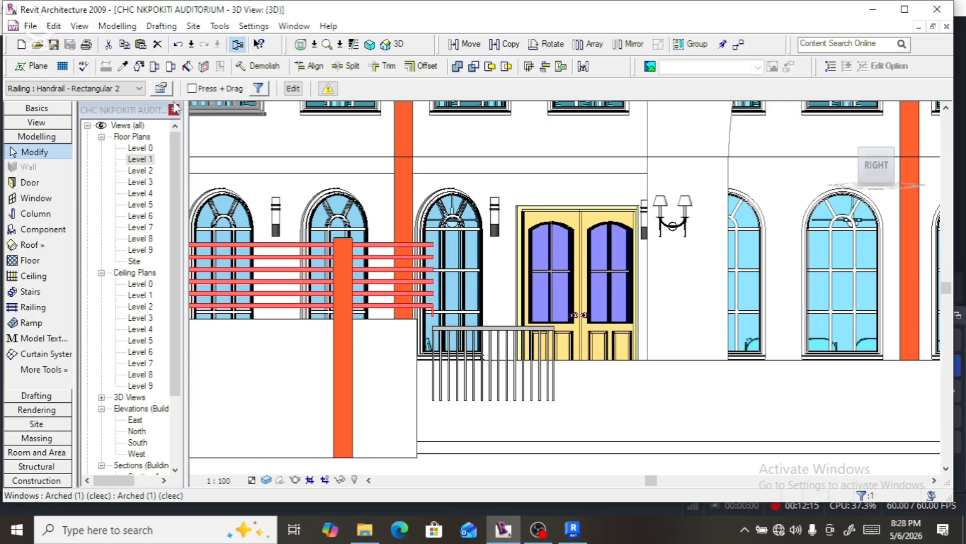
Set the End Post's top to Rail 1(5) and its offset to positive 900 in the fence railing type's baluster placement, and apply.
{"action": "left_click", "coordinate": [161, 88]}
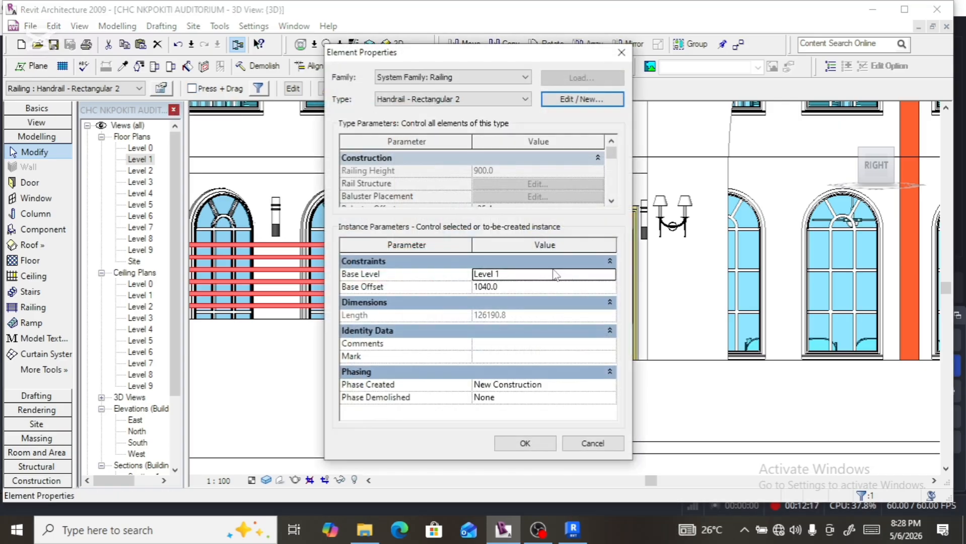
{"action": "left_click", "coordinate": [582, 99]}
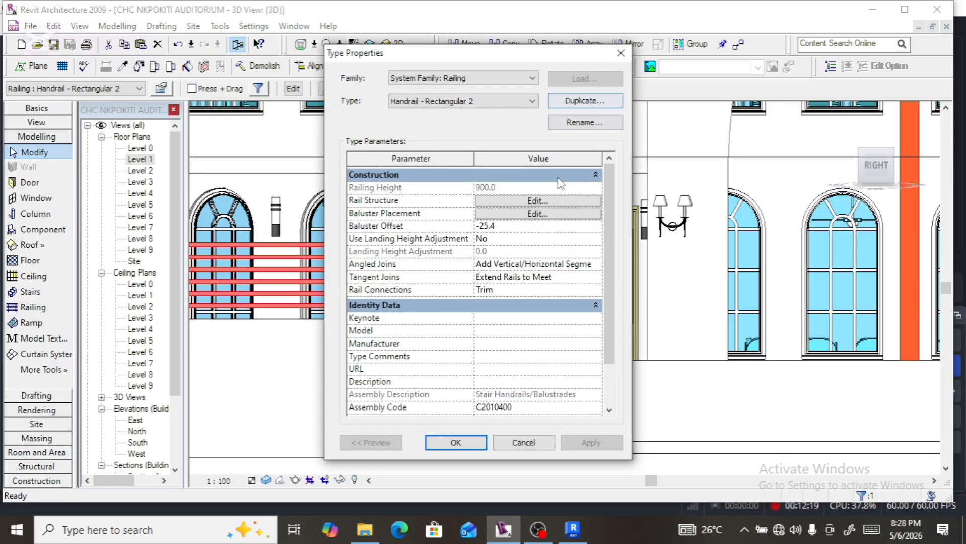
{"action": "left_click", "coordinate": [532, 214]}
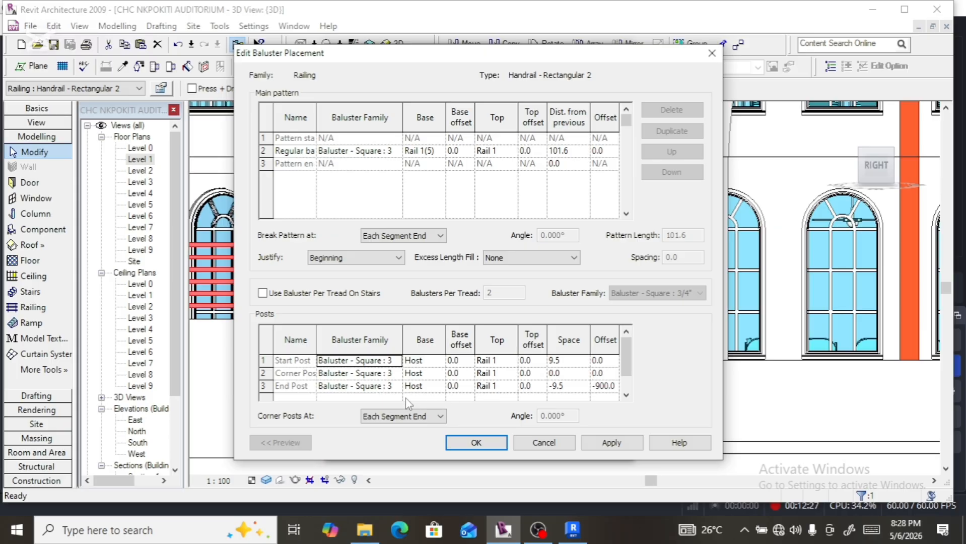
{"action": "left_click", "coordinate": [501, 390]}
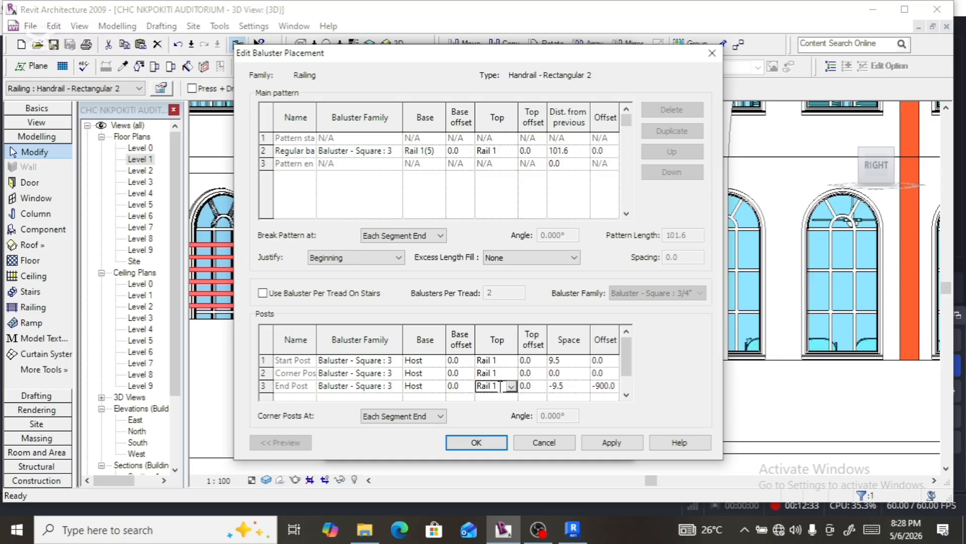
{"action": "left_click", "coordinate": [511, 386]}
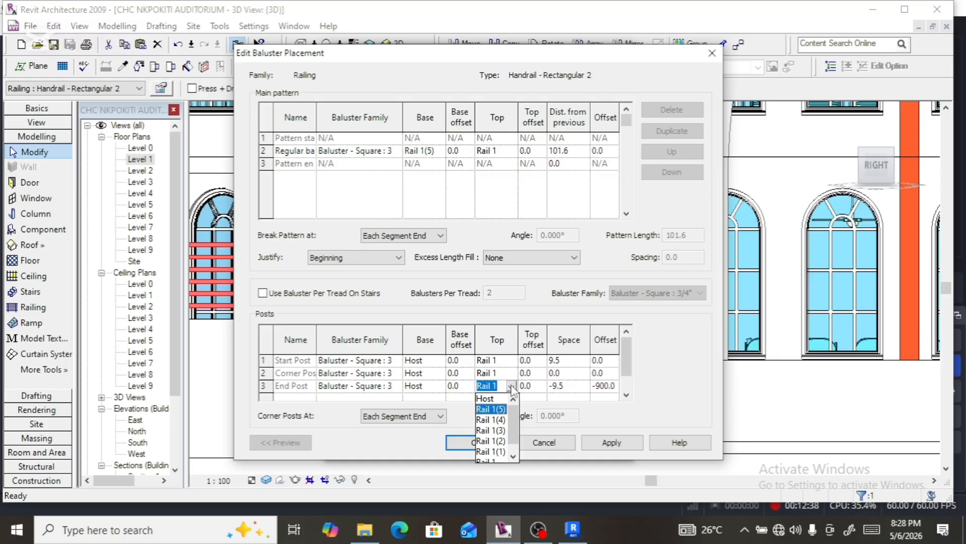
{"action": "left_click", "coordinate": [491, 409]}
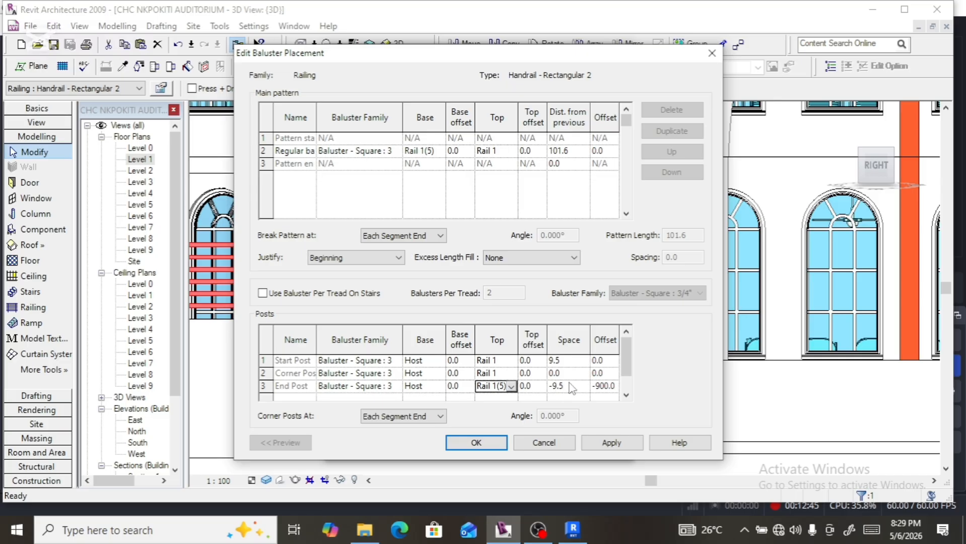
{"action": "left_click", "coordinate": [602, 386]}
{"action": "key", "text": "Home"}
{"action": "key", "text": "Delete"}
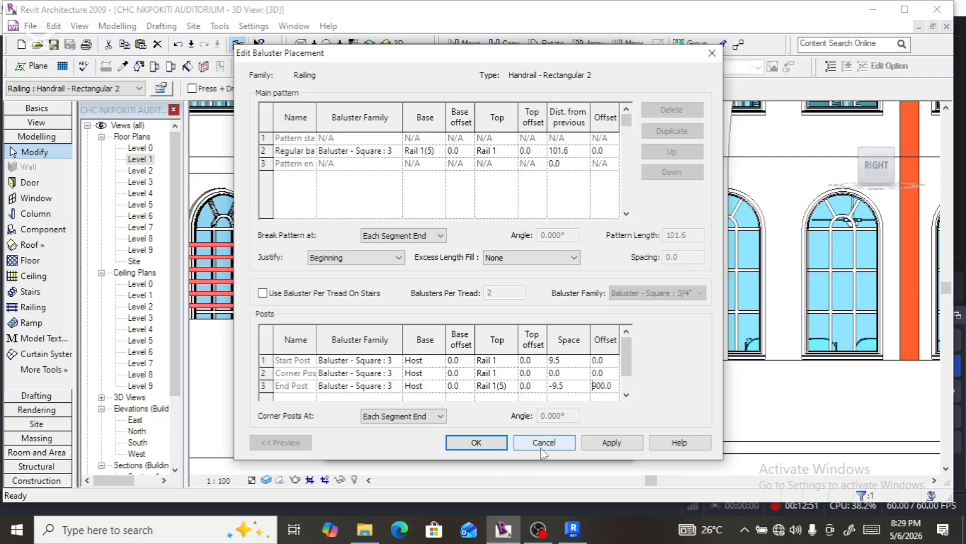
{"action": "left_click", "coordinate": [477, 445]}
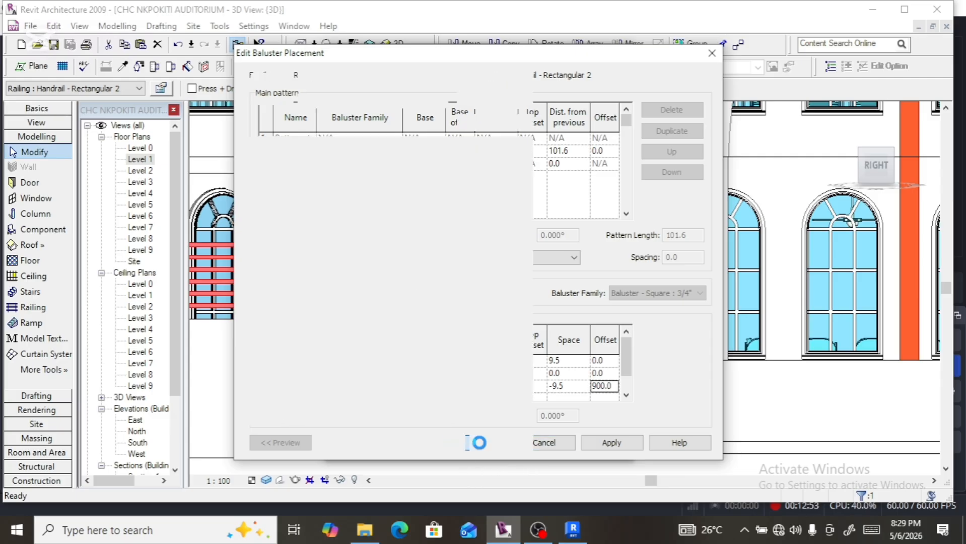
{"action": "left_click", "coordinate": [462, 445]}
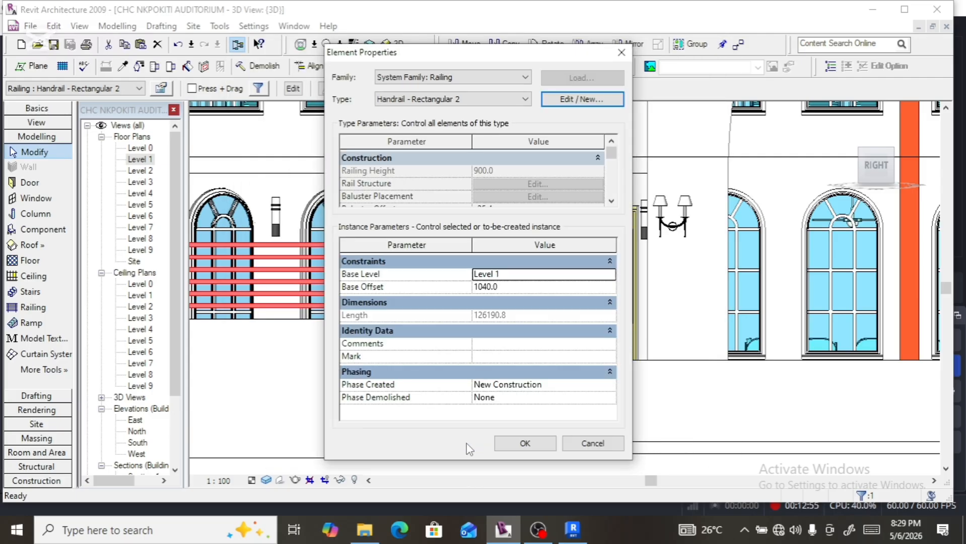
{"action": "left_click", "coordinate": [509, 445]}
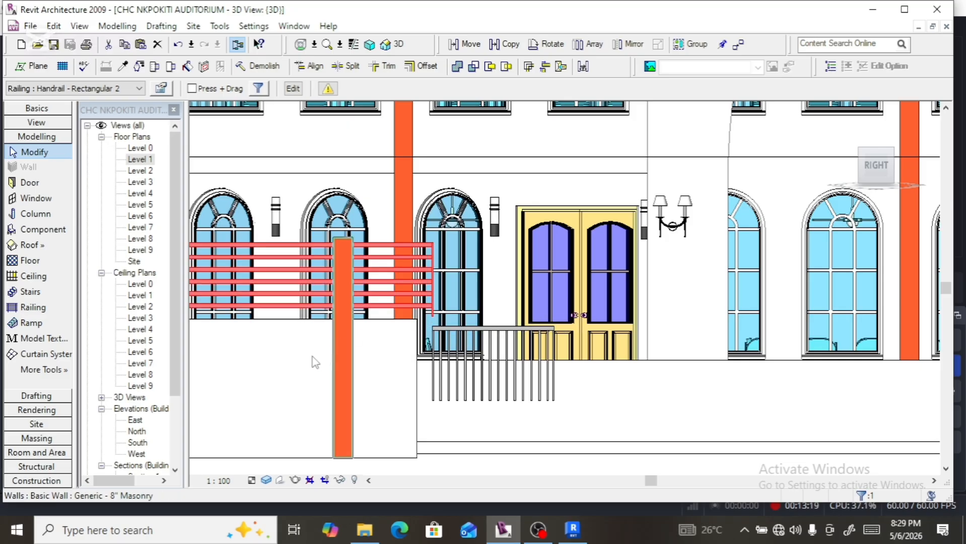
Set the End Post's offset to 0 in the fence railing type's baluster placement, apply it and reselect the railing.
{"action": "left_click", "coordinate": [161, 89]}
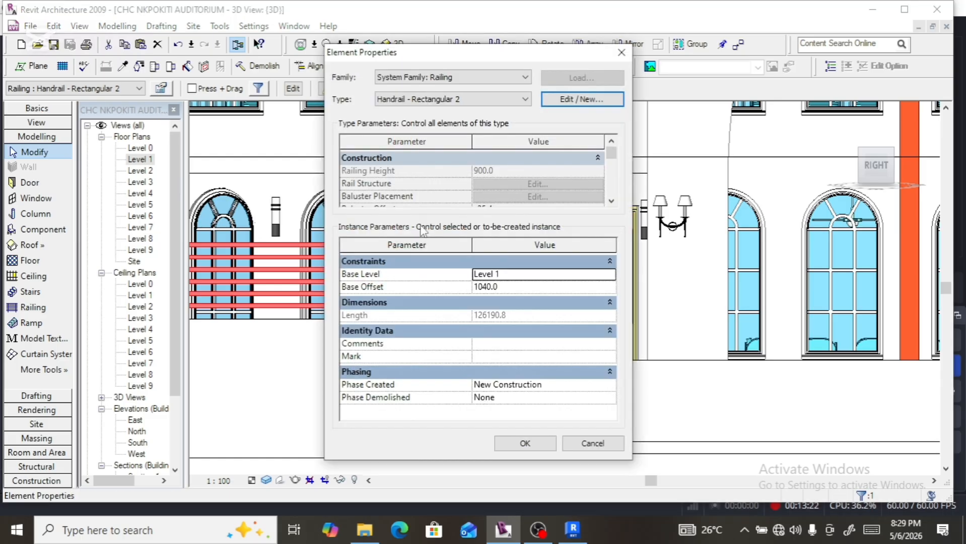
{"action": "left_click", "coordinate": [574, 98]}
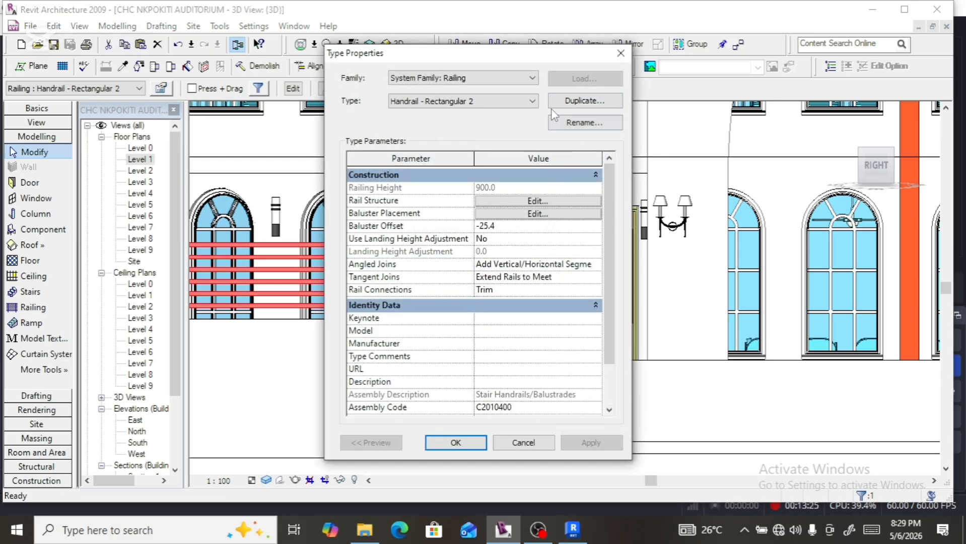
{"action": "left_click", "coordinate": [538, 213]}
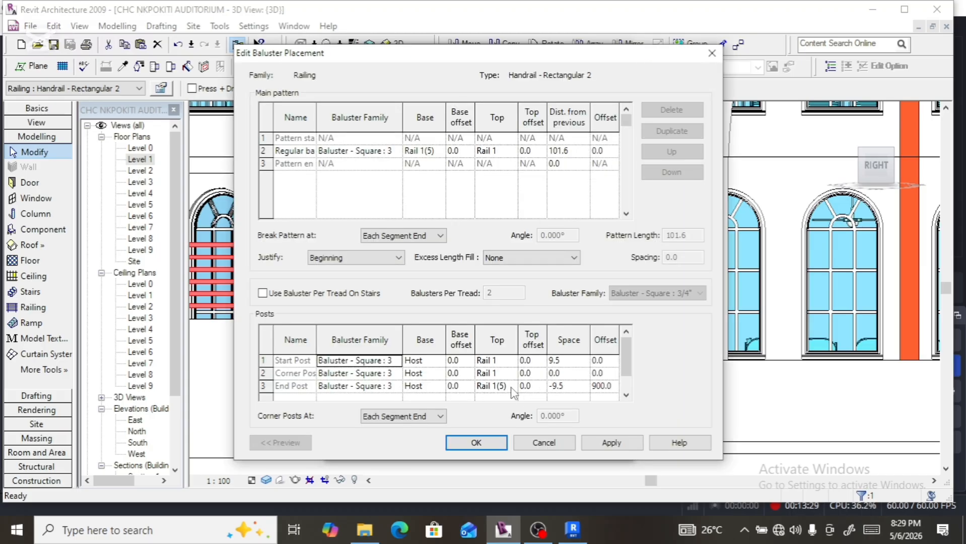
{"action": "left_click", "coordinate": [599, 386]}
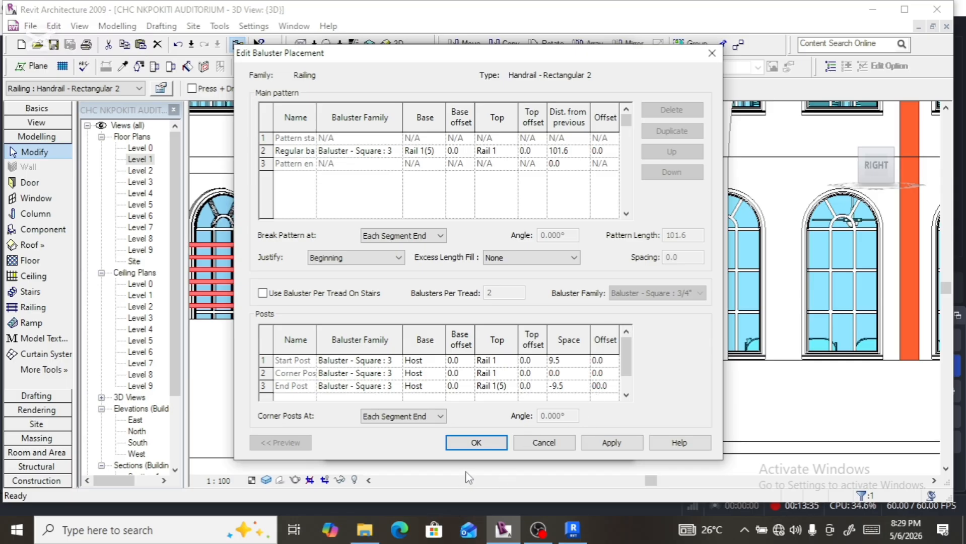
{"action": "left_click", "coordinate": [475, 443]}
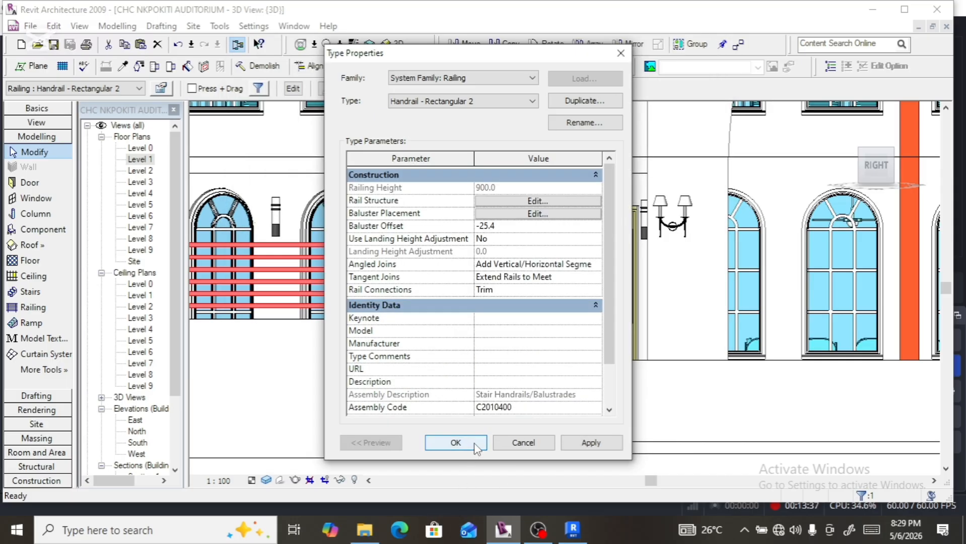
{"action": "left_click", "coordinate": [474, 443]}
{"action": "left_click", "coordinate": [515, 442]}
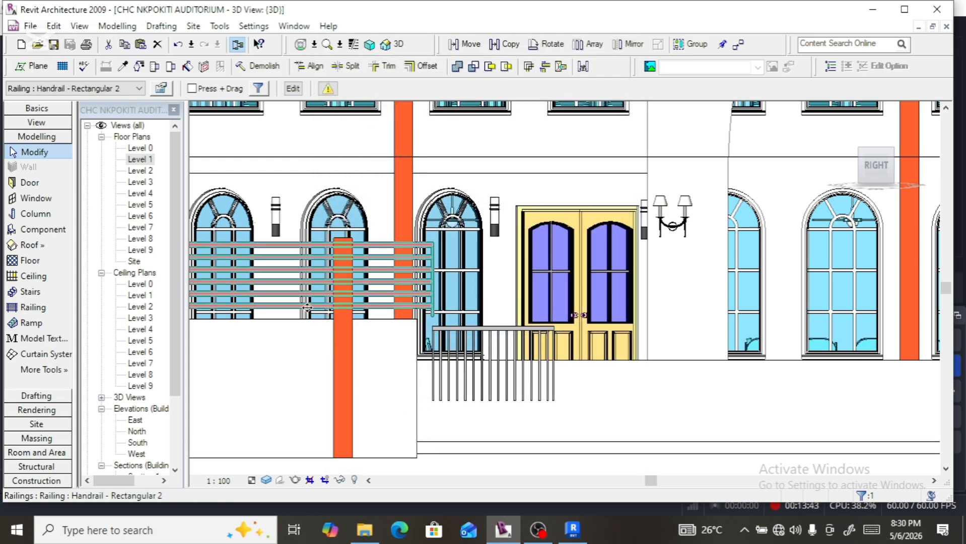
{"action": "left_click", "coordinate": [273, 145]}
{"action": "left_click", "coordinate": [418, 284]}
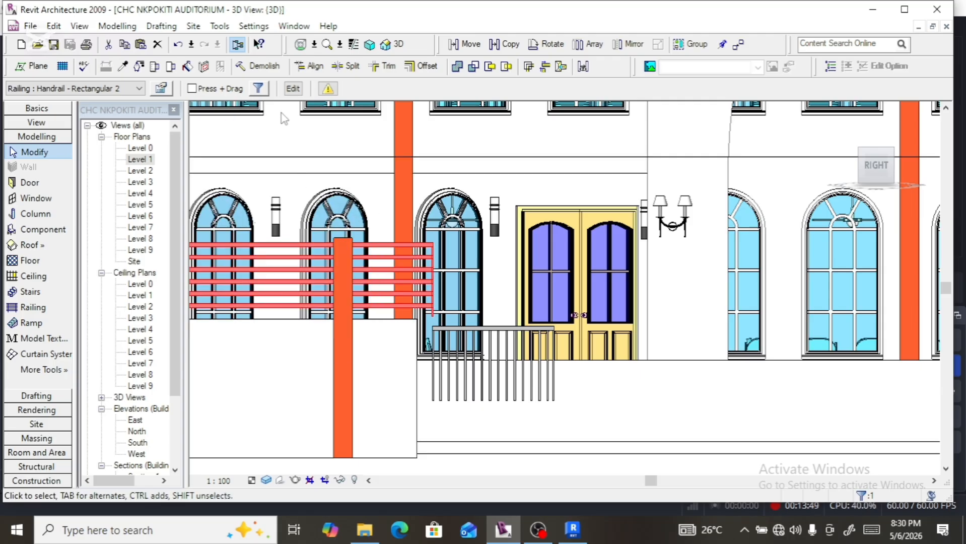
Try setting the fence railing's base offset to 900 and inspect its end beside the entrance.
{"action": "left_click", "coordinate": [161, 90]}
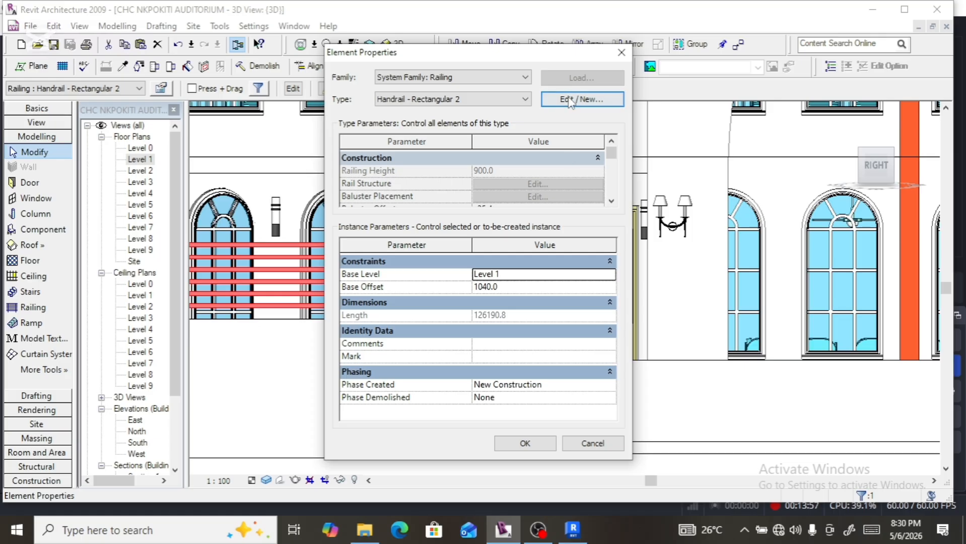
{"action": "left_click", "coordinate": [500, 286]}
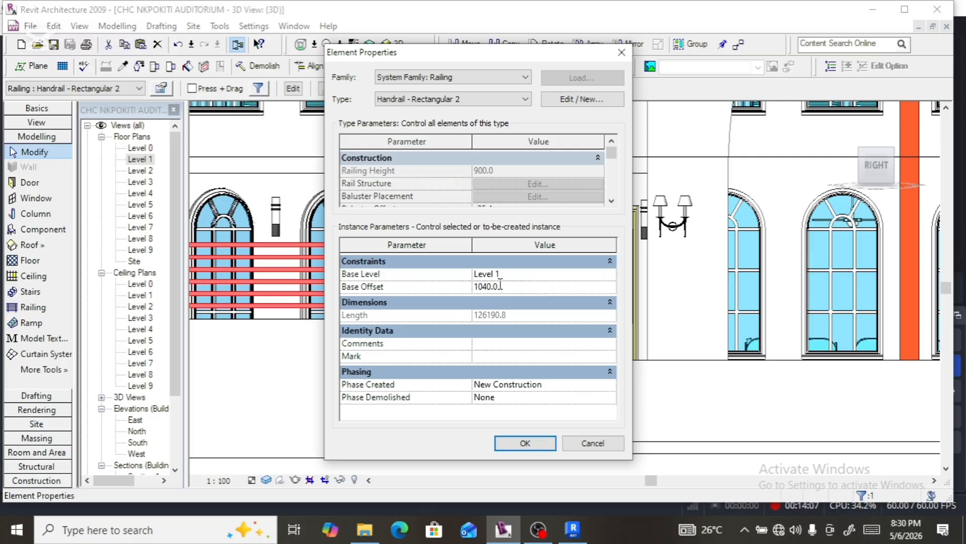
{"action": "double_click", "coordinate": [500, 286]}
{"action": "type", "text": "900"}
{"action": "left_click", "coordinate": [525, 443]}
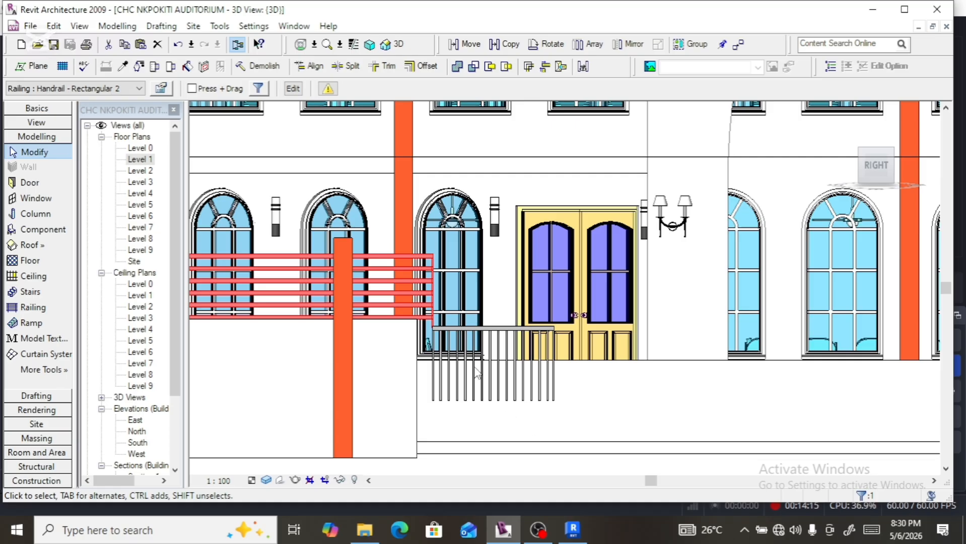
{"action": "scroll", "coordinate": [439, 395], "scroll_direction": "up", "scroll_amount": 3}
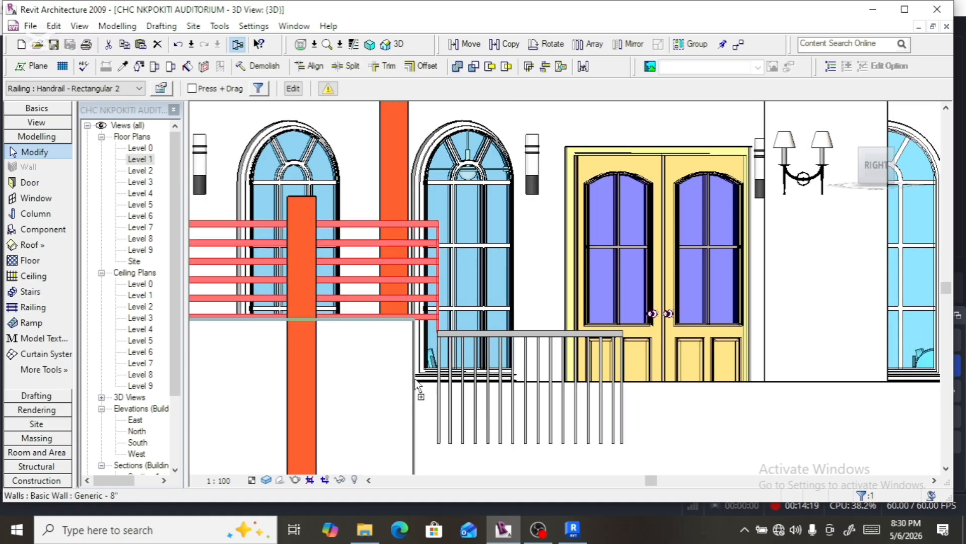
{"action": "key", "text": "Escape"}
{"action": "scroll", "coordinate": [417, 387], "scroll_direction": "down", "scroll_amount": 2}
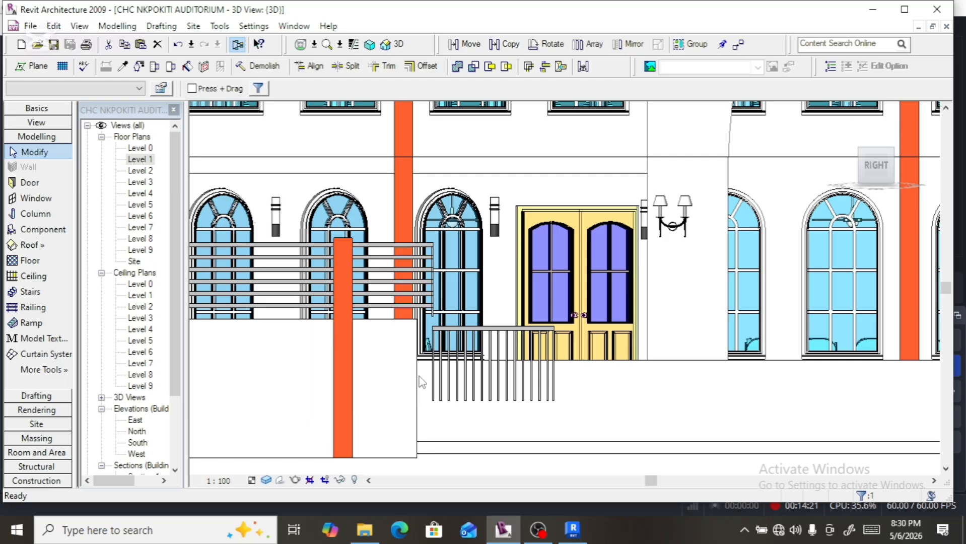
Open the fence railing's sketch to check its path, and finish the sketch.
{"action": "key", "text": "Tab"}
{"action": "left_click", "coordinate": [423, 306]}
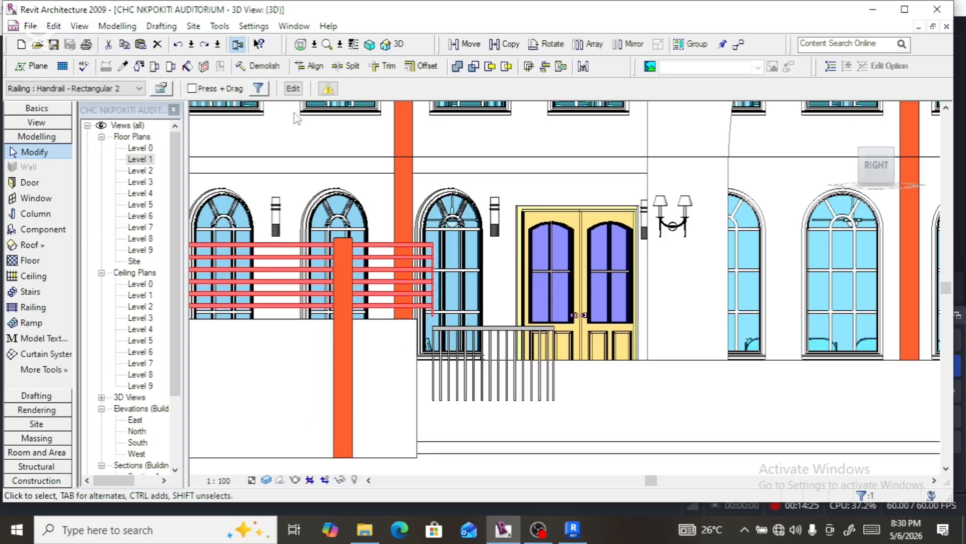
{"action": "left_click", "coordinate": [292, 89]}
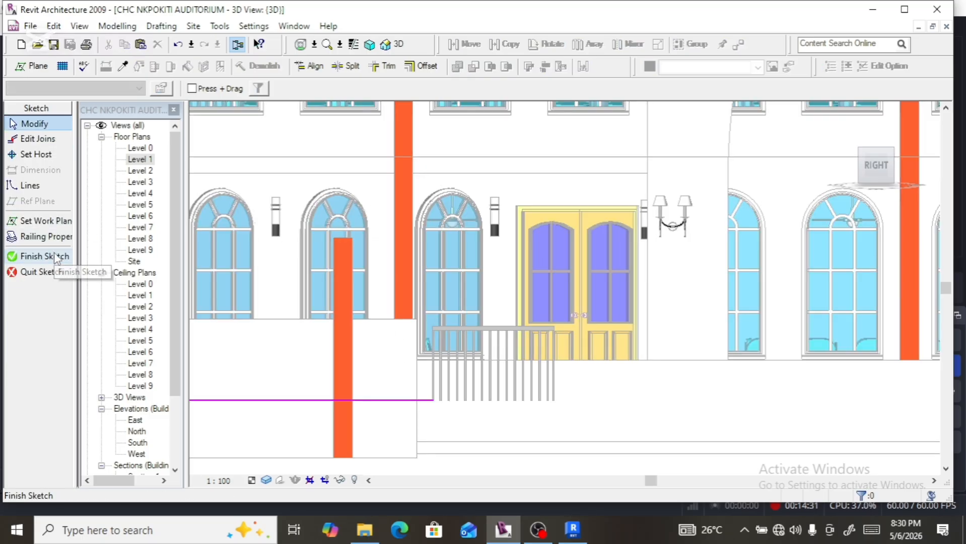
{"action": "left_click", "coordinate": [57, 258]}
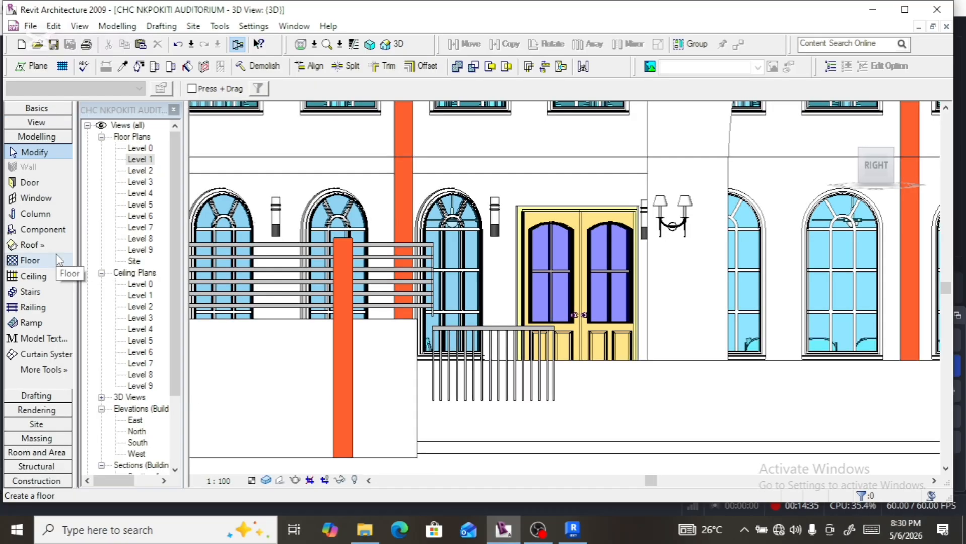
Set the End Post's top to Rail 1(4) in the fence railing type's baluster placement and apply the change.
{"action": "left_click", "coordinate": [379, 301]}
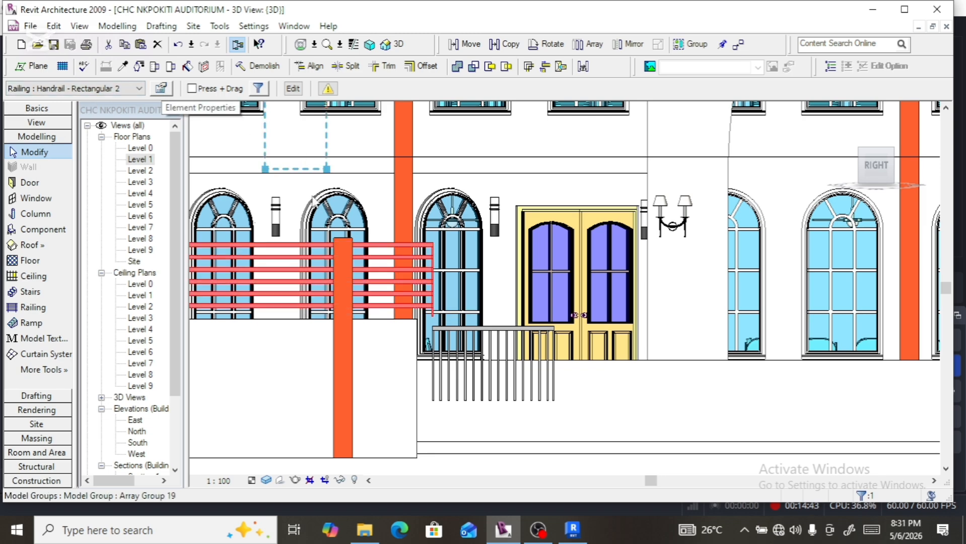
{"action": "left_click", "coordinate": [166, 89]}
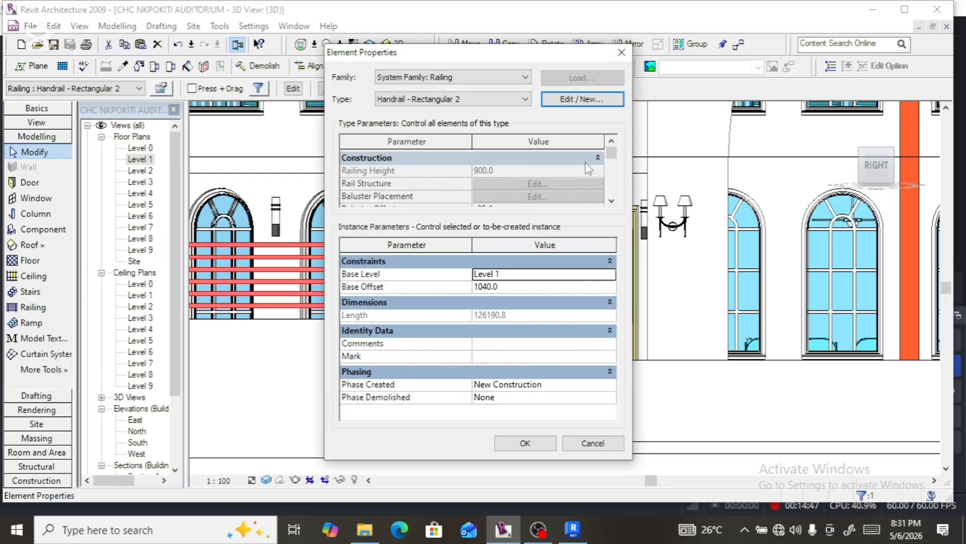
{"action": "left_click", "coordinate": [564, 98]}
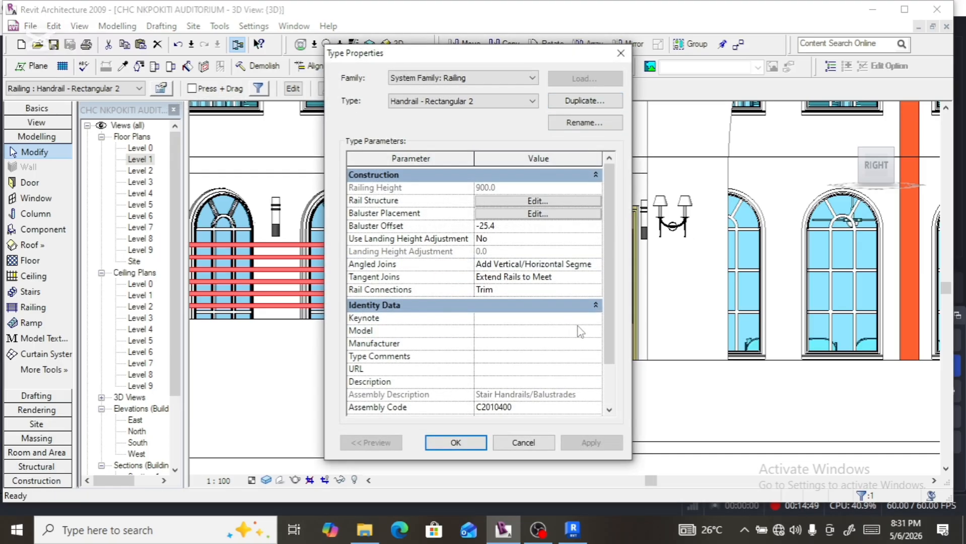
{"action": "left_click", "coordinate": [564, 213]}
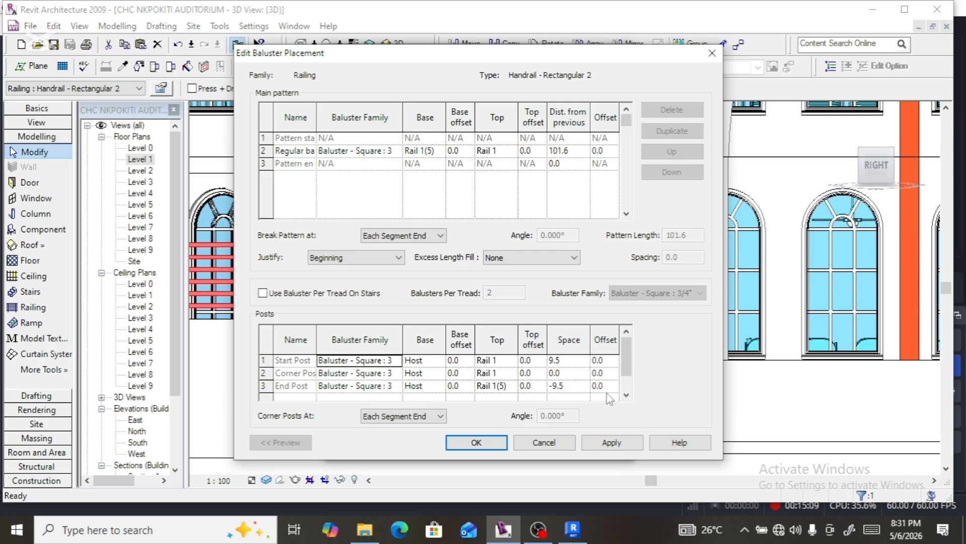
{"action": "left_click", "coordinate": [454, 385]}
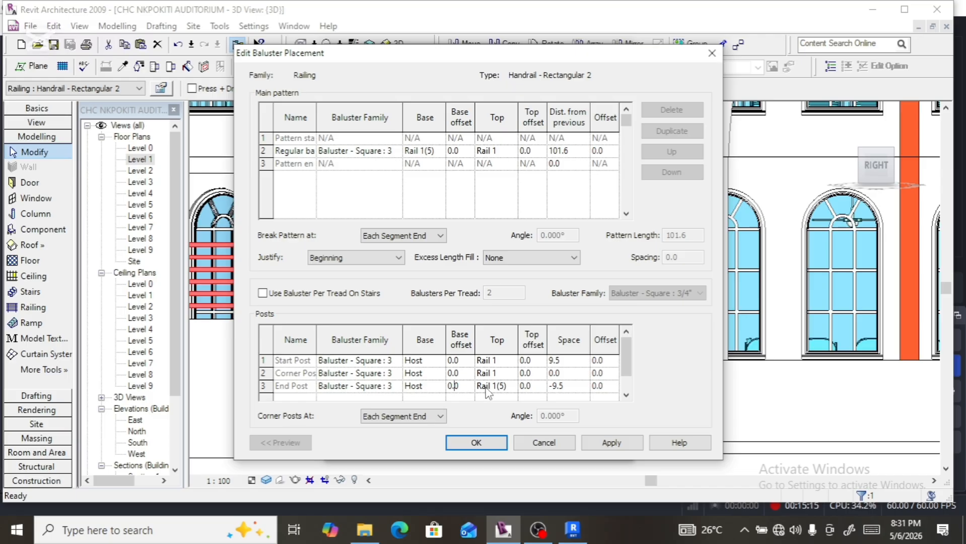
{"action": "left_click", "coordinate": [501, 385]}
{"action": "left_click", "coordinate": [511, 386]}
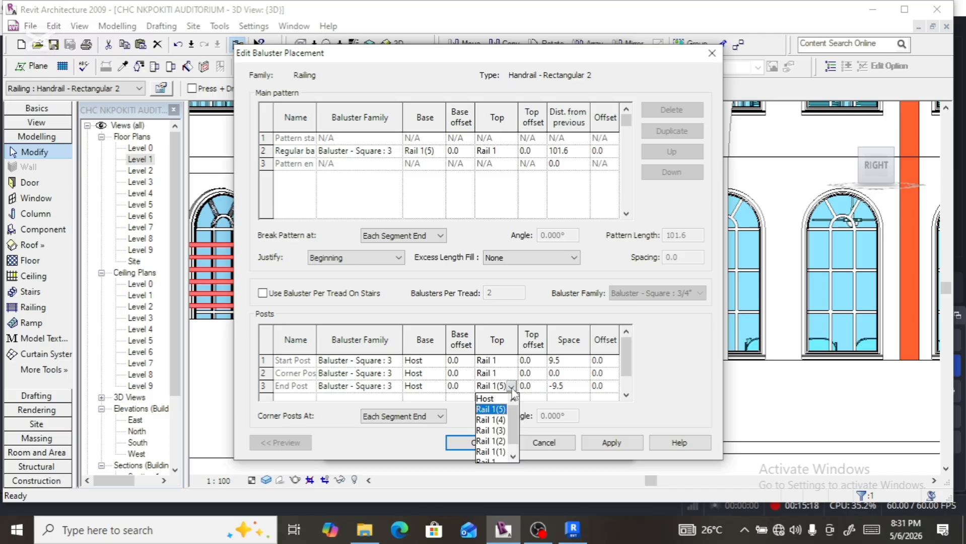
{"action": "left_click", "coordinate": [496, 420]}
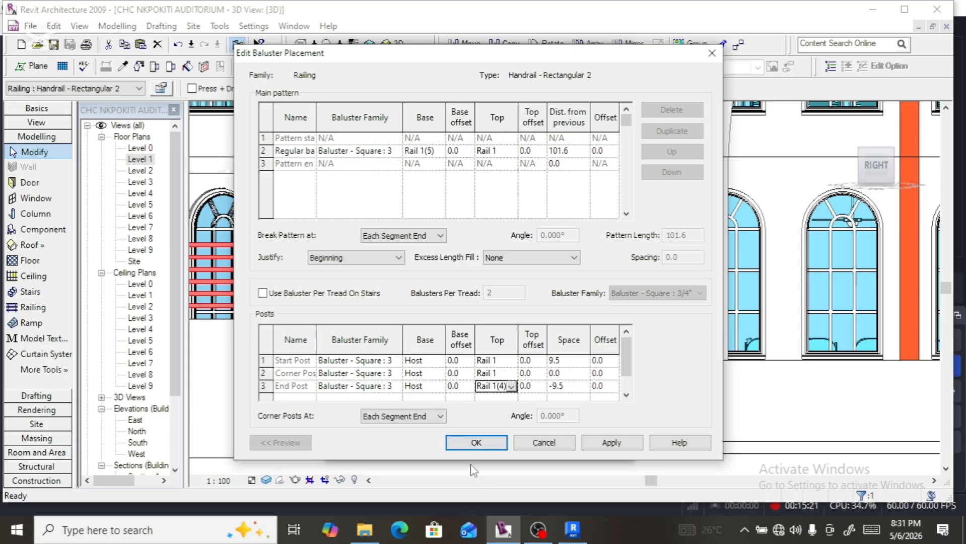
{"action": "left_click", "coordinate": [476, 444]}
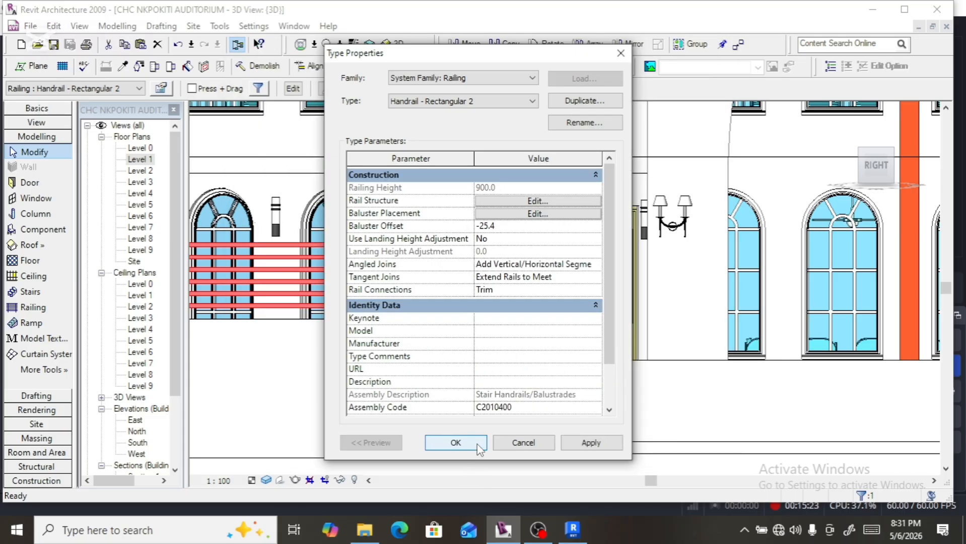
{"action": "left_click", "coordinate": [477, 444]}
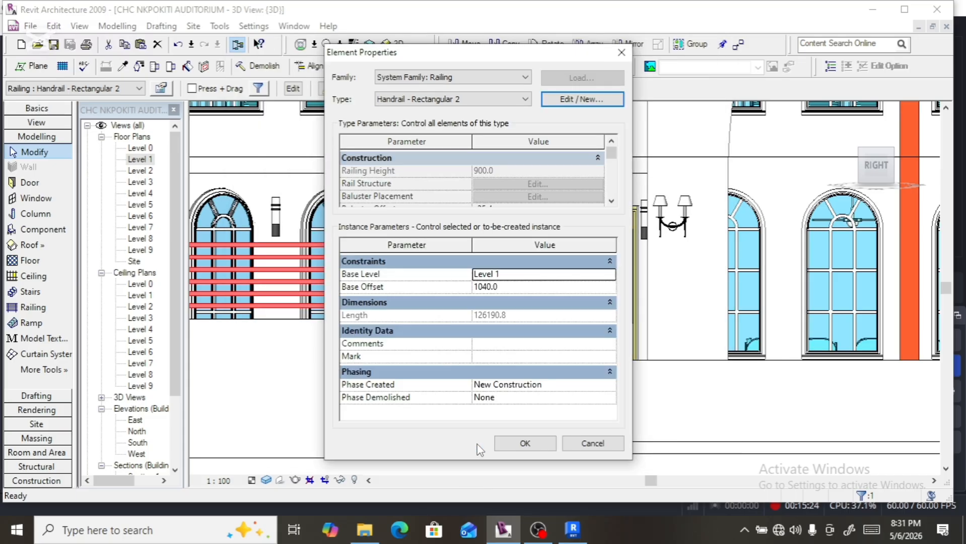
{"action": "left_click", "coordinate": [526, 444]}
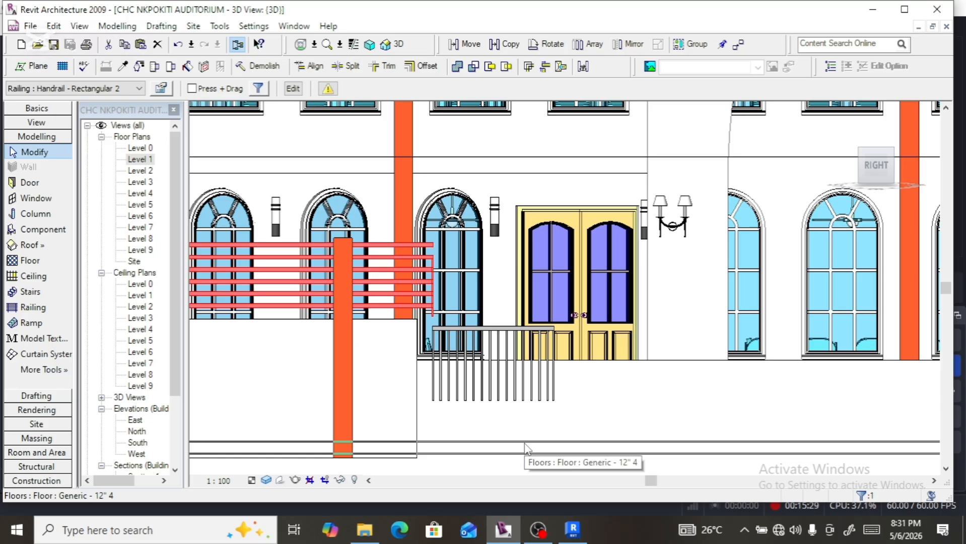
Set the End Post's top to Rail 1(5) in the fence railing type's baluster placement.
{"action": "left_click", "coordinate": [161, 89]}
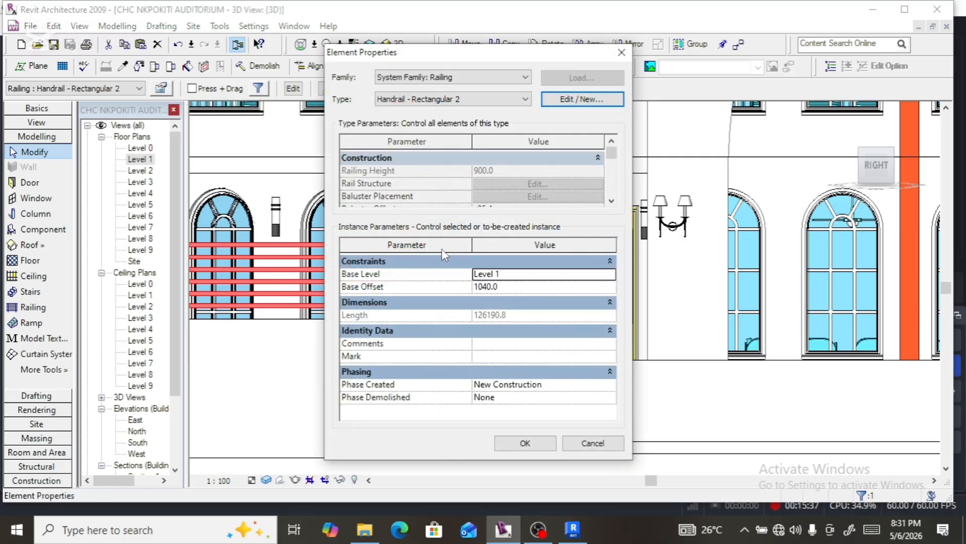
{"action": "left_click", "coordinate": [568, 100]}
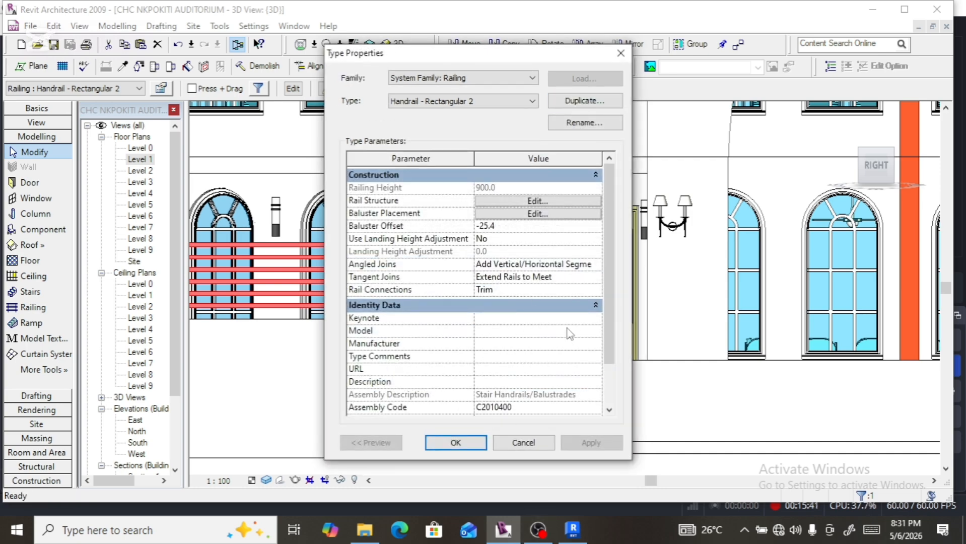
{"action": "left_click", "coordinate": [535, 216]}
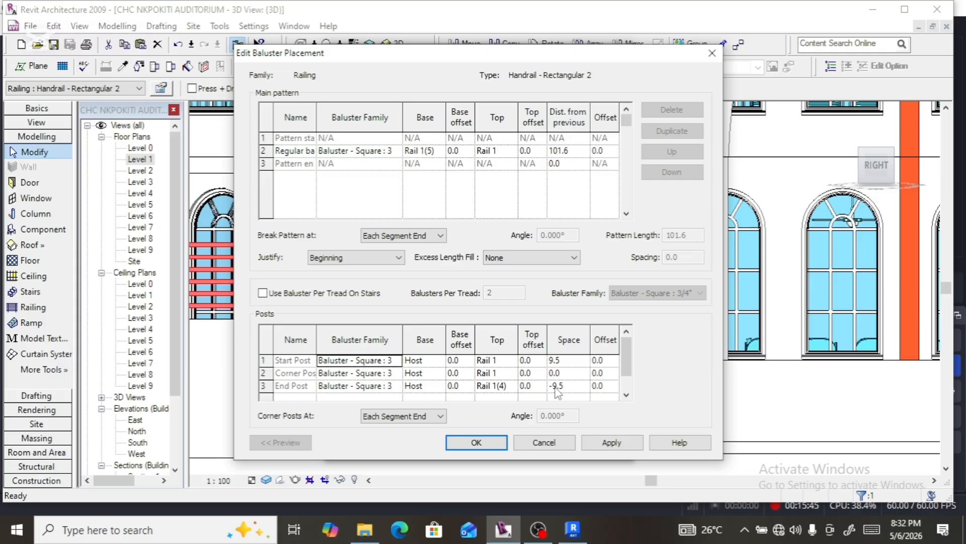
{"action": "left_click", "coordinate": [503, 387]}
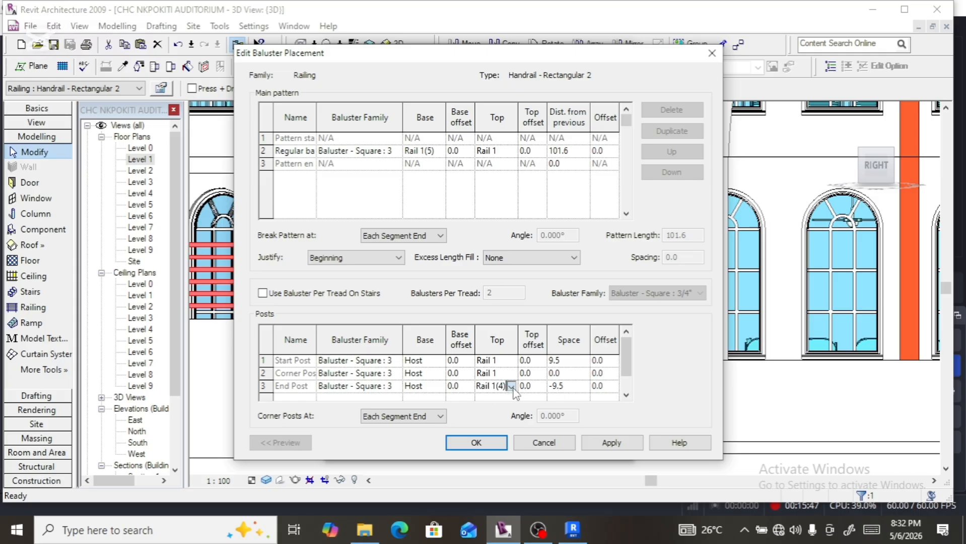
{"action": "left_click", "coordinate": [510, 387]}
{"action": "left_click", "coordinate": [502, 398]}
Set the End Post's base to Rail 1, apply the change and inspect the railing's end.
{"action": "left_click", "coordinate": [436, 386]}
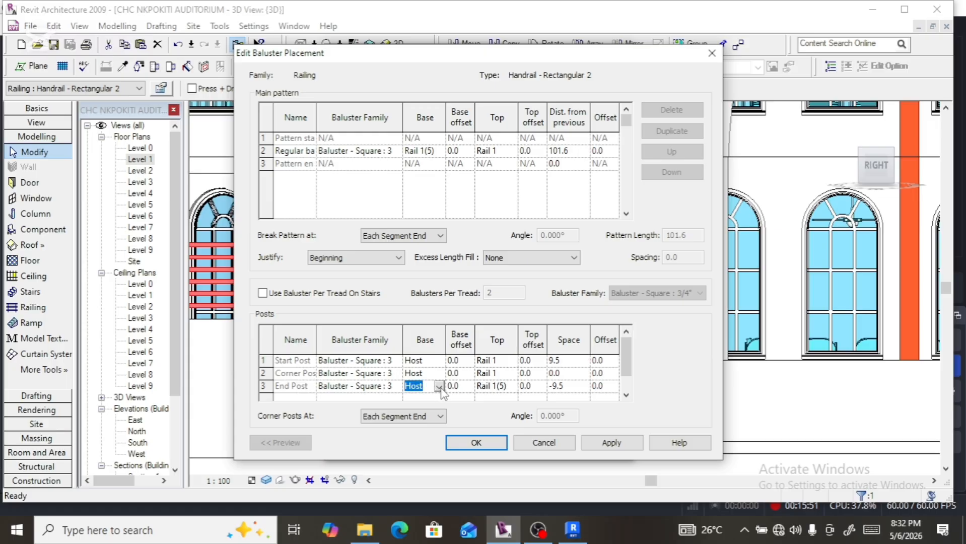
{"action": "left_click", "coordinate": [438, 387]}
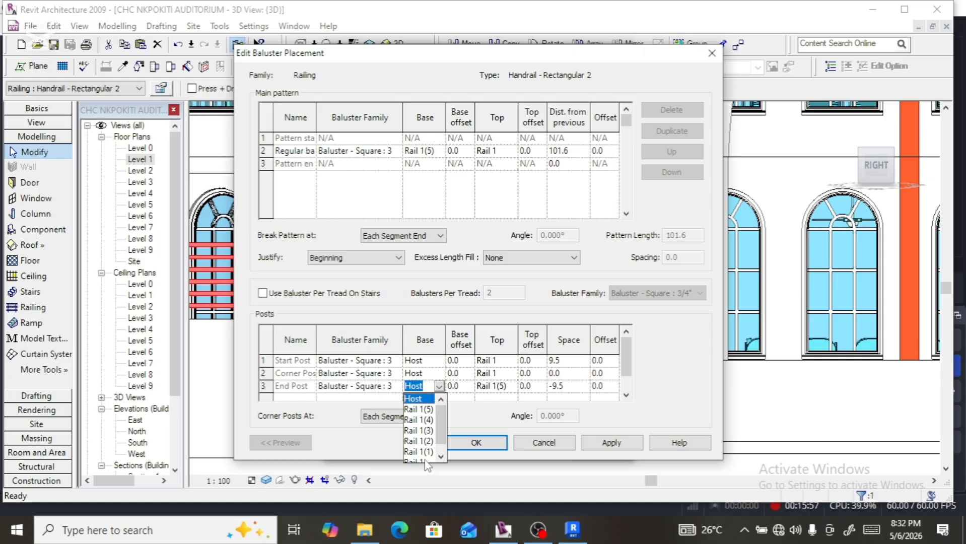
{"action": "left_click", "coordinate": [425, 409]}
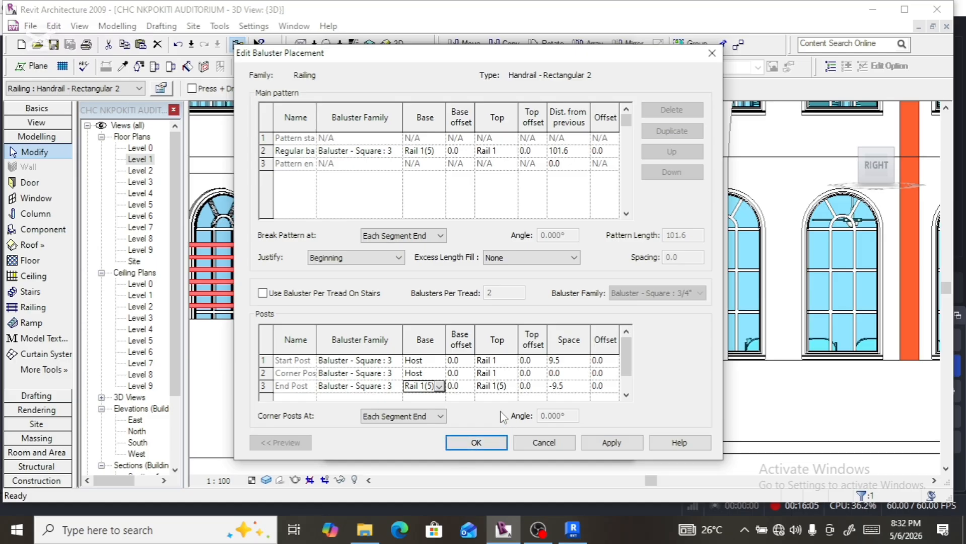
{"action": "left_click", "coordinate": [439, 387]}
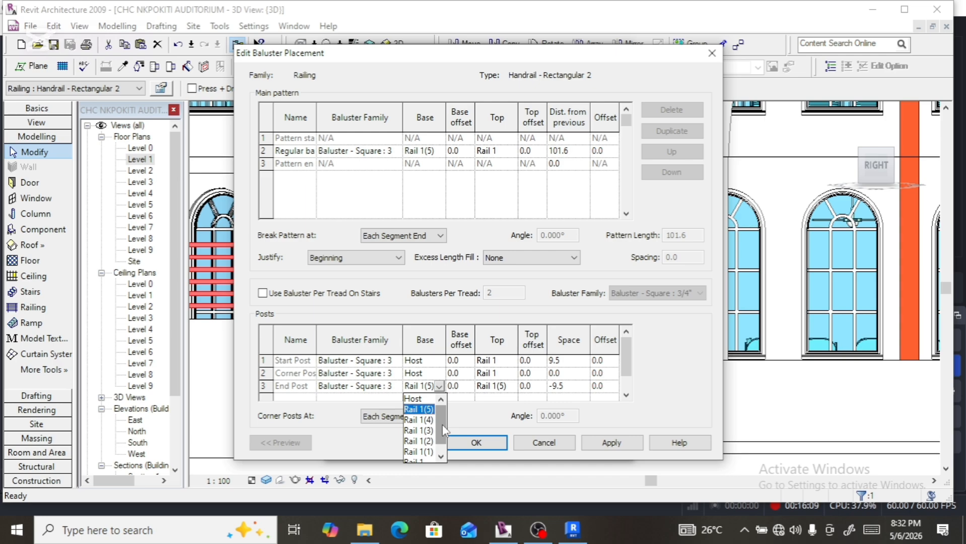
{"action": "left_click_drag", "start_coordinate": [442, 425], "coordinate": [442, 443]}
{"action": "left_click", "coordinate": [423, 452]}
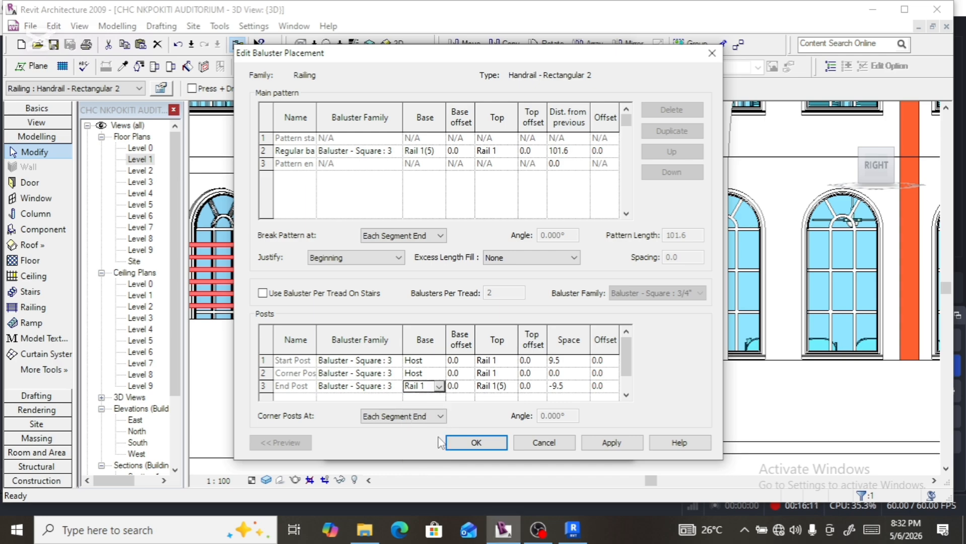
{"action": "left_click", "coordinate": [476, 442]}
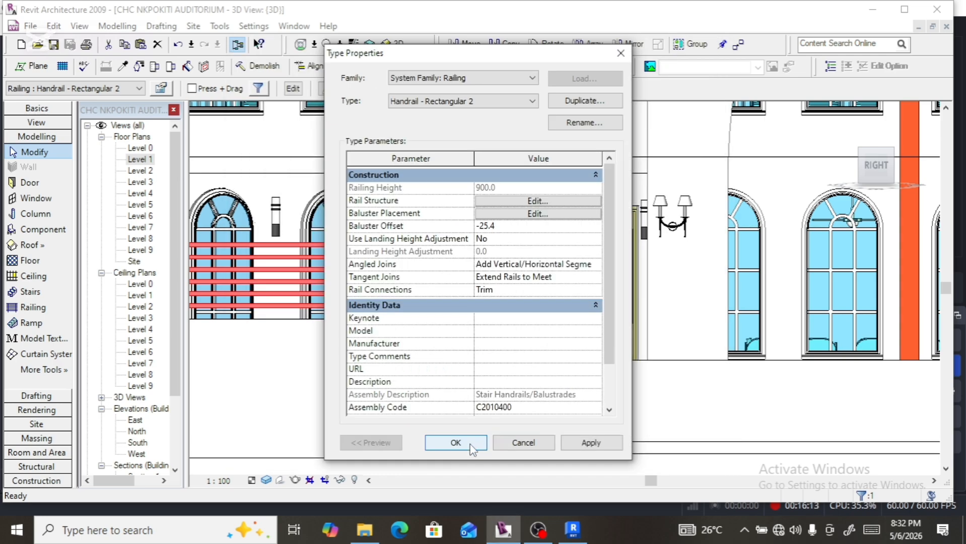
{"action": "left_click", "coordinate": [470, 445]}
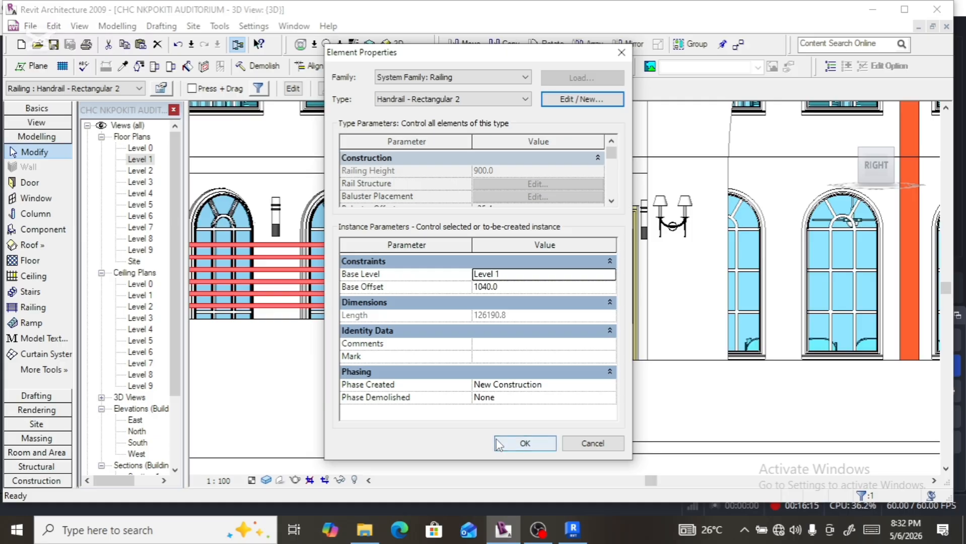
{"action": "left_click", "coordinate": [504, 444]}
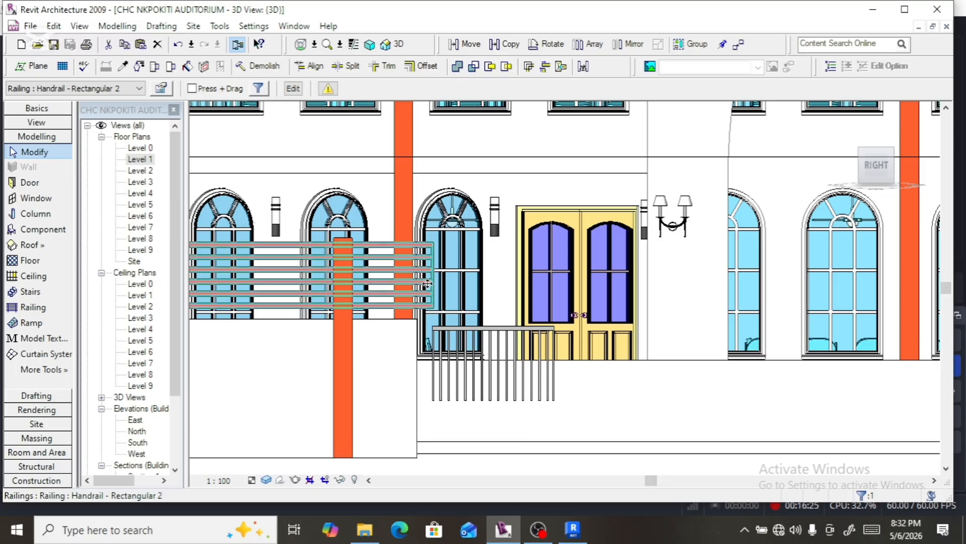
{"action": "scroll", "coordinate": [425, 310], "scroll_direction": "up", "scroll_amount": 2}
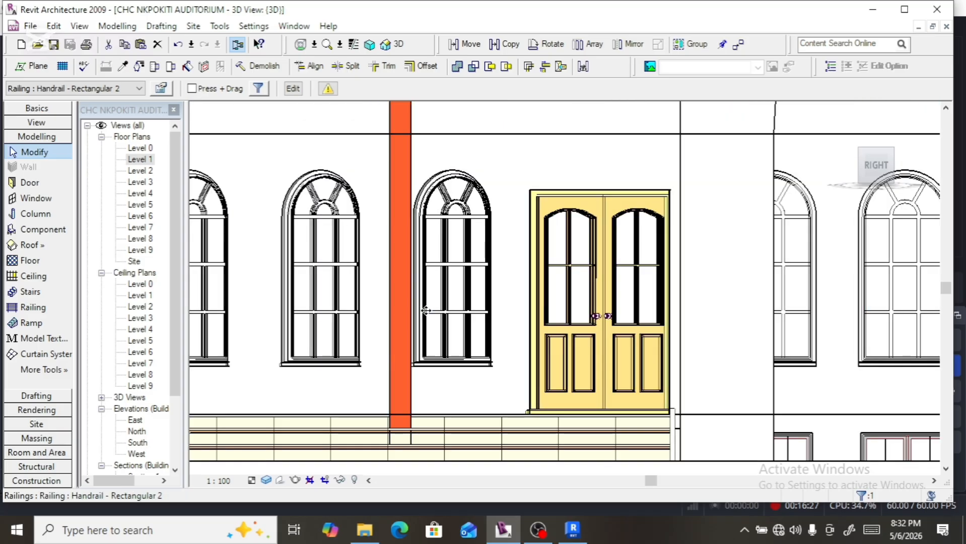
{"action": "scroll", "coordinate": [426, 311], "scroll_direction": "up", "scroll_amount": 1}
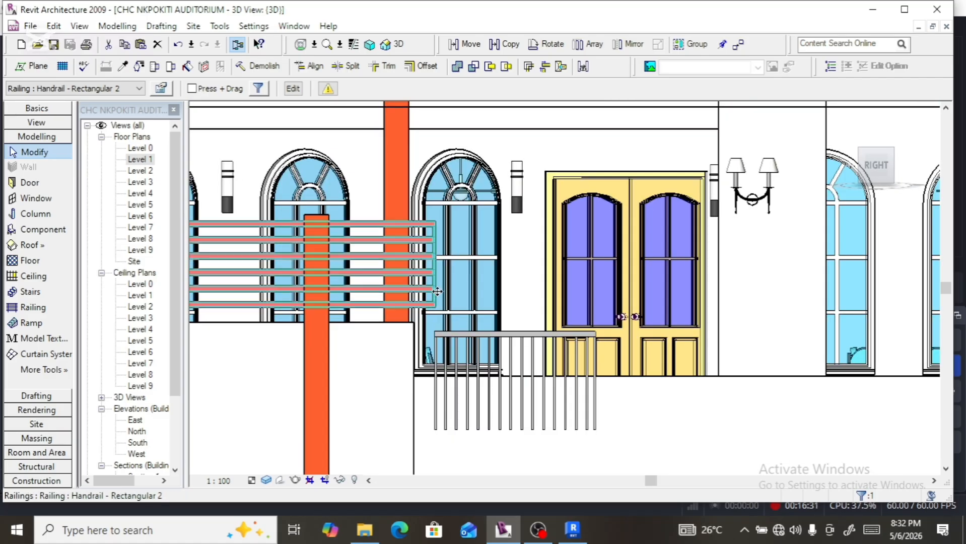
Set the End Post's base to Rail 1(2) in the fence railing type's baluster placement.
{"action": "left_click", "coordinate": [161, 89]}
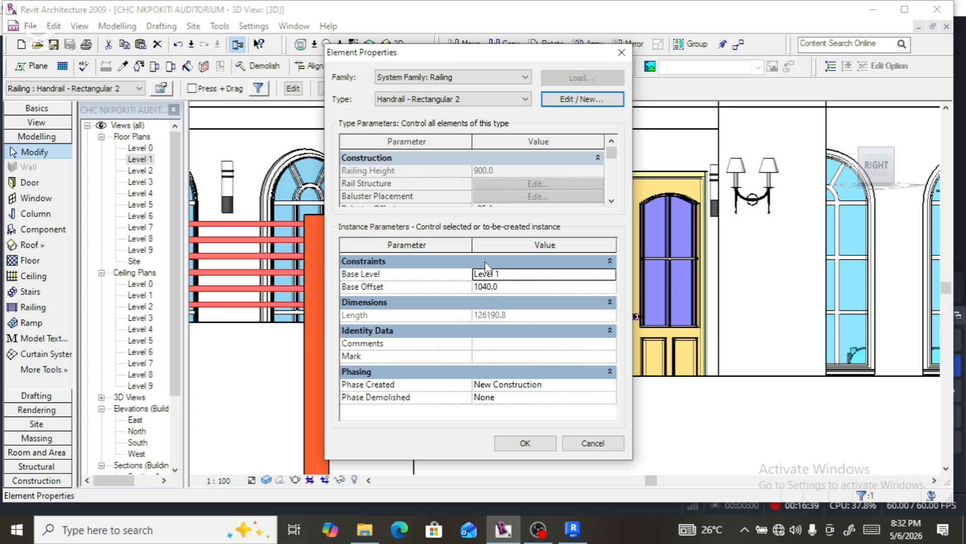
{"action": "left_click", "coordinate": [581, 99]}
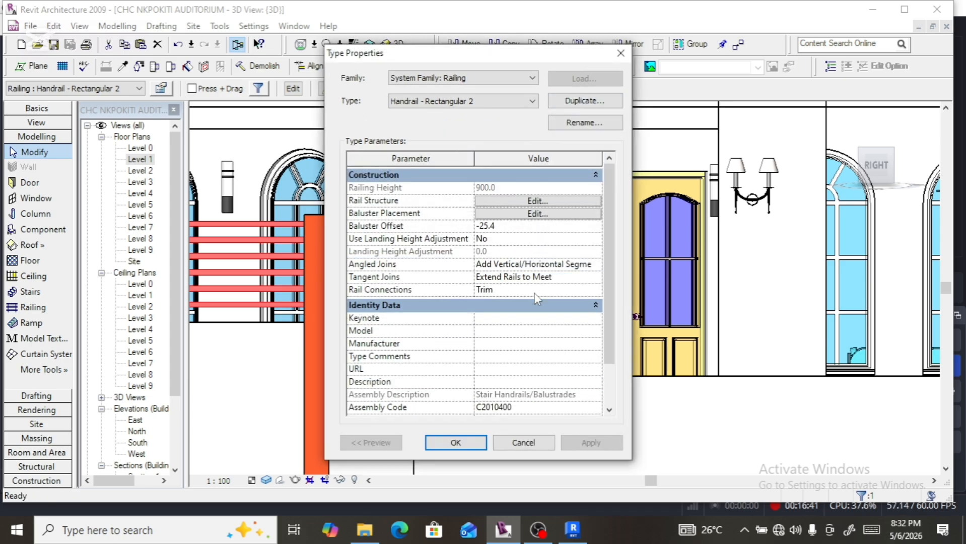
{"action": "left_click", "coordinate": [547, 213]}
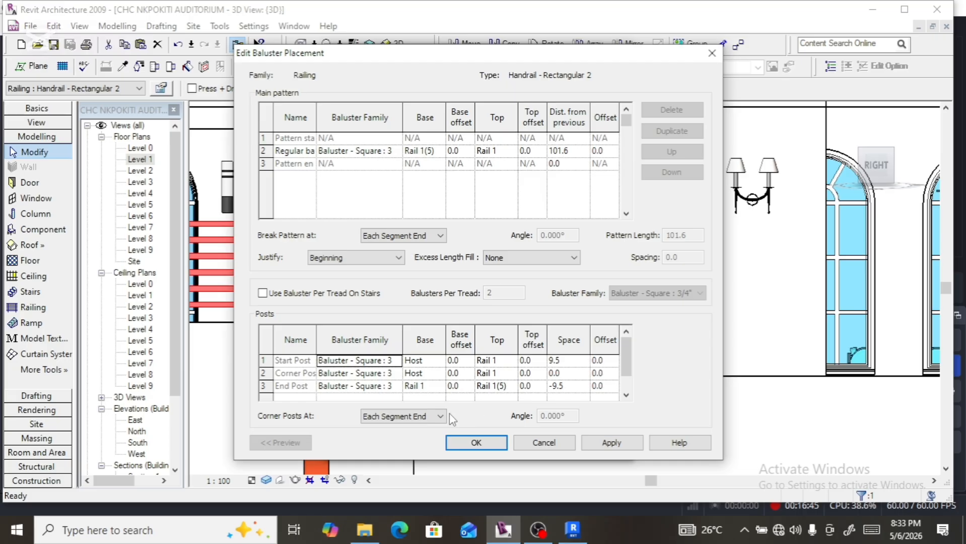
{"action": "left_click", "coordinate": [430, 387]}
{"action": "left_click", "coordinate": [438, 386]}
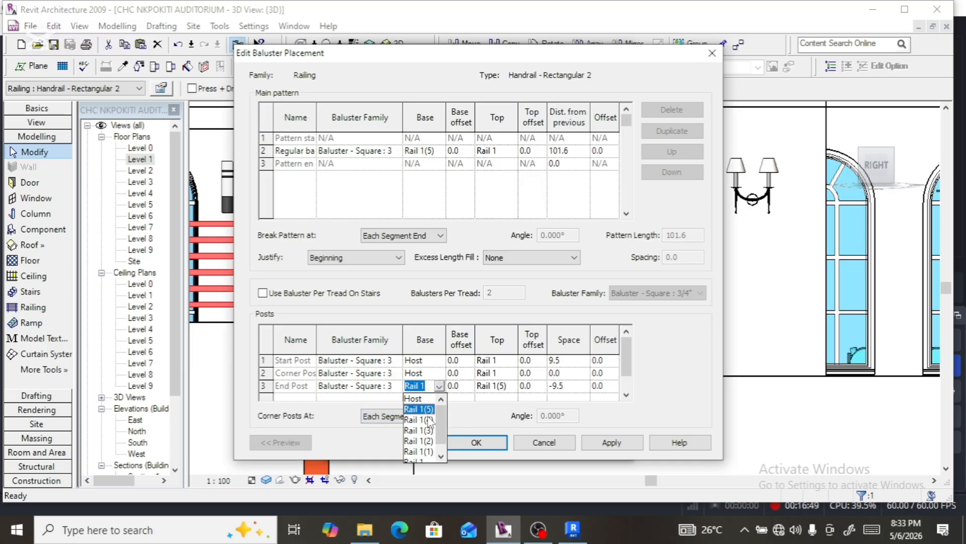
{"action": "left_click", "coordinate": [428, 442]}
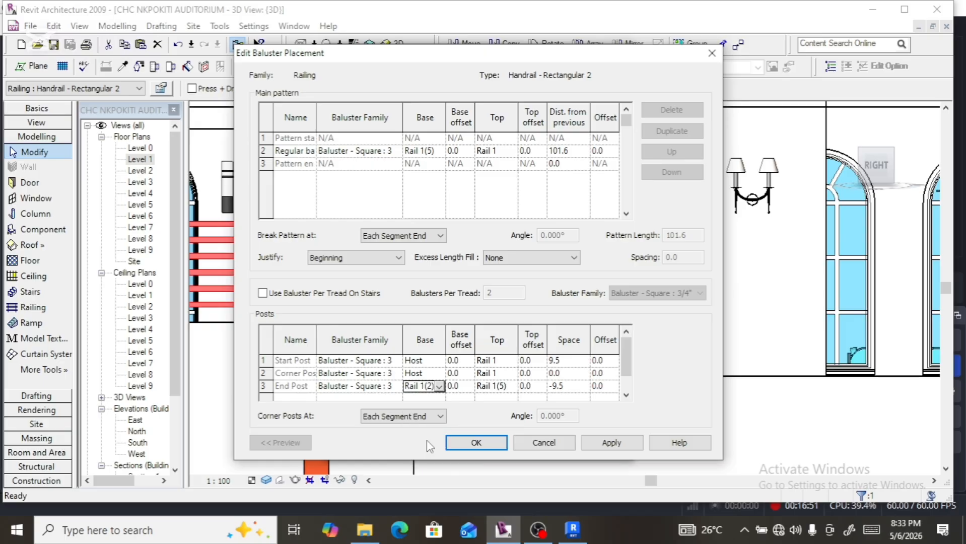
Set the End Post's top to Rail 1(4) and apply the baluster placement change to the railing.
{"action": "left_click", "coordinate": [500, 388]}
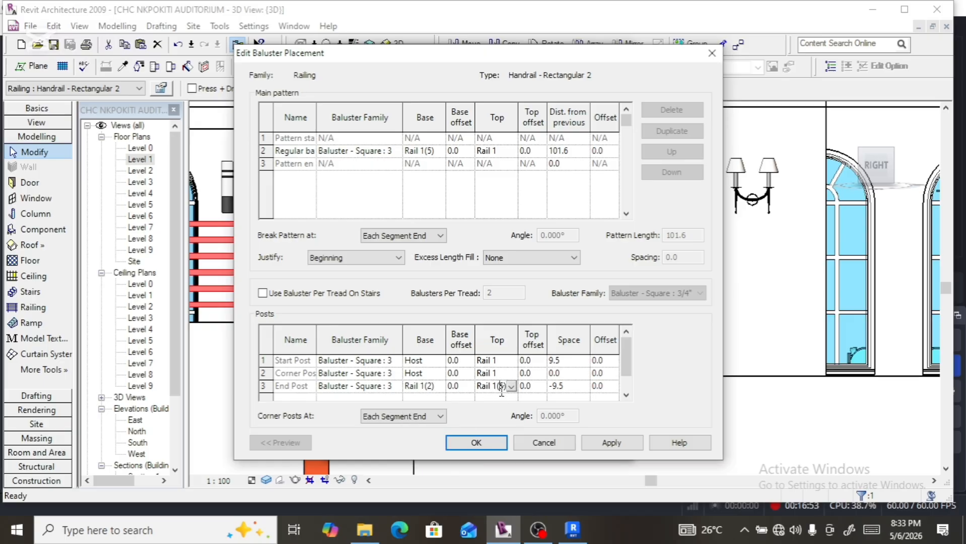
{"action": "left_click", "coordinate": [511, 386]}
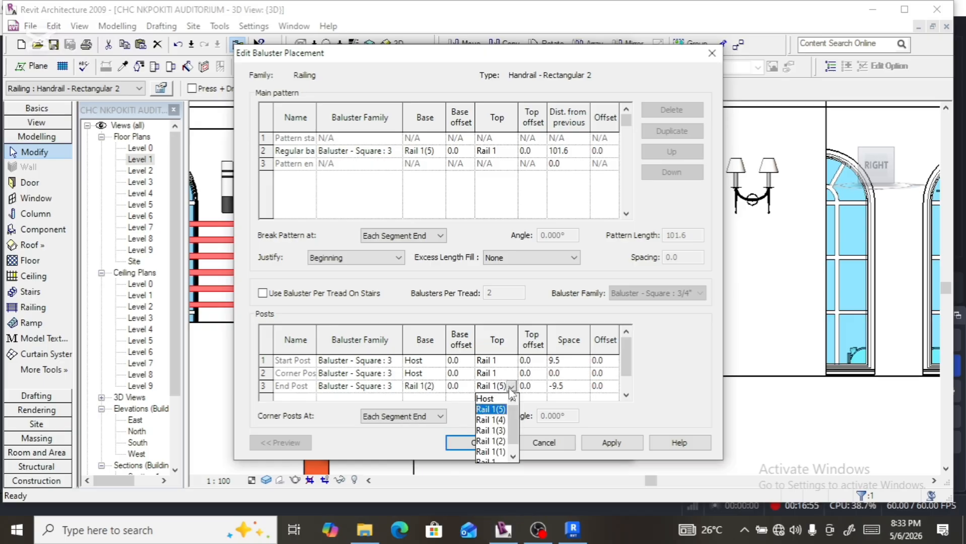
{"action": "left_click", "coordinate": [490, 420]}
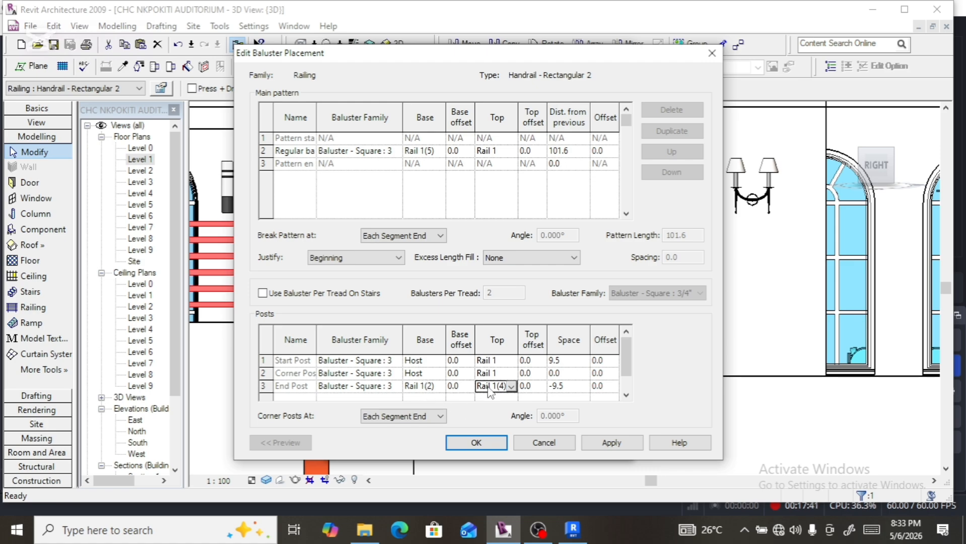
{"action": "left_click", "coordinate": [484, 447]}
{"action": "left_click", "coordinate": [458, 443]}
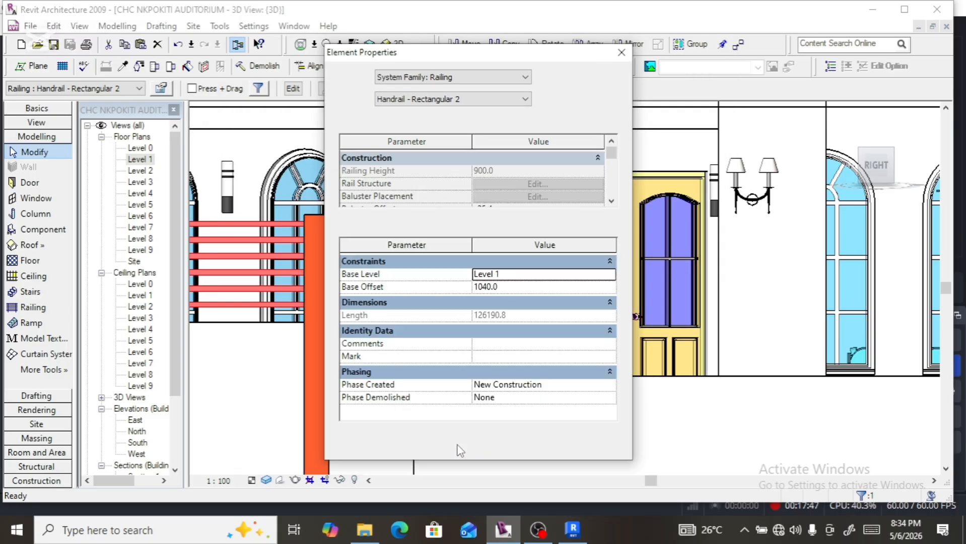
{"action": "left_click", "coordinate": [517, 445]}
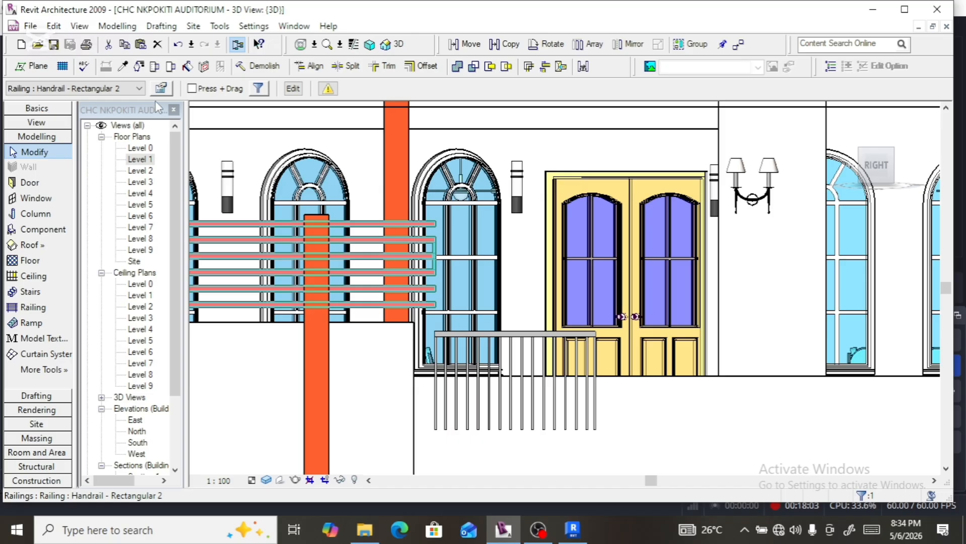
Set the End Post's base to Rail 1(1) in the railing type's baluster placement and apply the change.
{"action": "left_click", "coordinate": [160, 89]}
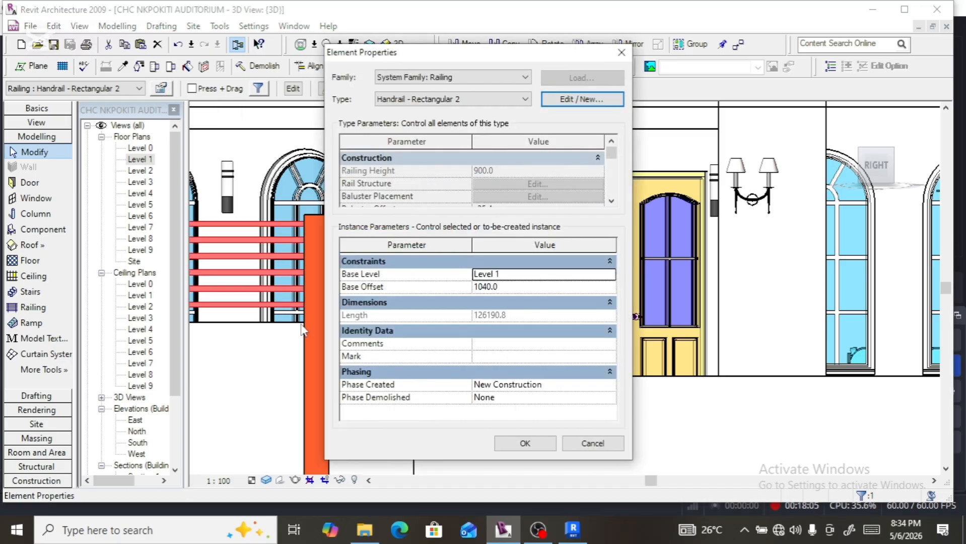
{"action": "left_click", "coordinate": [569, 99]}
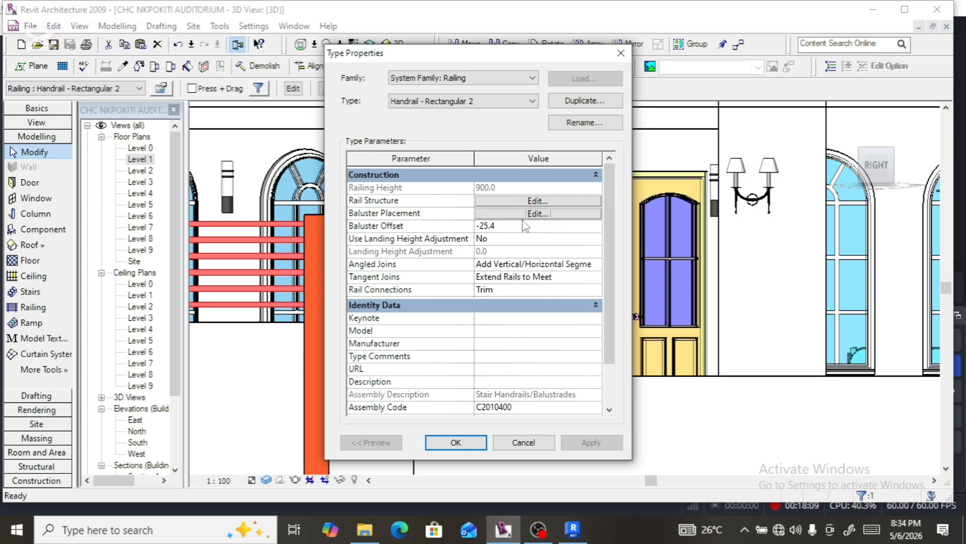
{"action": "left_click", "coordinate": [521, 215]}
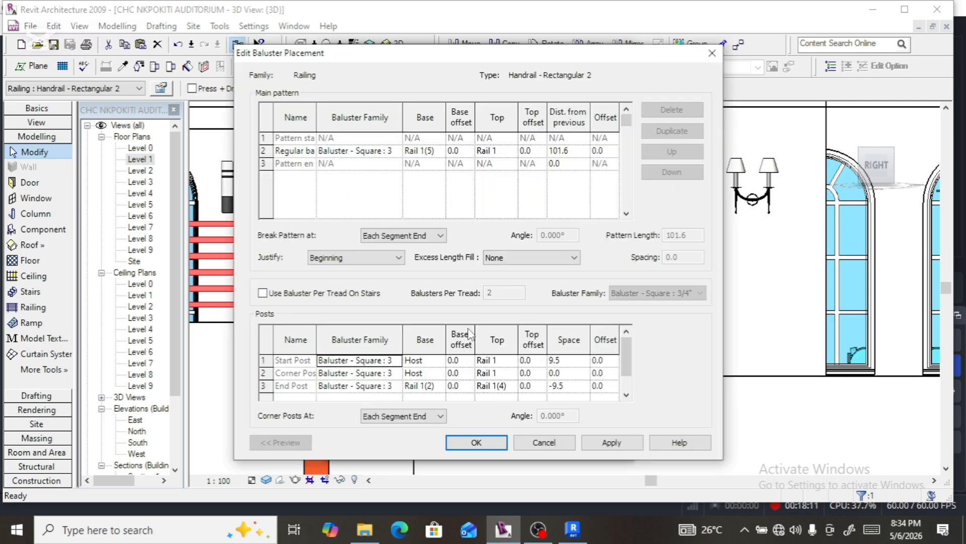
{"action": "left_click", "coordinate": [436, 386]}
{"action": "left_click", "coordinate": [438, 386]}
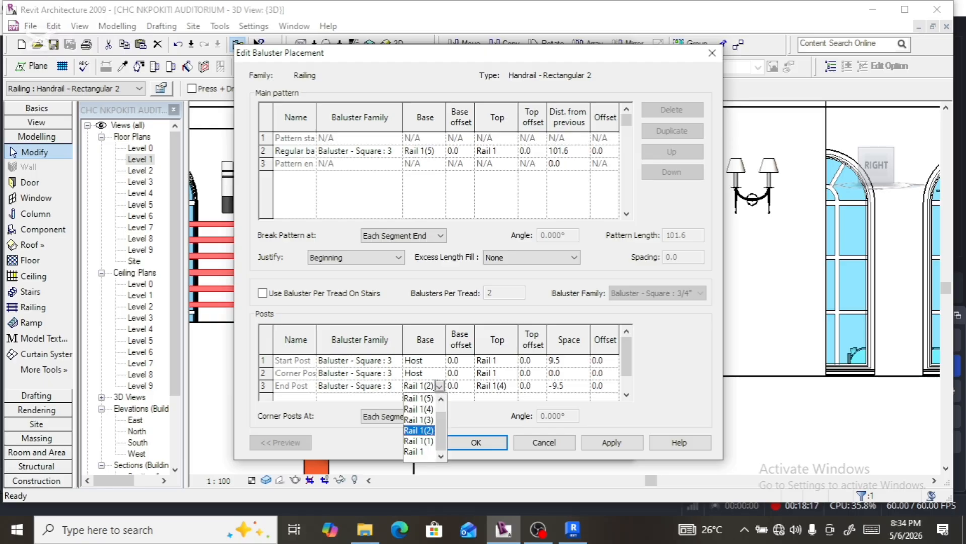
{"action": "left_click", "coordinate": [424, 441]}
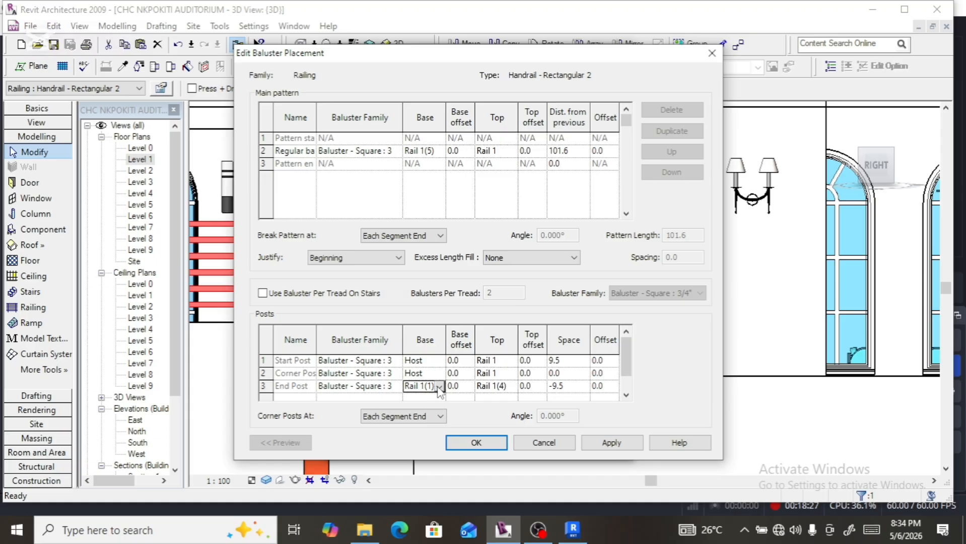
{"action": "left_click", "coordinate": [439, 386]}
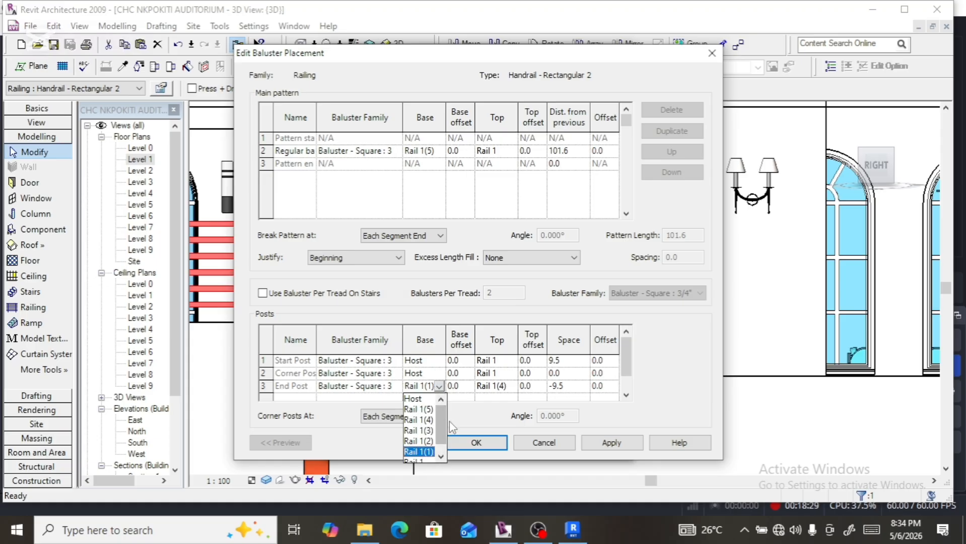
{"action": "left_click_drag", "start_coordinate": [442, 424], "coordinate": [441, 446]}
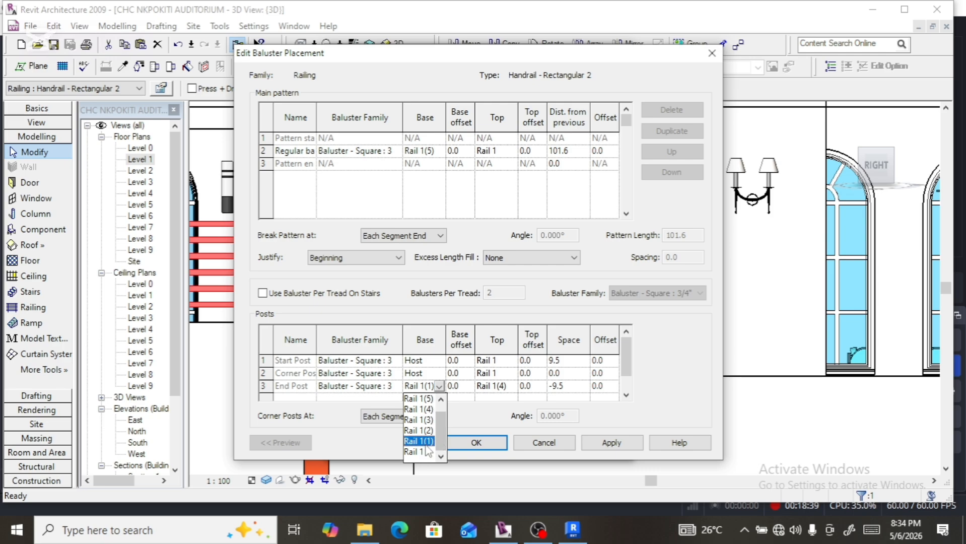
{"action": "left_click", "coordinate": [427, 447]}
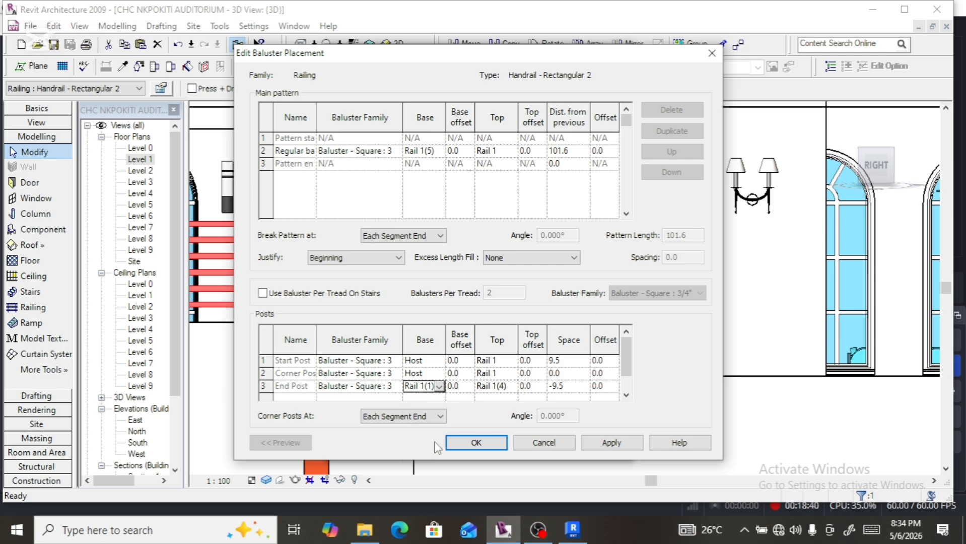
{"action": "left_click", "coordinate": [488, 443]}
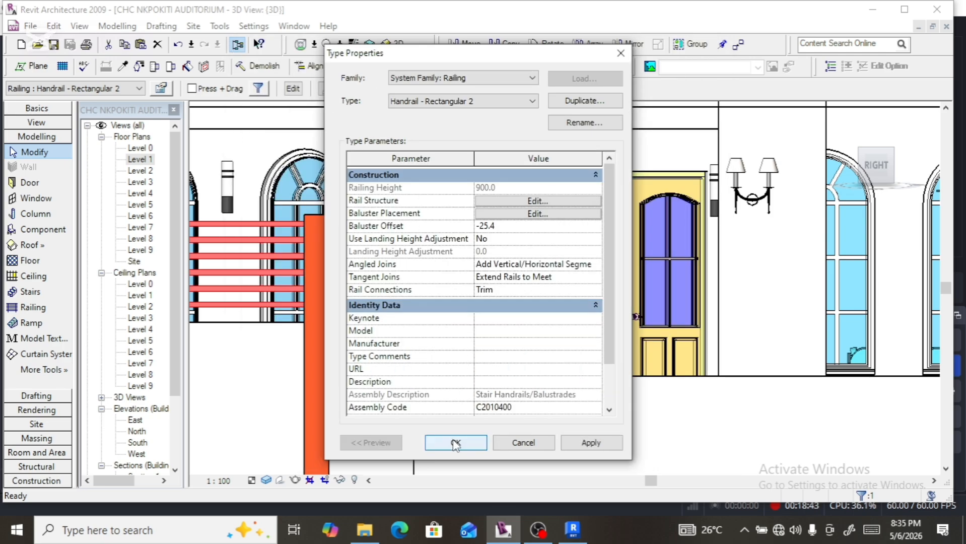
{"action": "left_click", "coordinate": [455, 443]}
{"action": "left_click", "coordinate": [512, 441]}
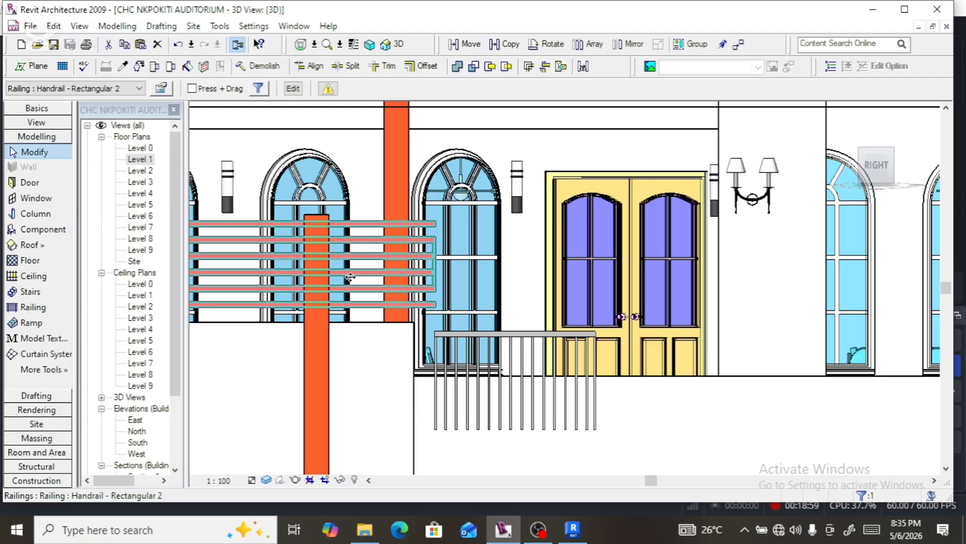
Set the End Post's base to Rail 1 and its top to Rail 1(5) in the railing type's baluster placement.
{"action": "left_click", "coordinate": [161, 89]}
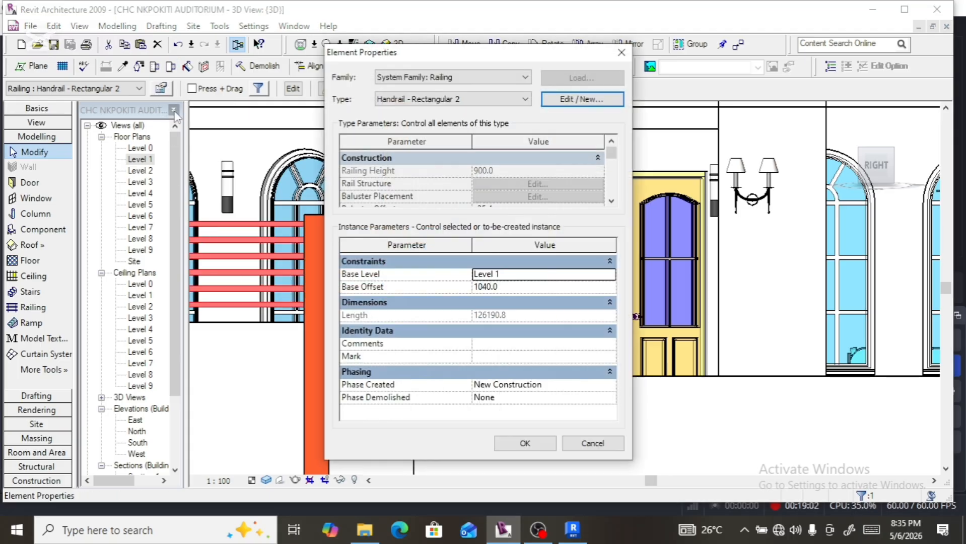
{"action": "left_click", "coordinate": [551, 100]}
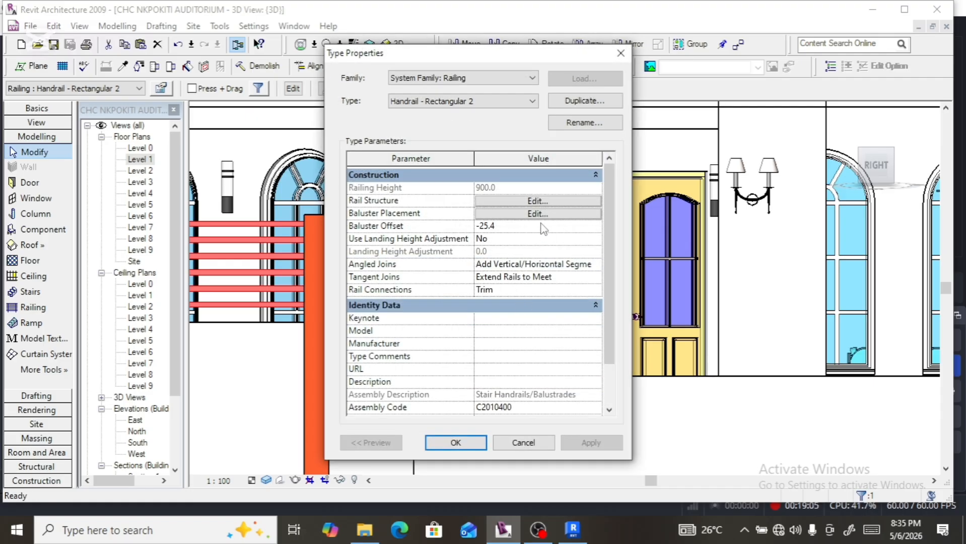
{"action": "left_click", "coordinate": [538, 214]}
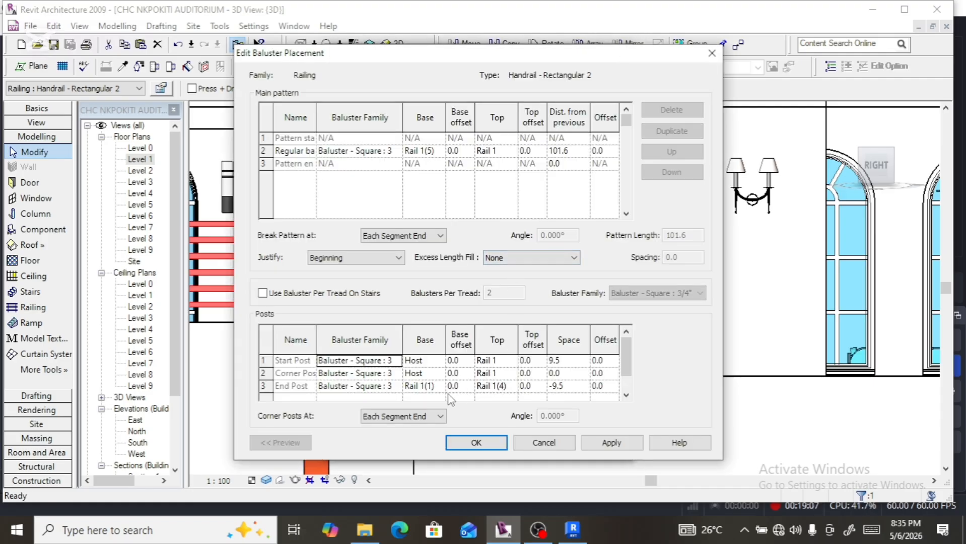
{"action": "left_click", "coordinate": [431, 386]}
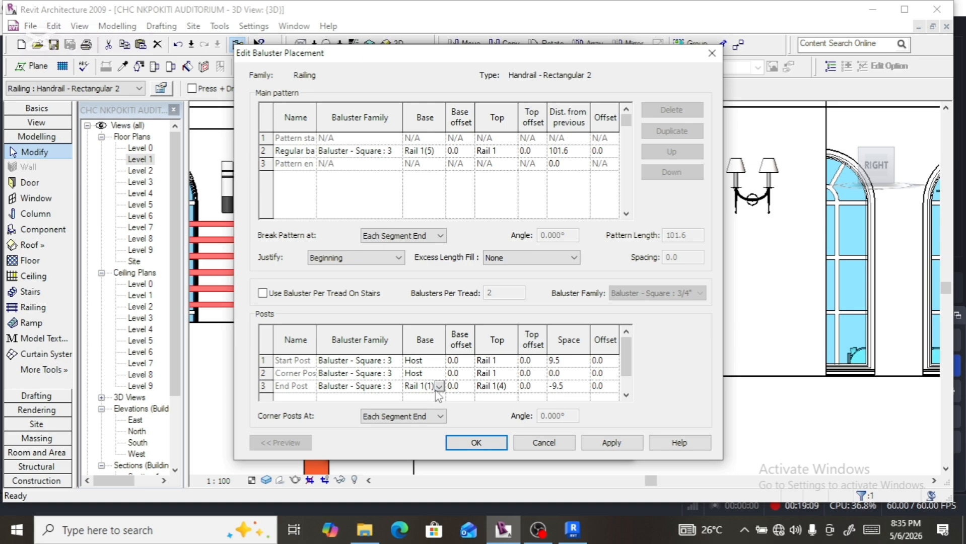
{"action": "left_click", "coordinate": [439, 386]}
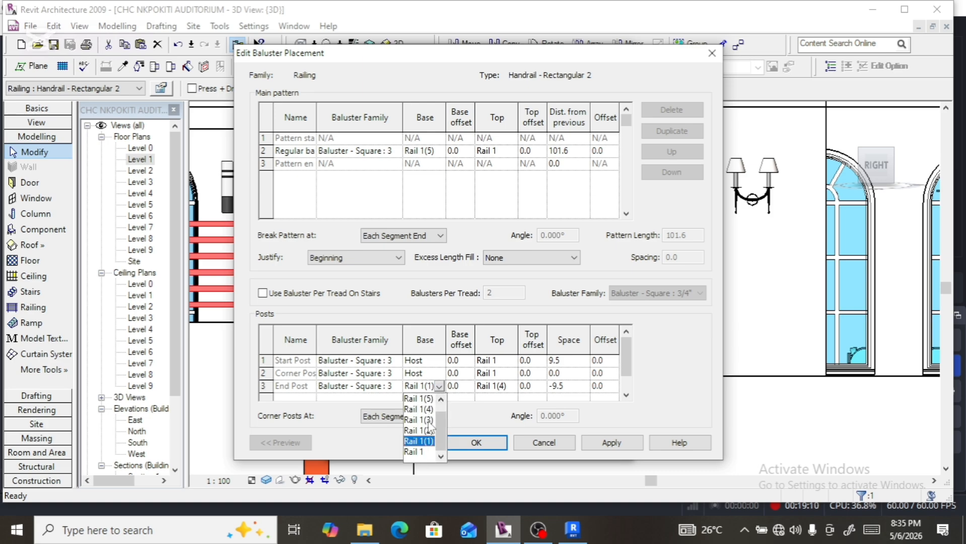
{"action": "left_click", "coordinate": [413, 452]}
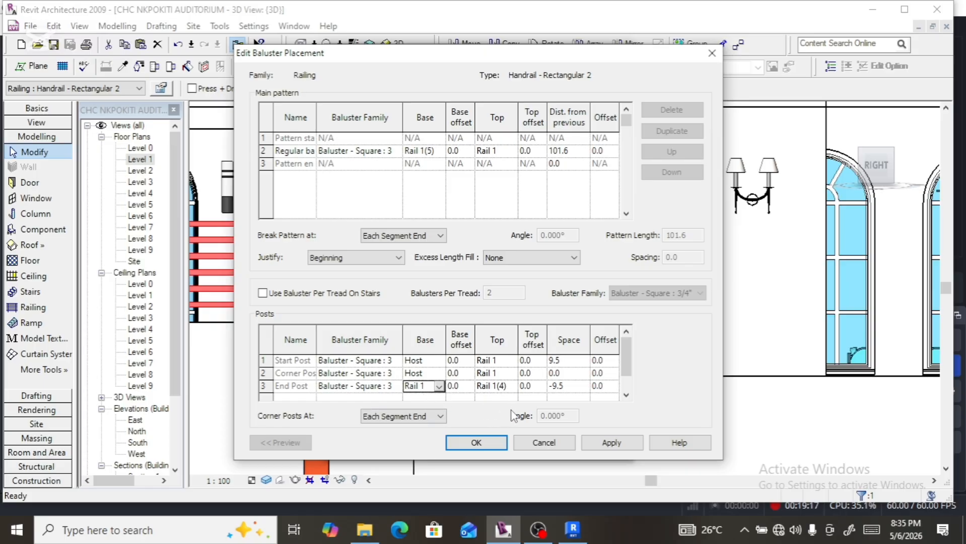
{"action": "left_click", "coordinate": [512, 387]}
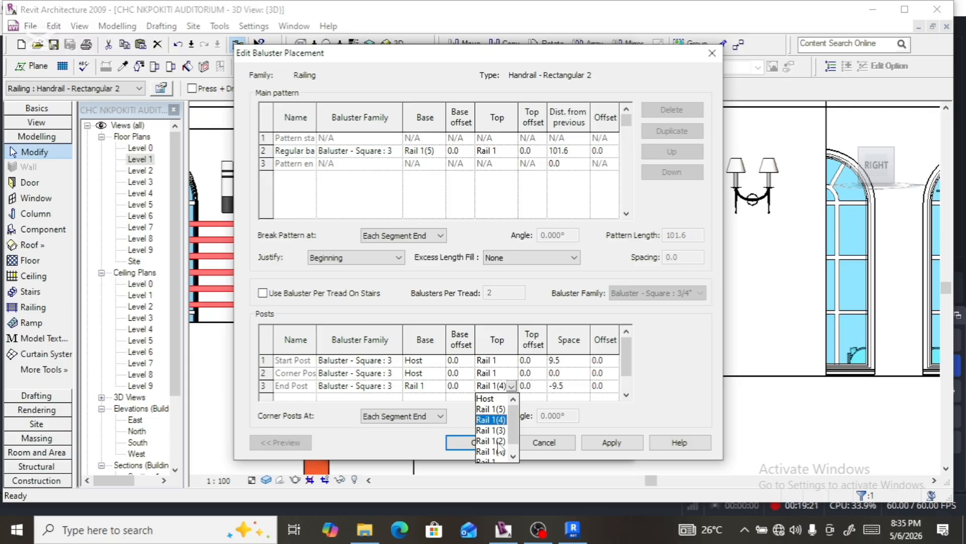
{"action": "left_click", "coordinate": [502, 410]}
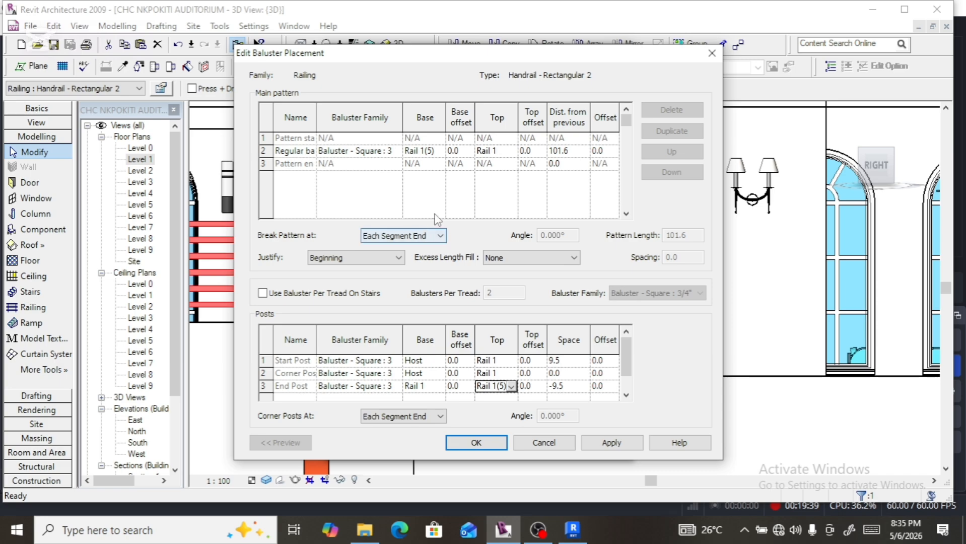
Set the regular baluster's base to Rail 1 and its top to Rail 1(5) in the main pattern.
{"action": "left_click", "coordinate": [436, 155]}
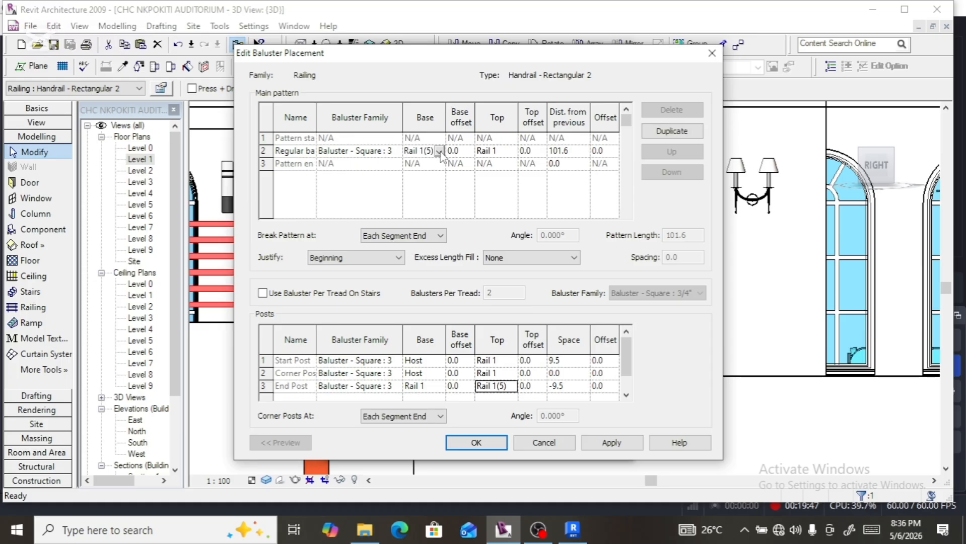
{"action": "left_click", "coordinate": [439, 151]}
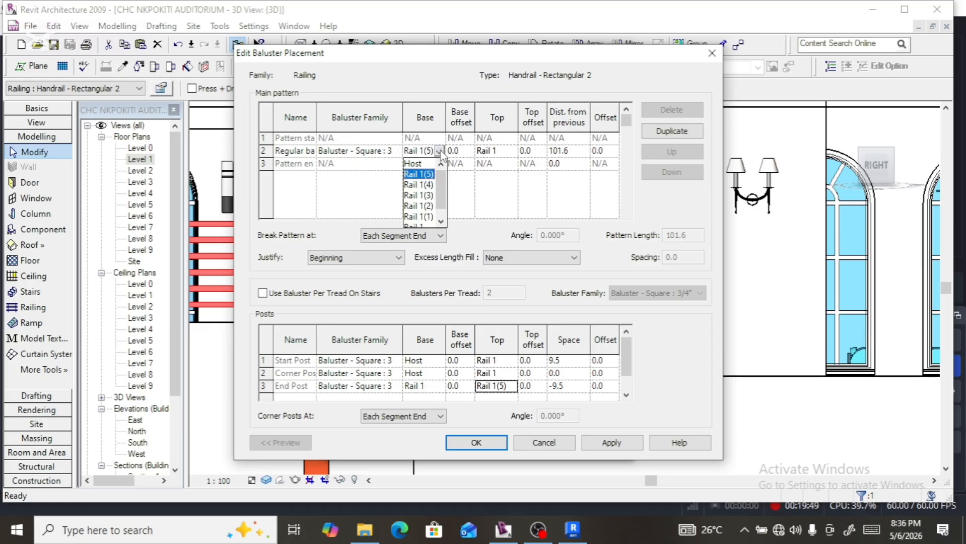
{"action": "left_click_drag", "start_coordinate": [441, 202], "coordinate": [441, 216]}
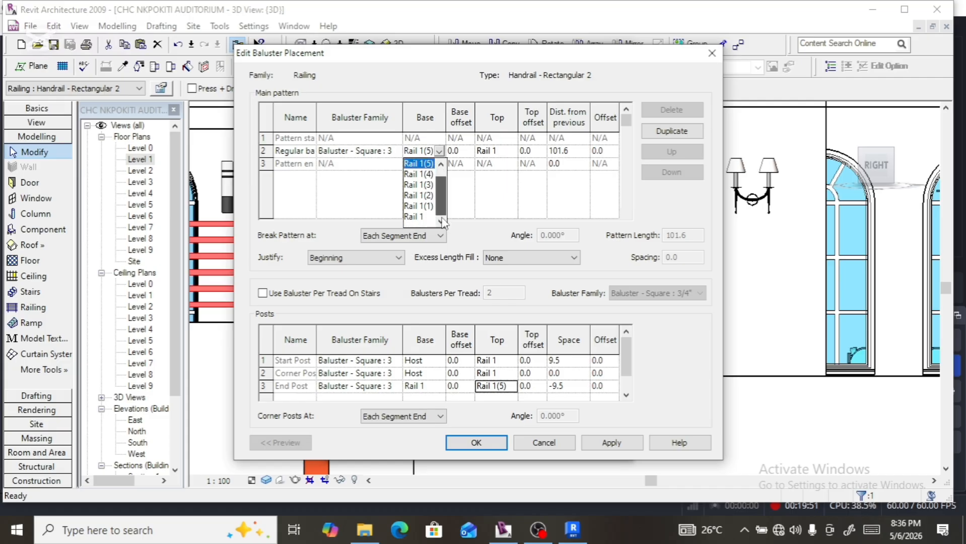
{"action": "left_click", "coordinate": [430, 219]}
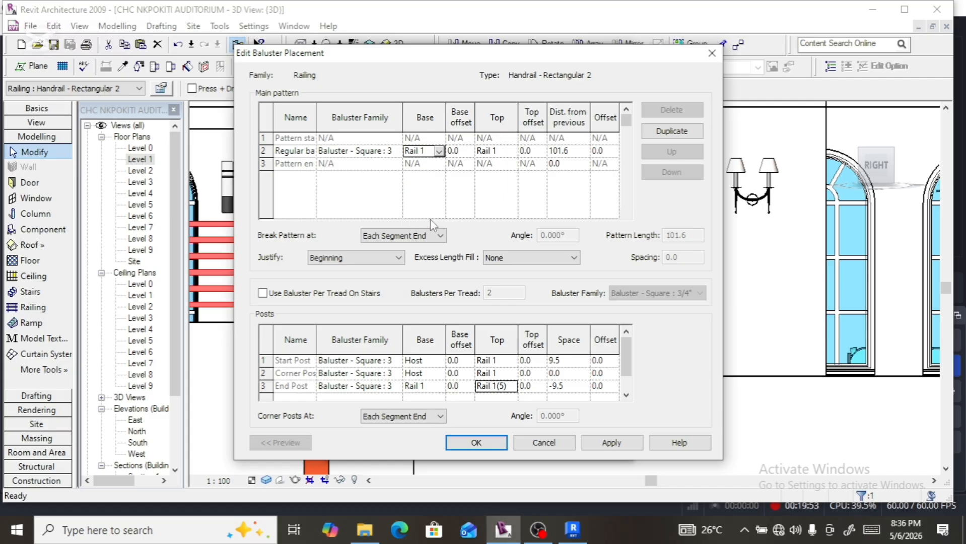
{"action": "left_click", "coordinate": [504, 154]}
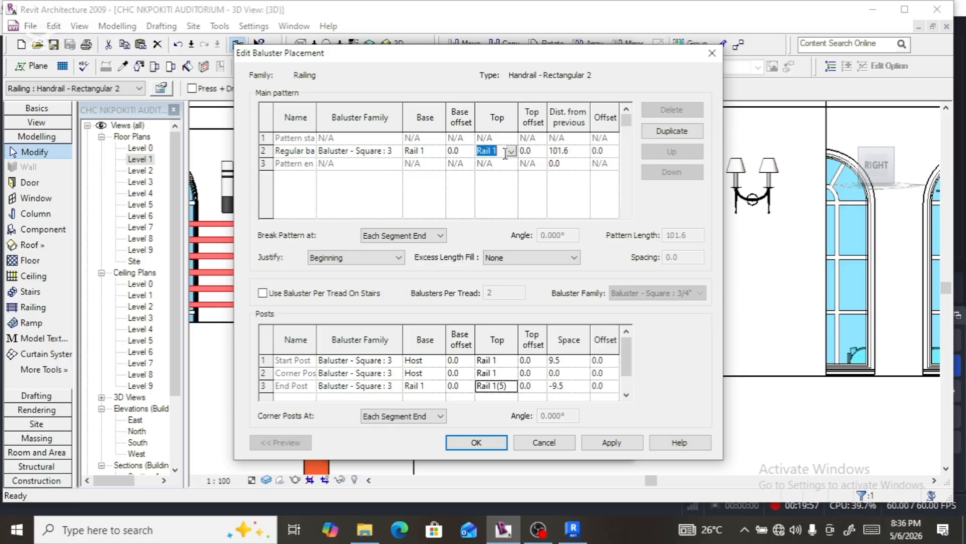
{"action": "left_click", "coordinate": [511, 151]}
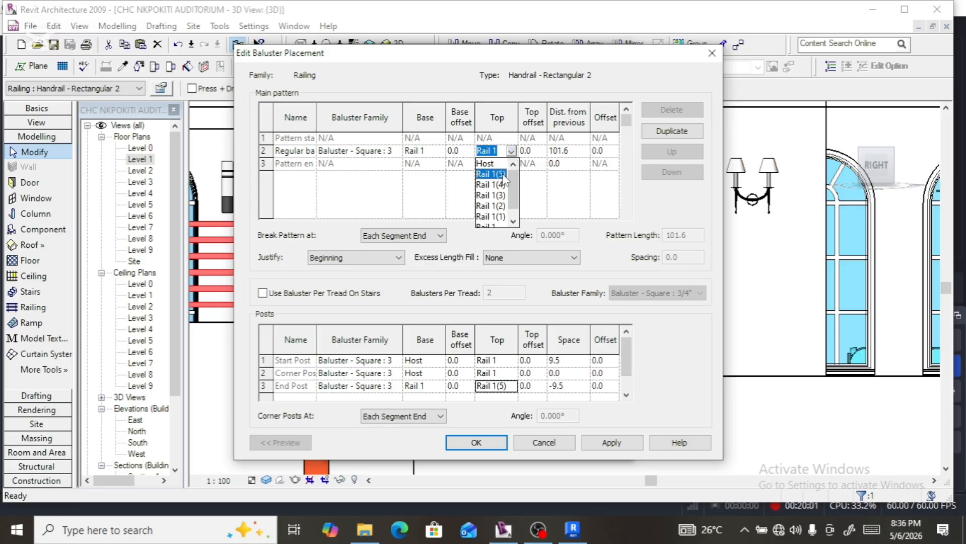
{"action": "left_click", "coordinate": [505, 175]}
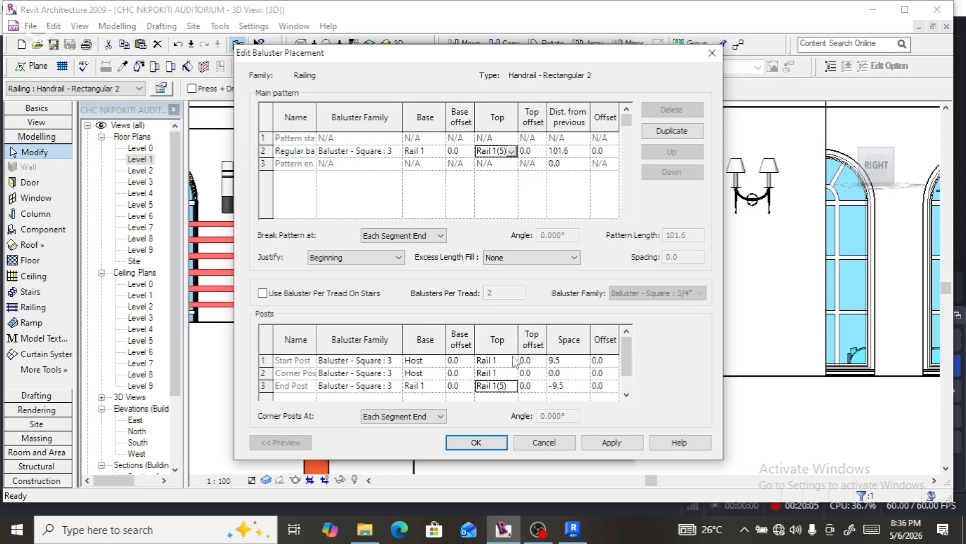
Apply the baluster placement edits to the fence railing type and clear the railing selection.
{"action": "left_click", "coordinate": [482, 442]}
{"action": "left_click", "coordinate": [516, 443]}
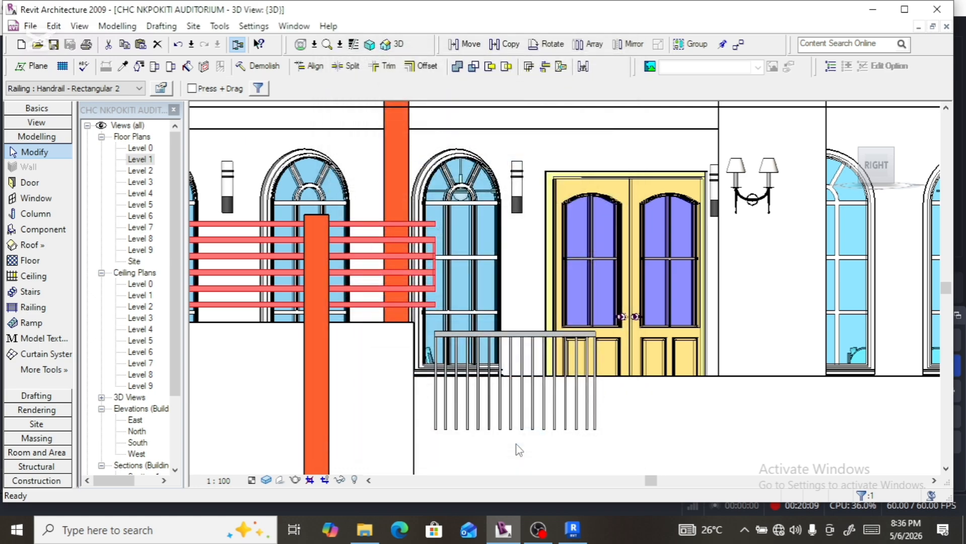
{"action": "left_click", "coordinate": [518, 450]}
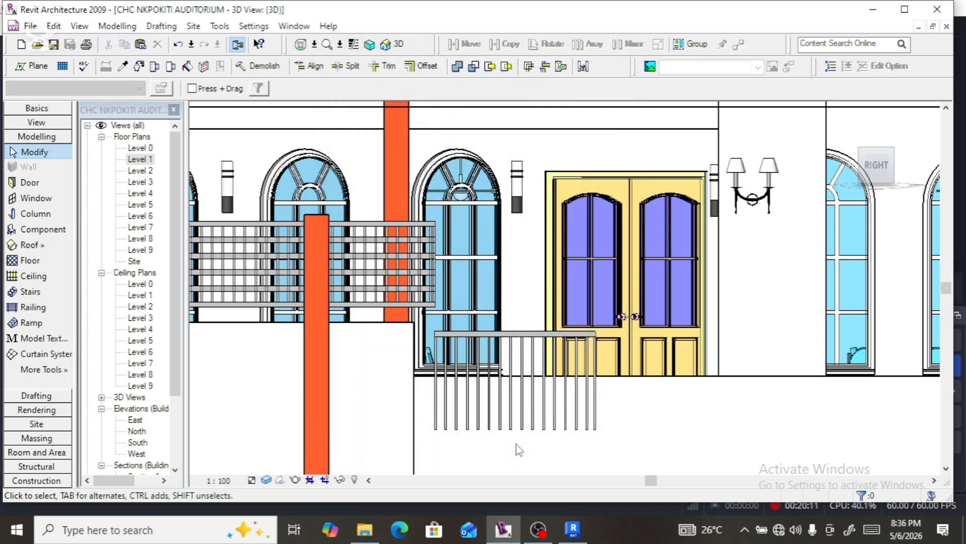
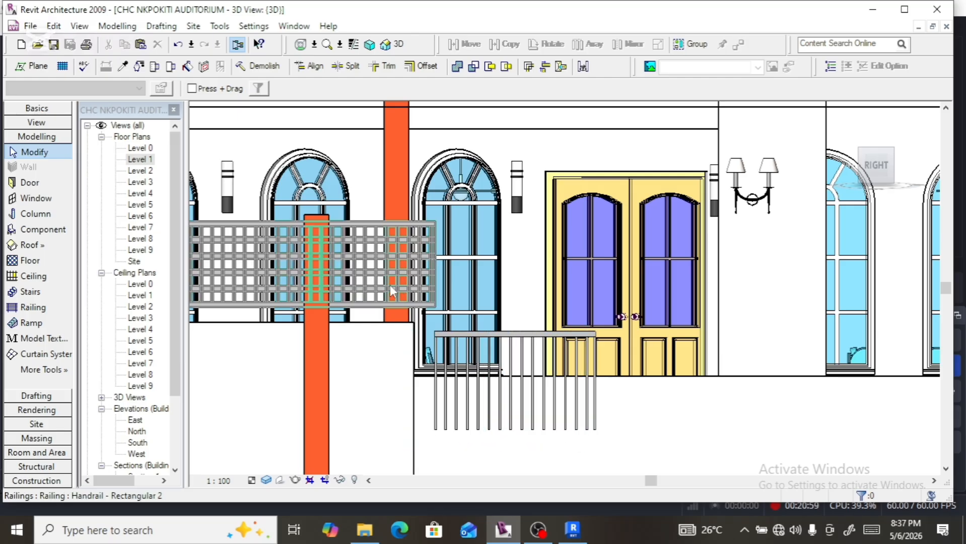
{"action": "left_click", "coordinate": [339, 280]}
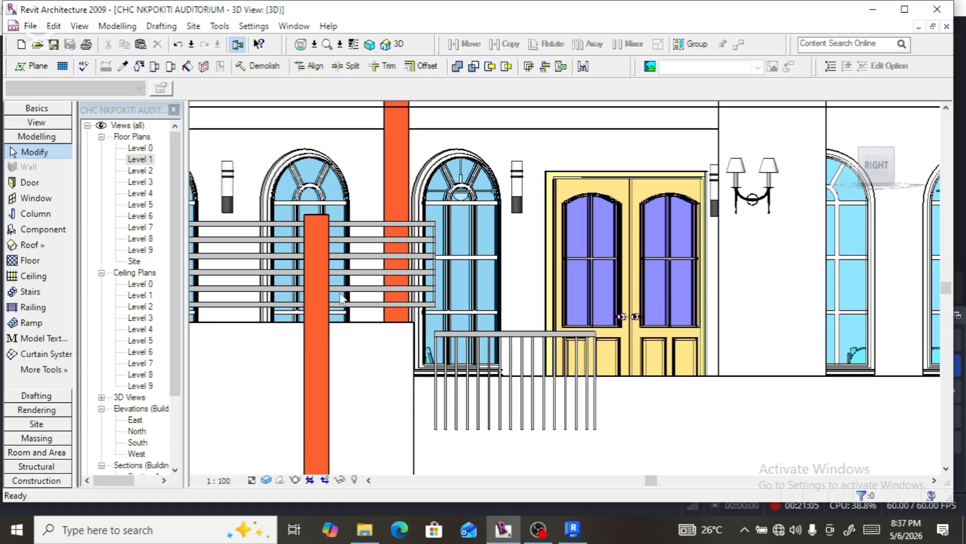
{"action": "scroll", "coordinate": [341, 299], "scroll_direction": "down", "scroll_amount": 1}
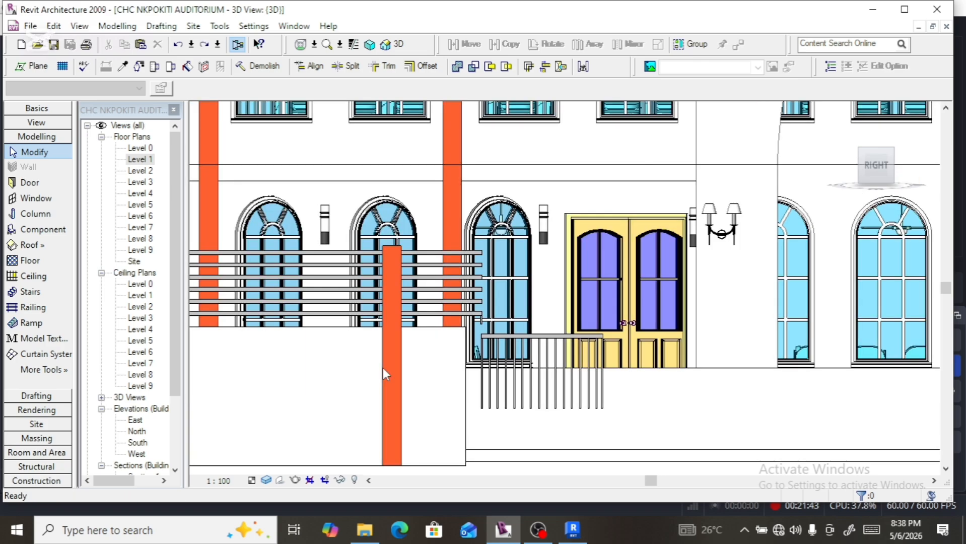
Set the base of the Start Post and Corner Post to Rail 1(5) in the fence railing type's baluster placement.
{"action": "left_click", "coordinate": [381, 375]}
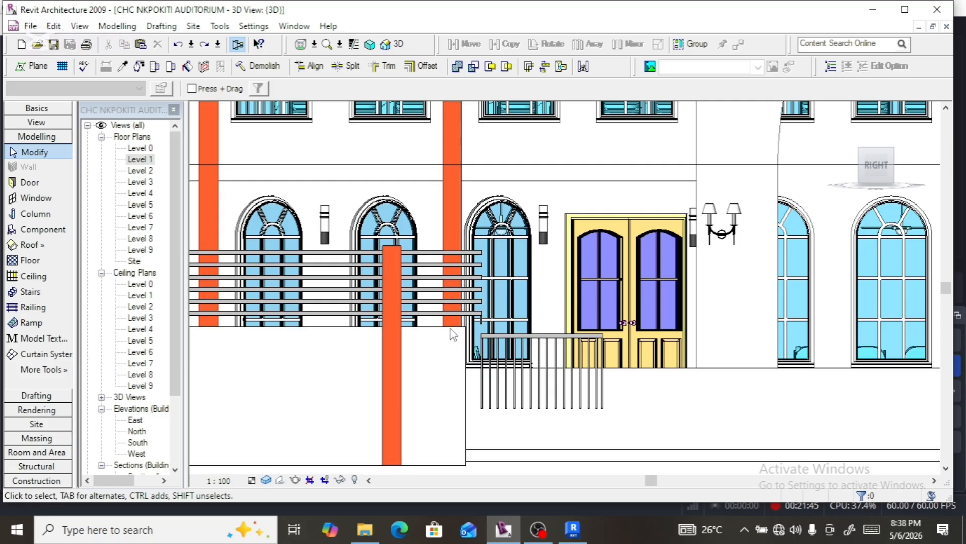
{"action": "left_click", "coordinate": [470, 310]}
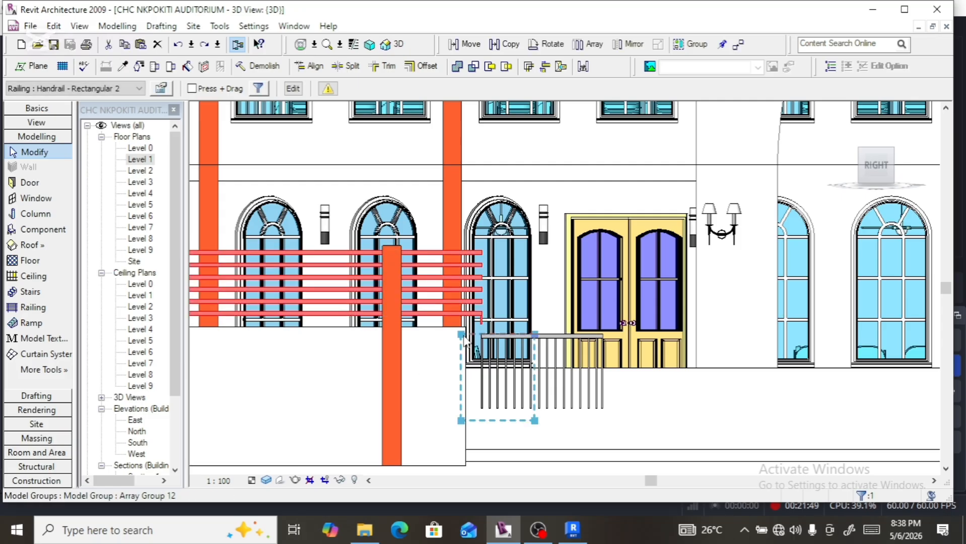
{"action": "left_click", "coordinate": [425, 251]}
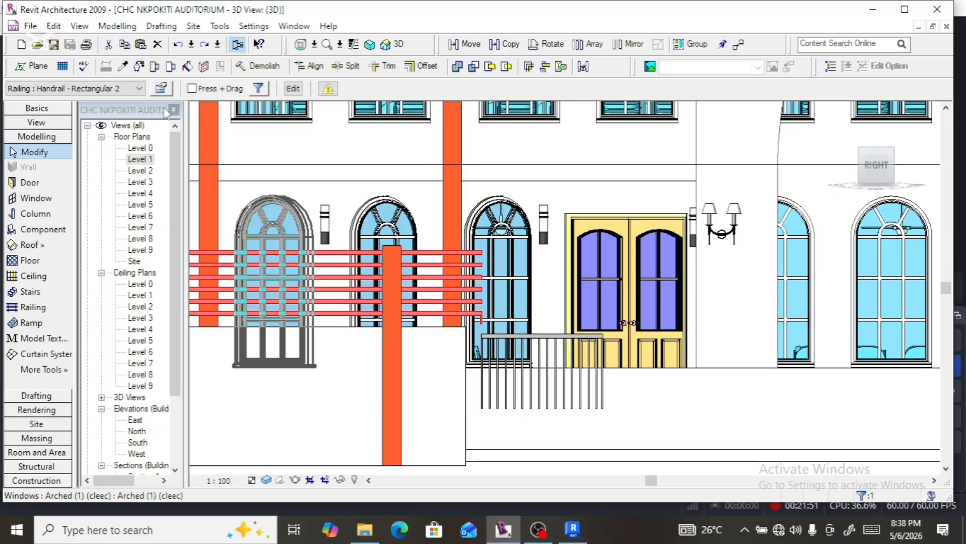
{"action": "left_click", "coordinate": [162, 89]}
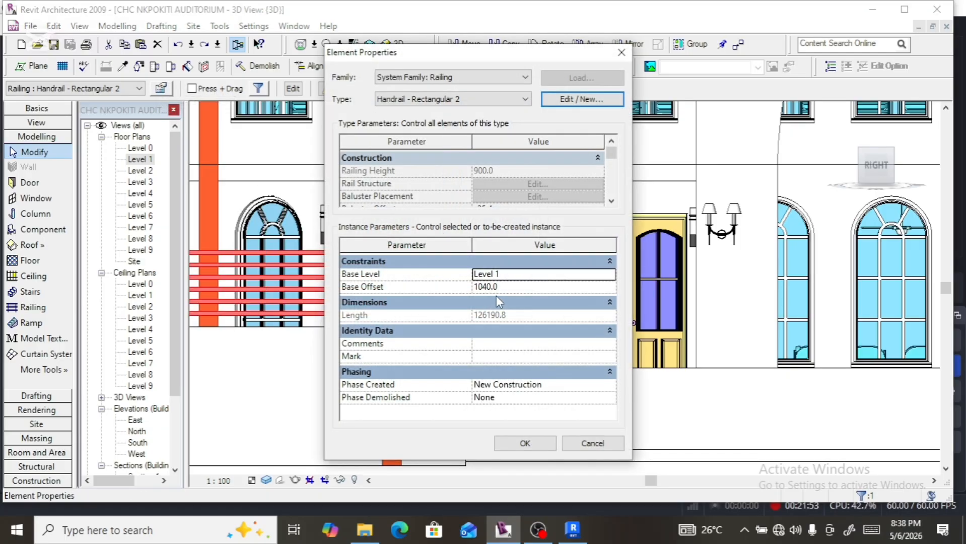
{"action": "left_click", "coordinate": [564, 100]}
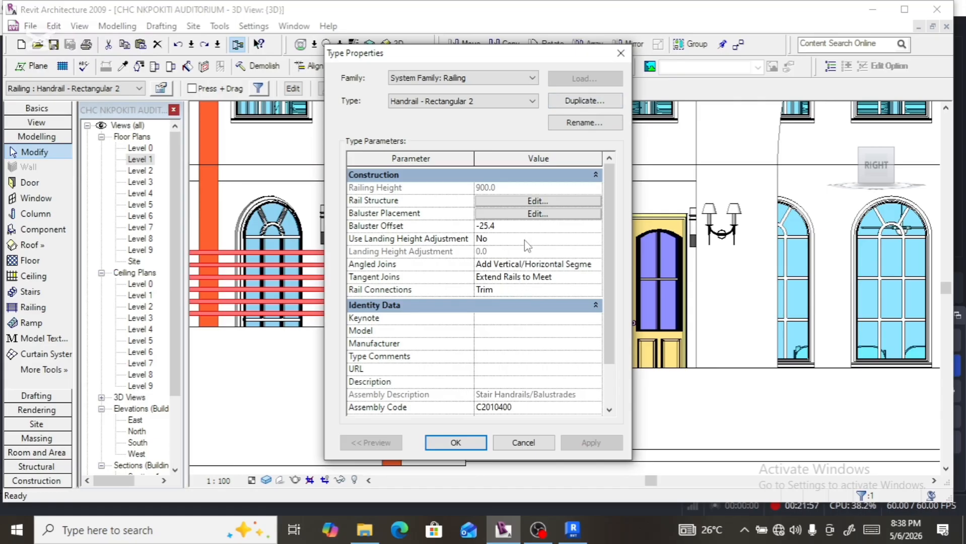
{"action": "left_click", "coordinate": [526, 214]}
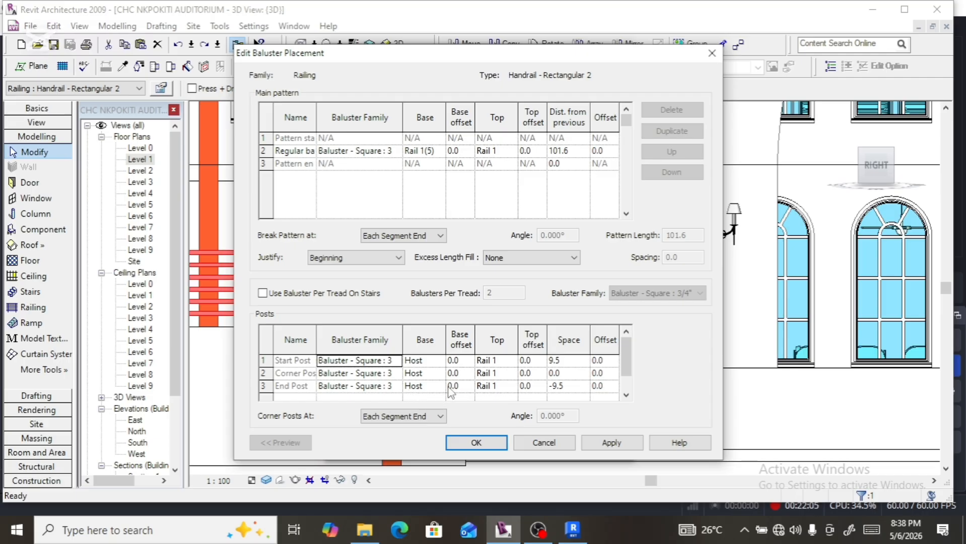
{"action": "left_click", "coordinate": [440, 363]}
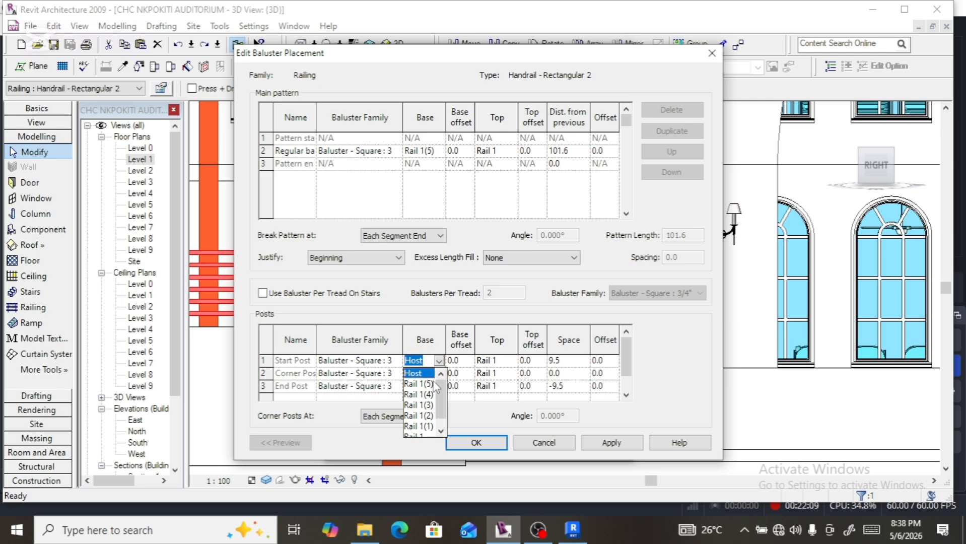
{"action": "left_click", "coordinate": [418, 384]}
{"action": "left_click", "coordinate": [439, 373]}
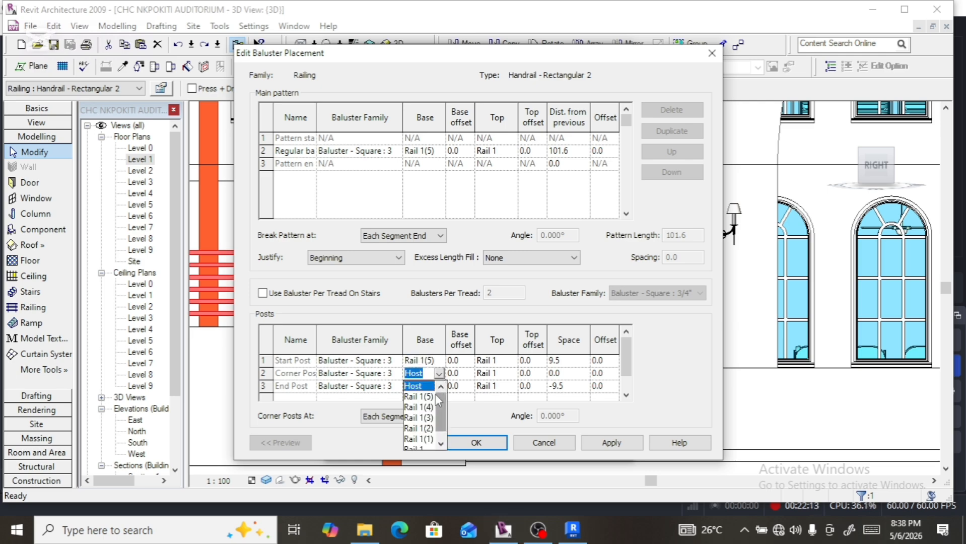
{"action": "left_click", "coordinate": [421, 397]}
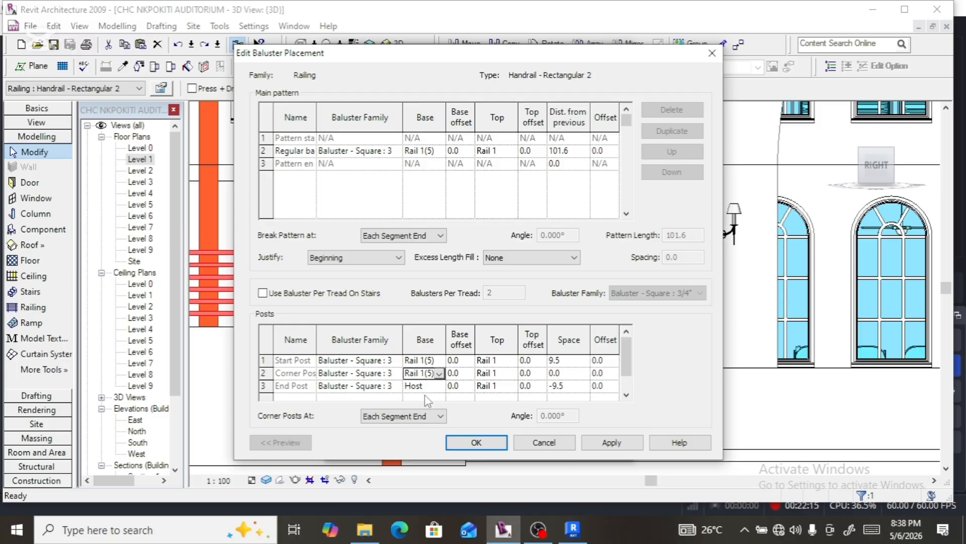
Set the End Post's base to Rail 1(5), apply the baluster placement to the fence railing and deselect it.
{"action": "left_click", "coordinate": [439, 386]}
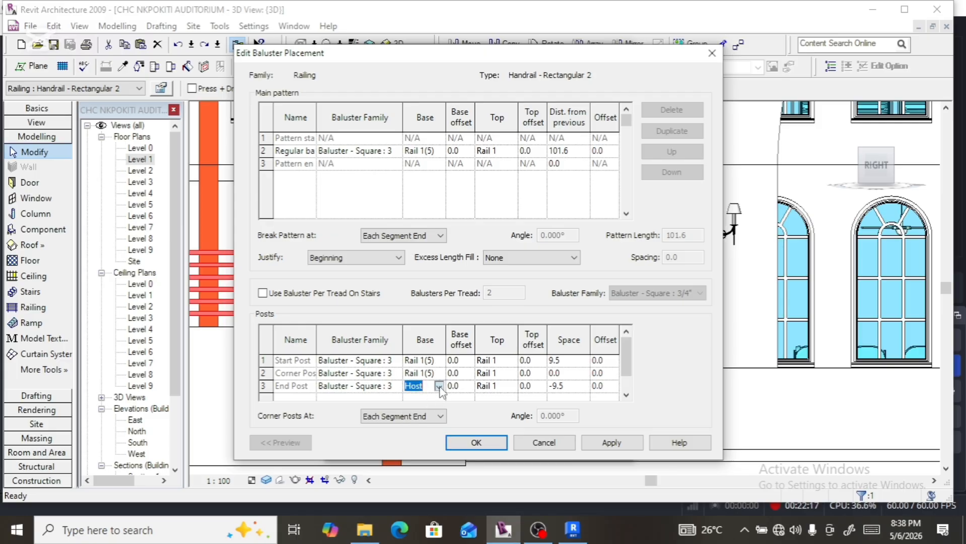
{"action": "left_click", "coordinate": [439, 387]}
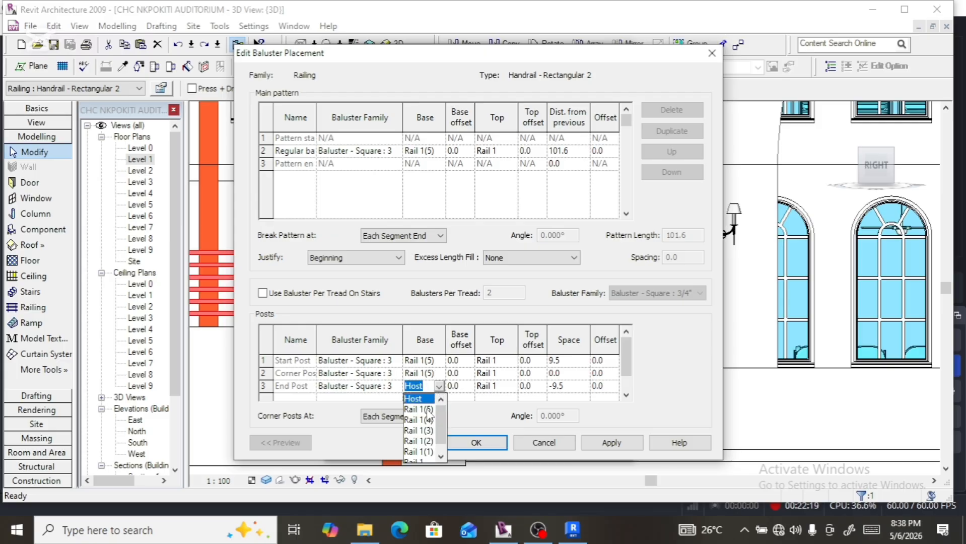
{"action": "left_click", "coordinate": [428, 411]}
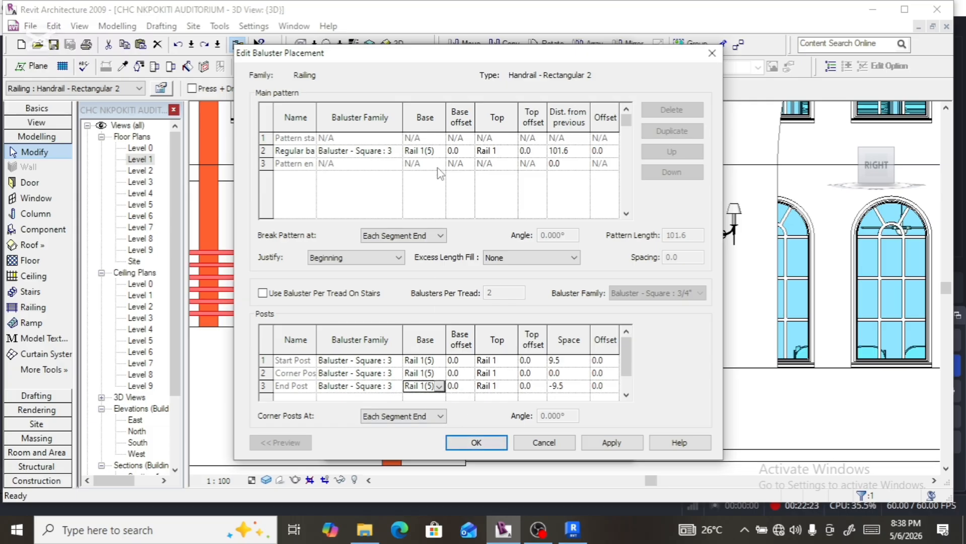
{"action": "left_click", "coordinate": [487, 449]}
{"action": "left_click", "coordinate": [470, 443]}
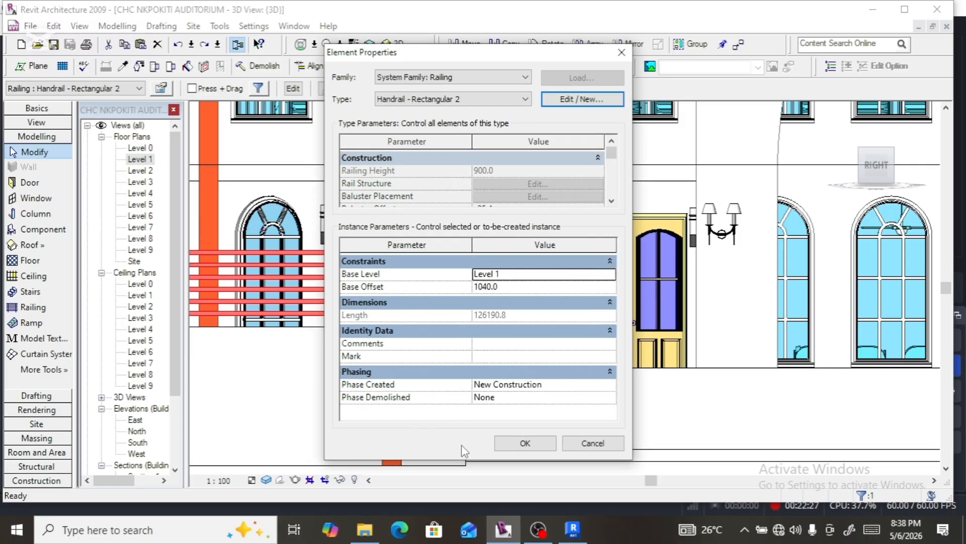
{"action": "left_click", "coordinate": [524, 443]}
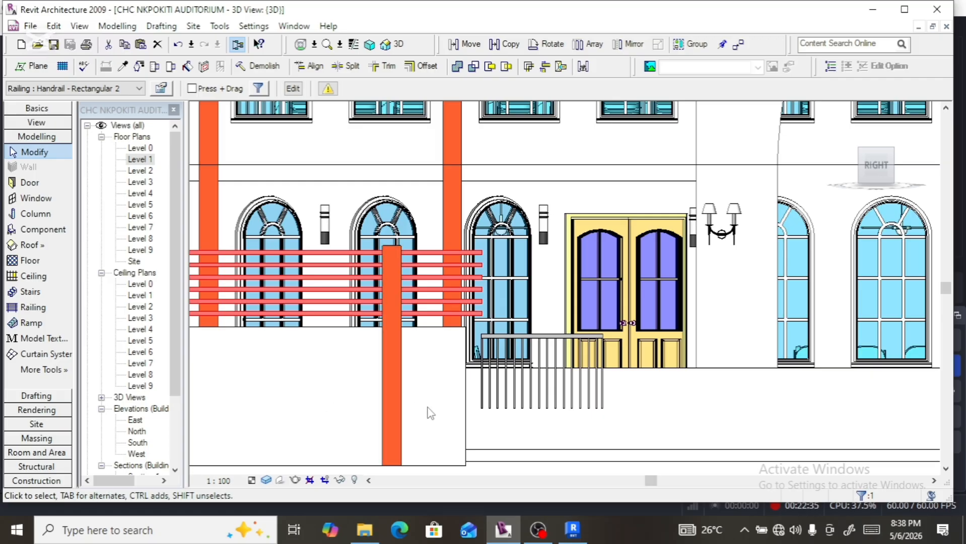
{"action": "key", "text": "Escape"}
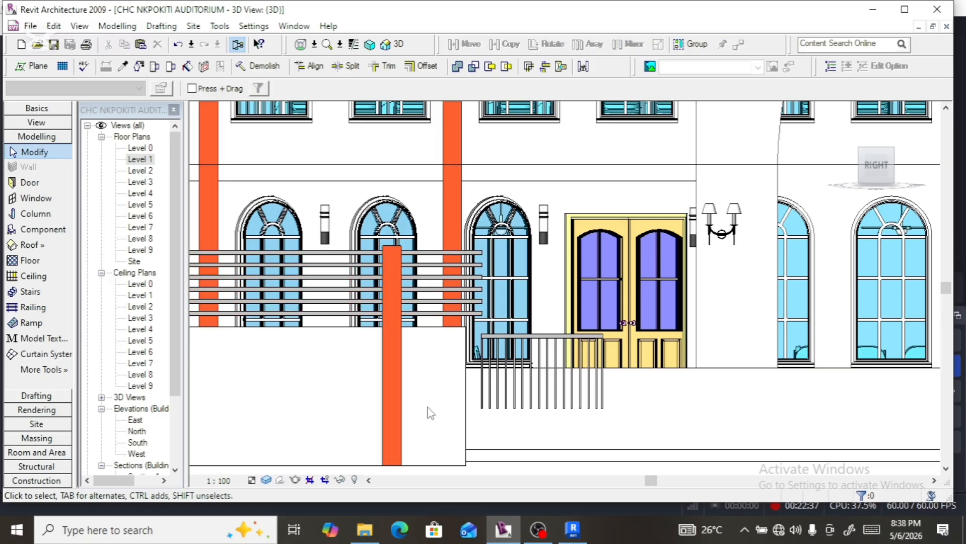
In the fence railing's rail structure, edit Rail 1(5)'s material and make Default Hardware use its render appearance for shading.
{"action": "left_click", "coordinate": [361, 313]}
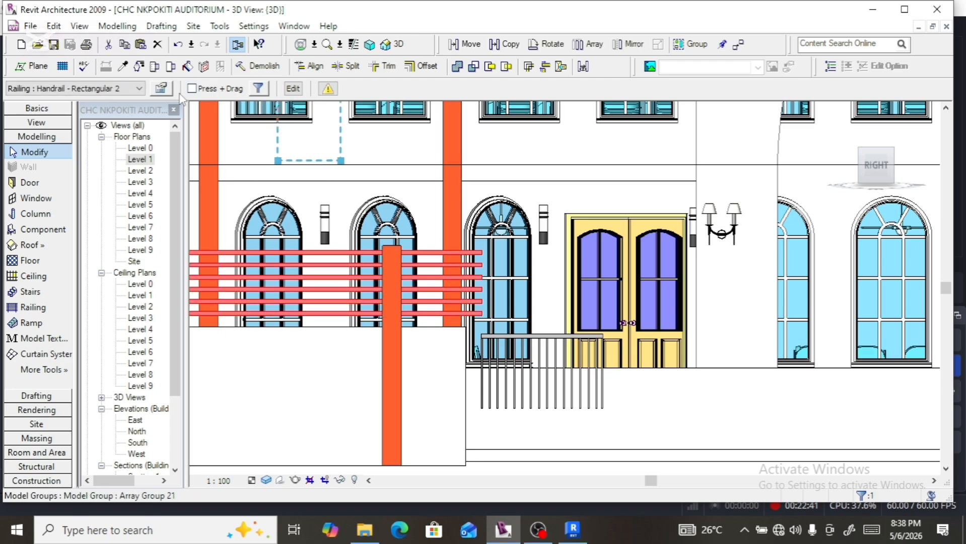
{"action": "left_click", "coordinate": [162, 89]}
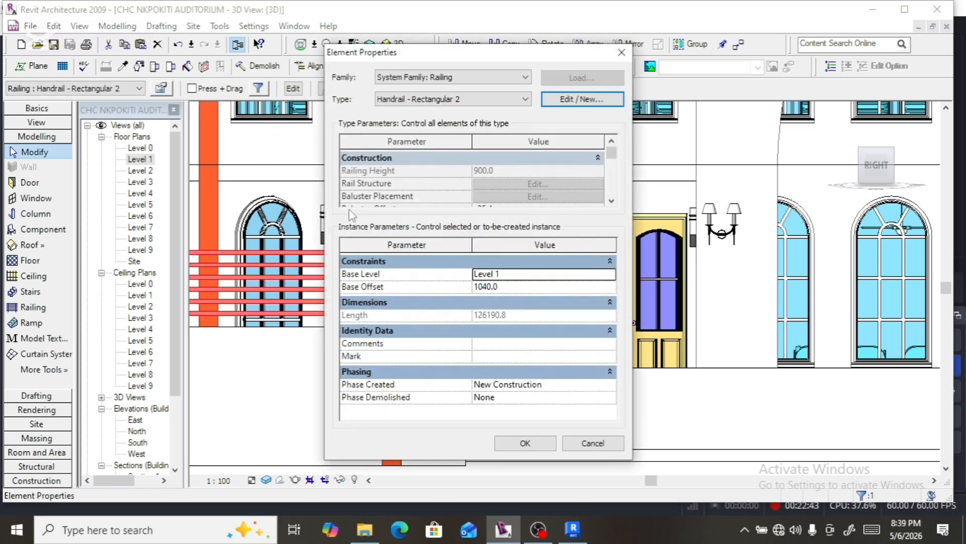
{"action": "left_click", "coordinate": [555, 98]}
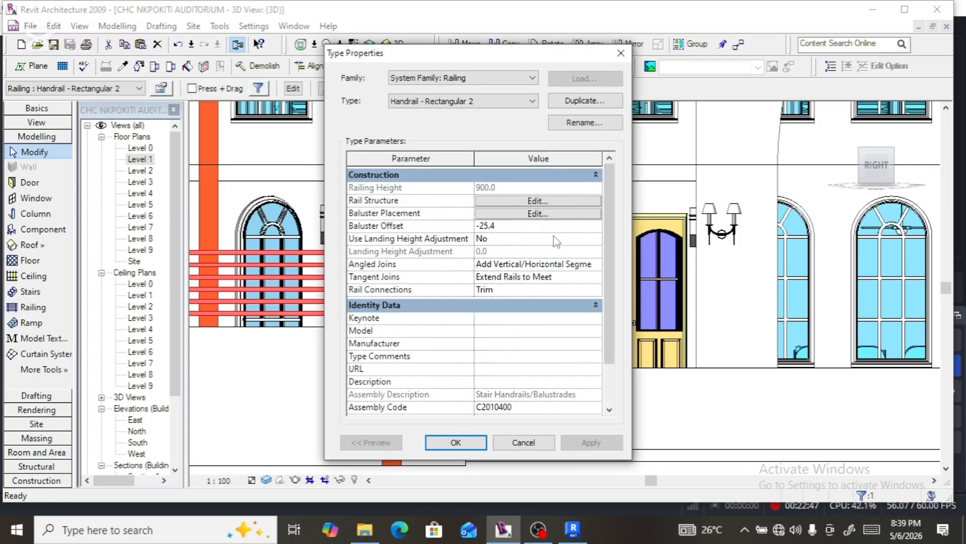
{"action": "left_click", "coordinate": [549, 200]}
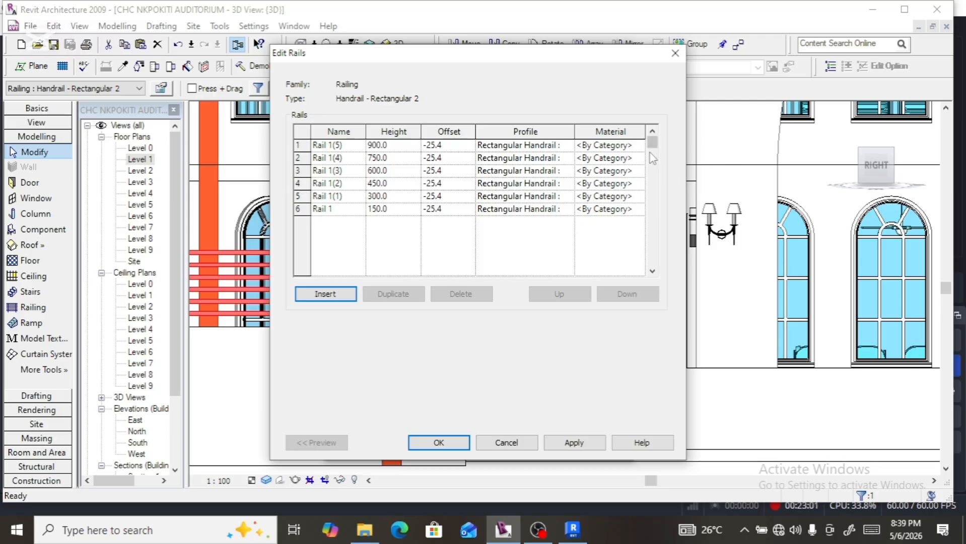
{"action": "left_click", "coordinate": [632, 145]}
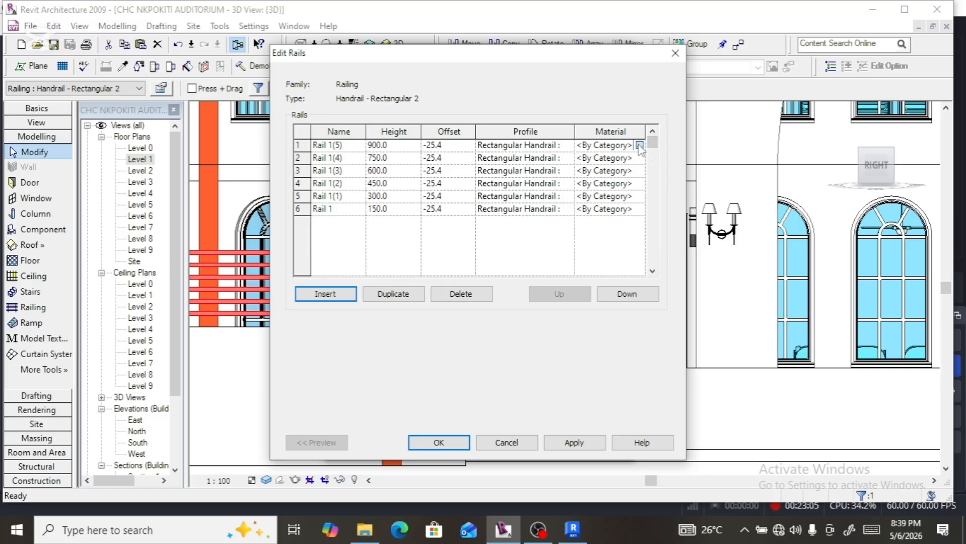
{"action": "left_click", "coordinate": [639, 146]}
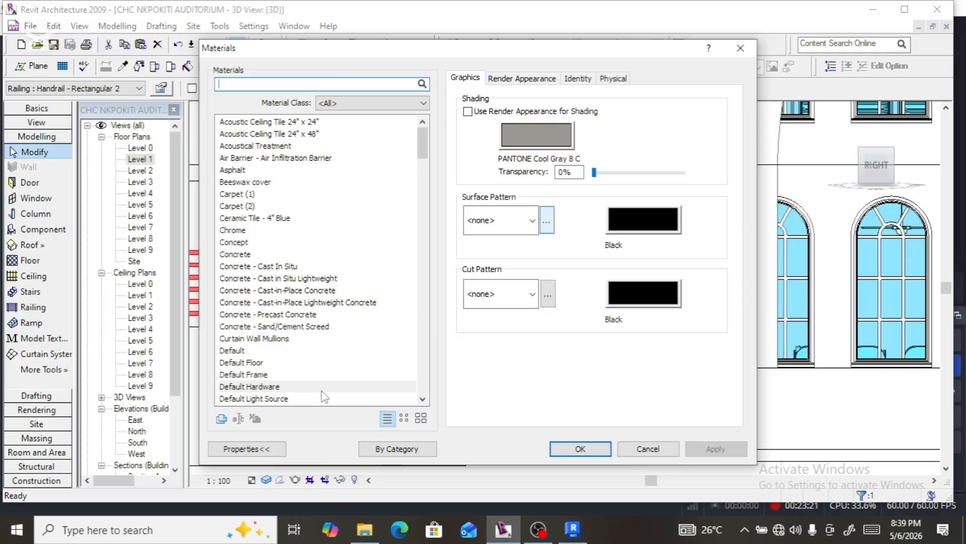
{"action": "left_click", "coordinate": [467, 113]}
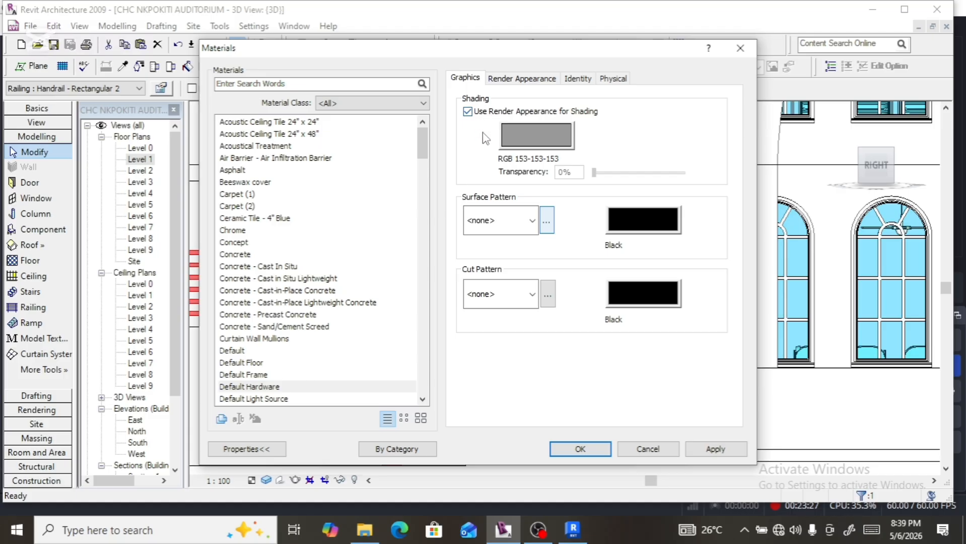
Replace Default Hardware's render appearance with Hardwood and assign the material to Rail 1(5).
{"action": "left_click", "coordinate": [505, 82]}
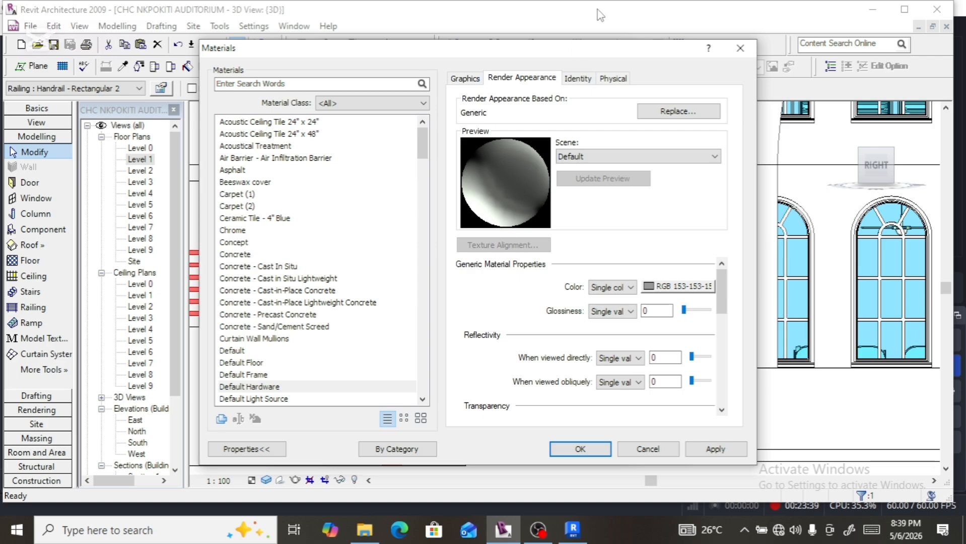
{"action": "left_click", "coordinate": [677, 111]}
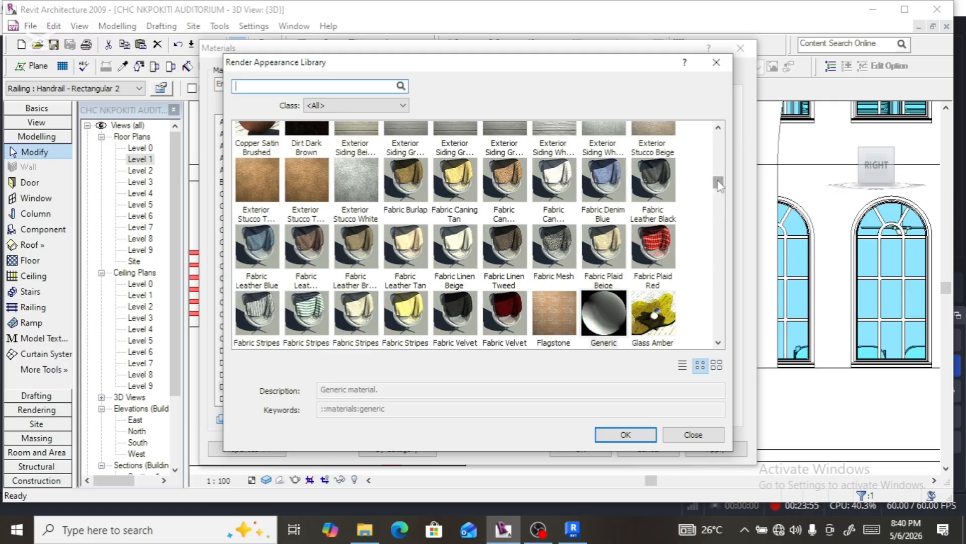
{"action": "left_click_drag", "start_coordinate": [718, 185], "coordinate": [714, 207]}
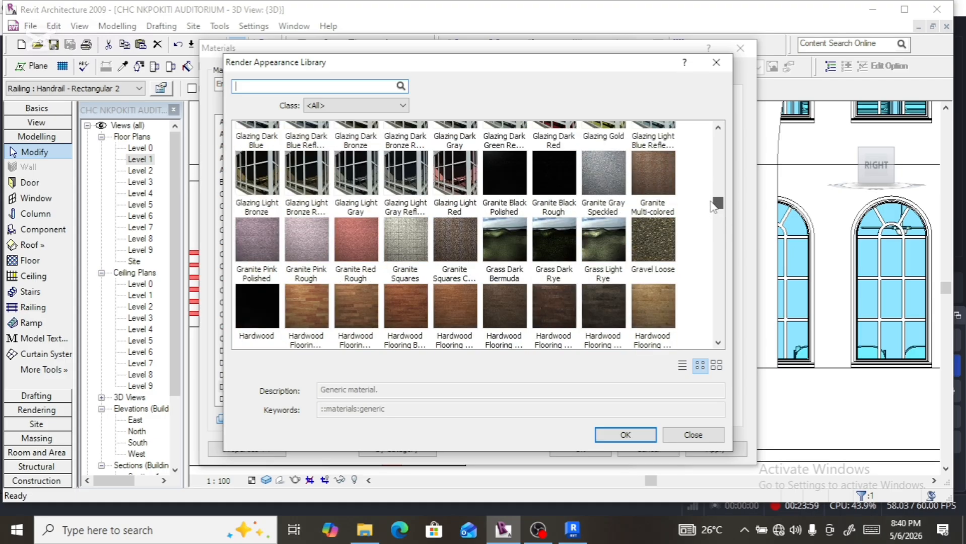
{"action": "left_click", "coordinate": [257, 323]}
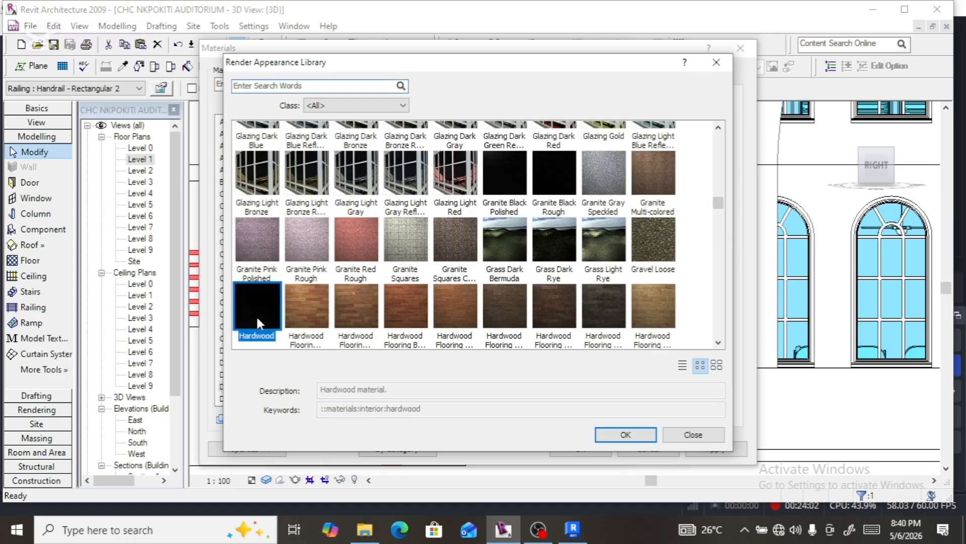
{"action": "left_click", "coordinate": [624, 436]}
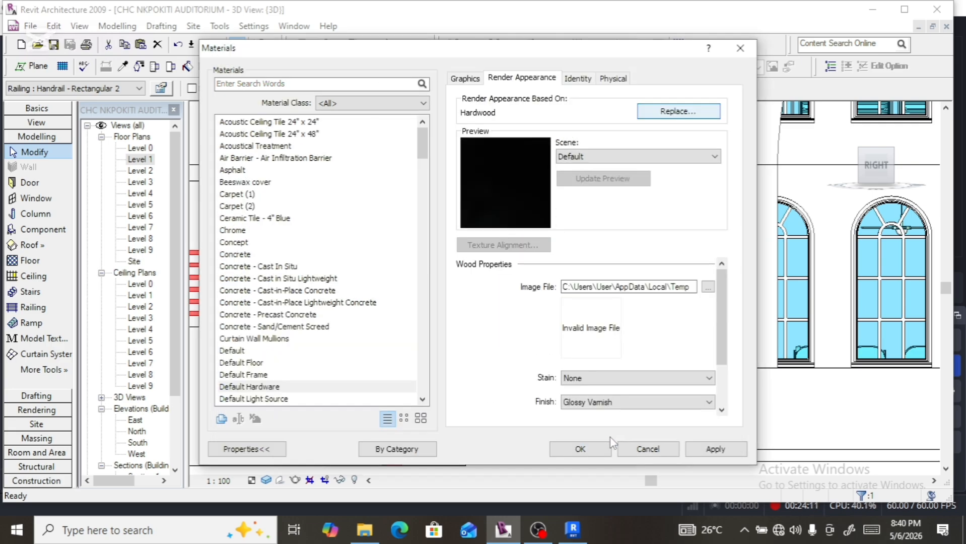
{"action": "left_click", "coordinate": [582, 448]}
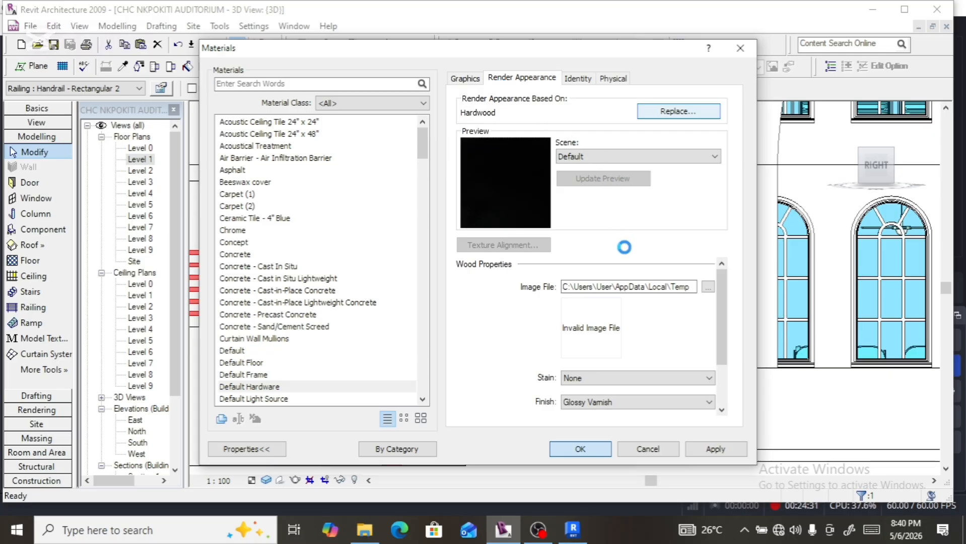
{"action": "key", "text": "Return"}
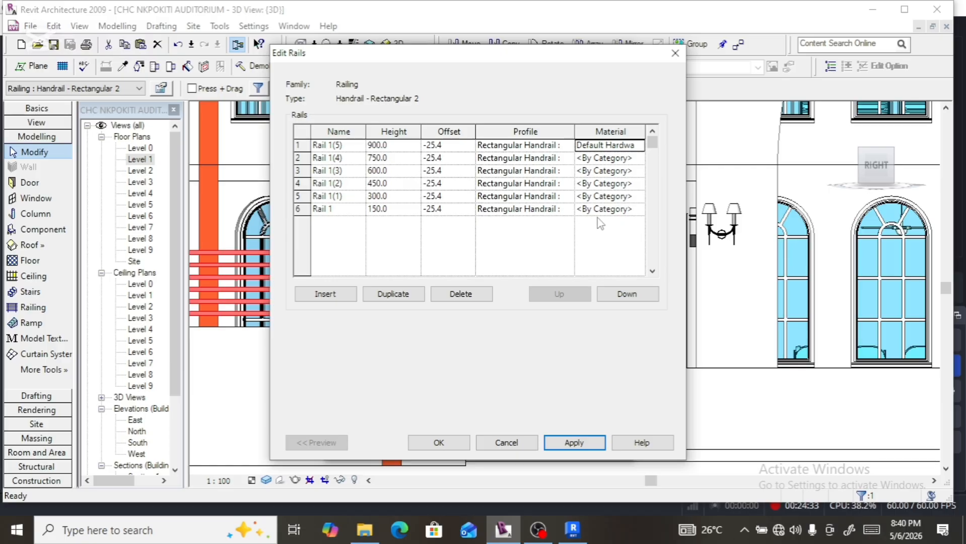
Assign the Default Hardware material to Rail 1(4) and Rail 1(3) in the fence railing's rail structure.
{"action": "left_click", "coordinate": [635, 158]}
{"action": "left_click", "coordinate": [637, 158]}
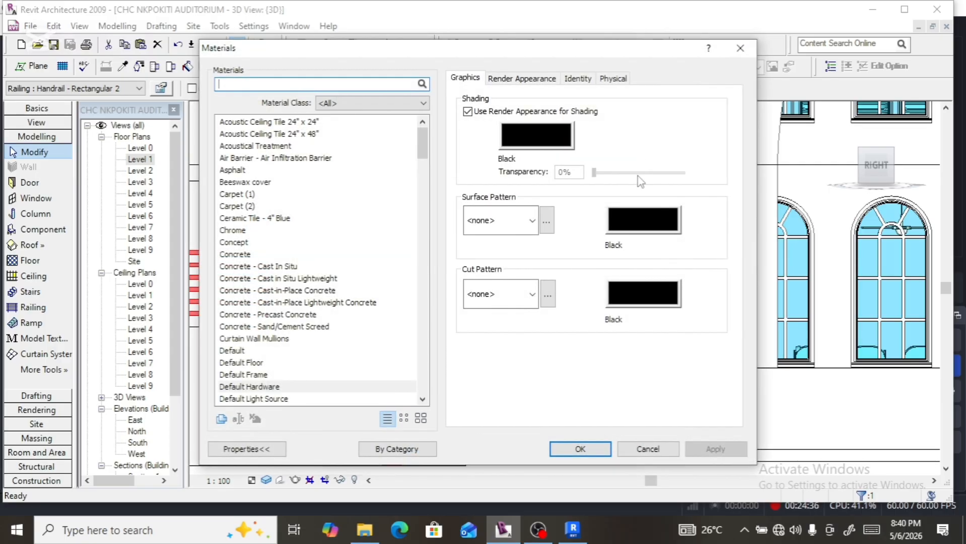
{"action": "left_click", "coordinate": [579, 449]}
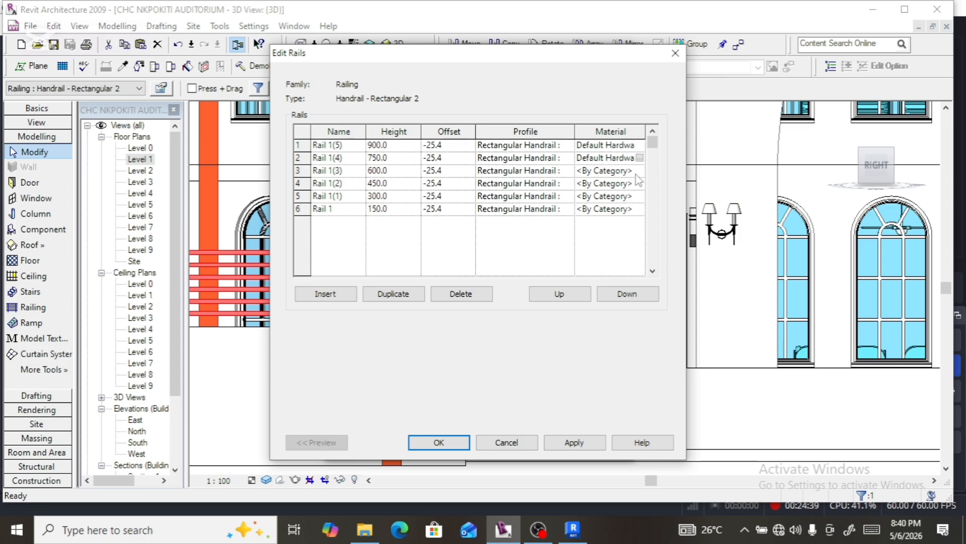
{"action": "left_click", "coordinate": [640, 158]}
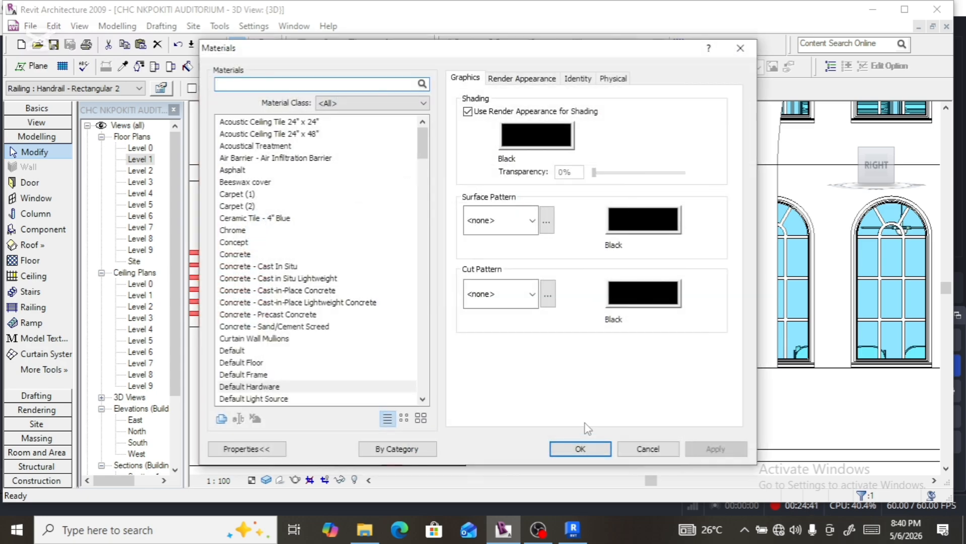
{"action": "left_click", "coordinate": [585, 447]}
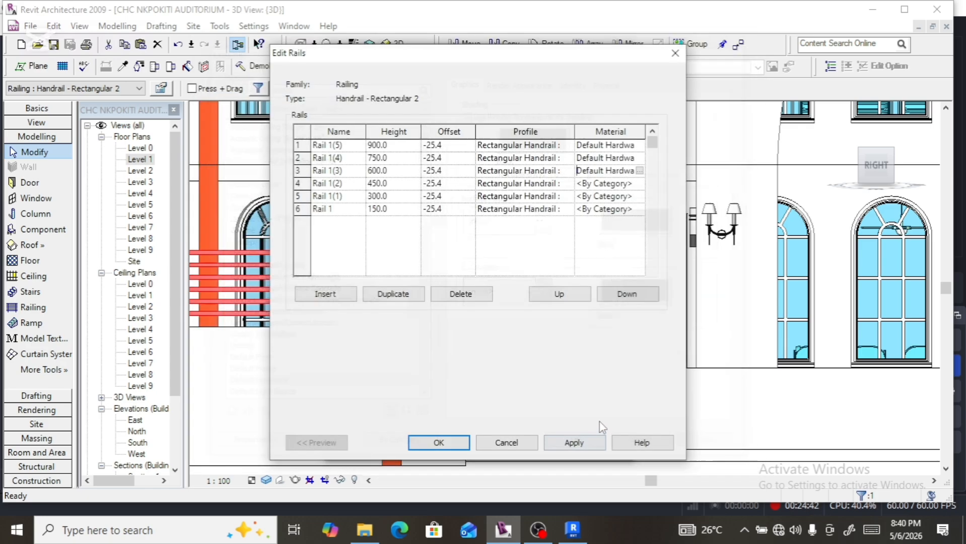
Assign the Default Hardware material to Rail 1(2) and Rail 1(1) of the fence railing type.
{"action": "left_click", "coordinate": [641, 184]}
{"action": "left_click", "coordinate": [639, 183]}
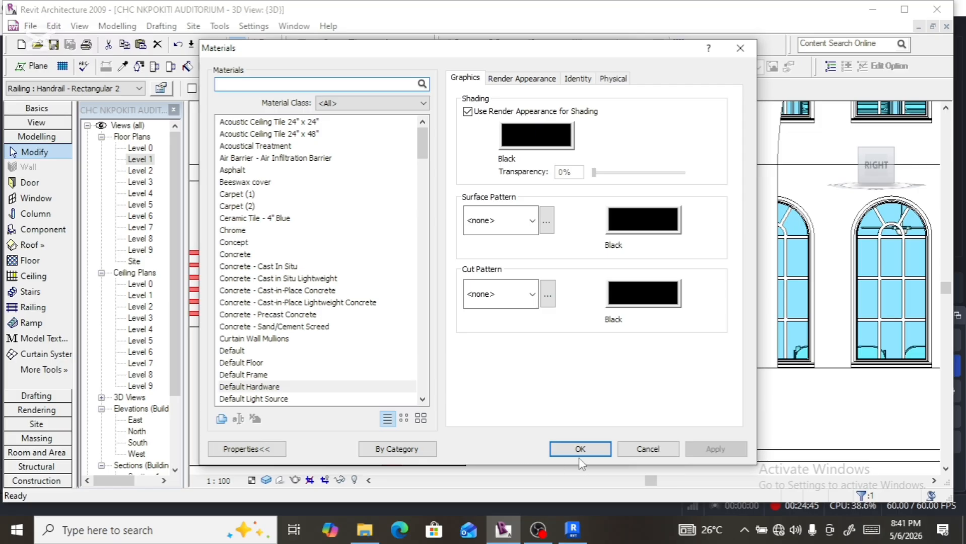
{"action": "left_click", "coordinate": [580, 450]}
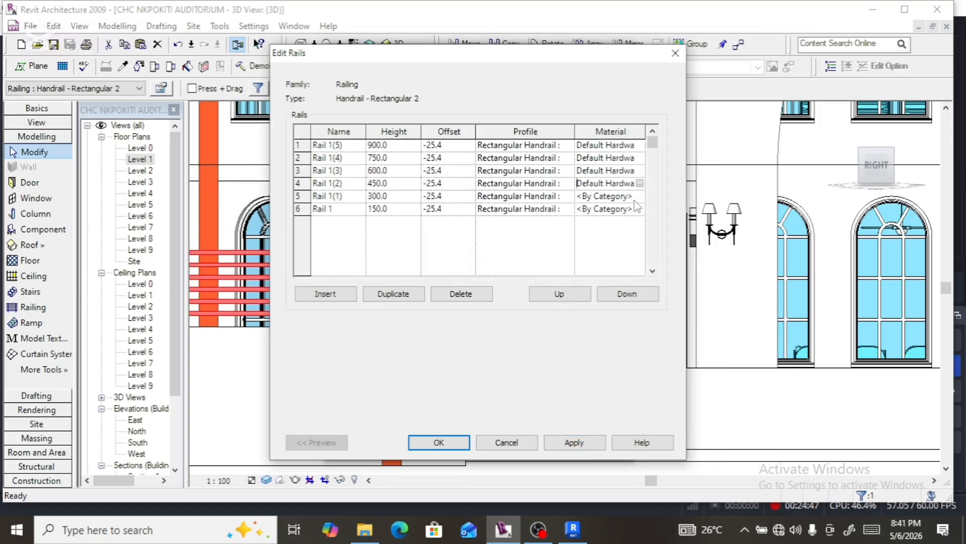
{"action": "left_click", "coordinate": [639, 198]}
{"action": "left_click", "coordinate": [640, 196]}
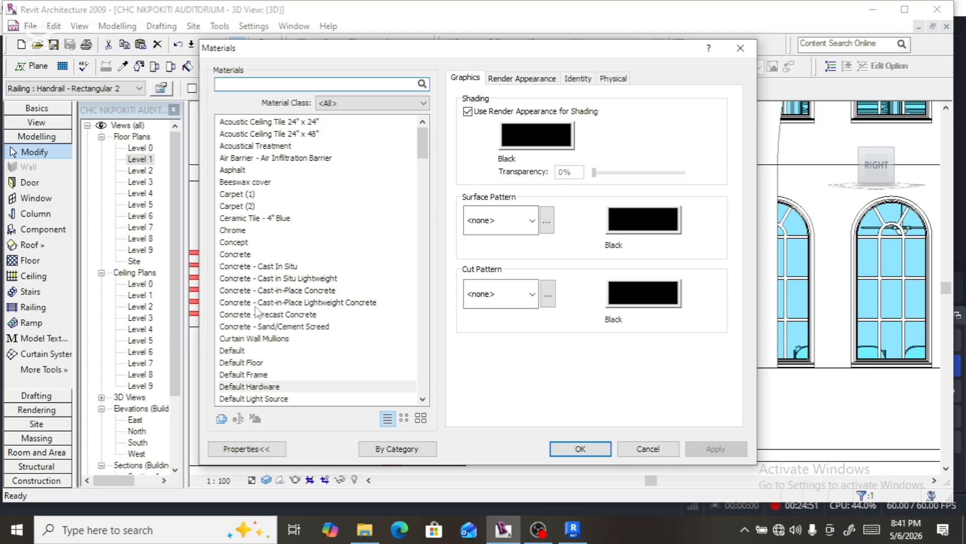
{"action": "left_click", "coordinate": [581, 449]}
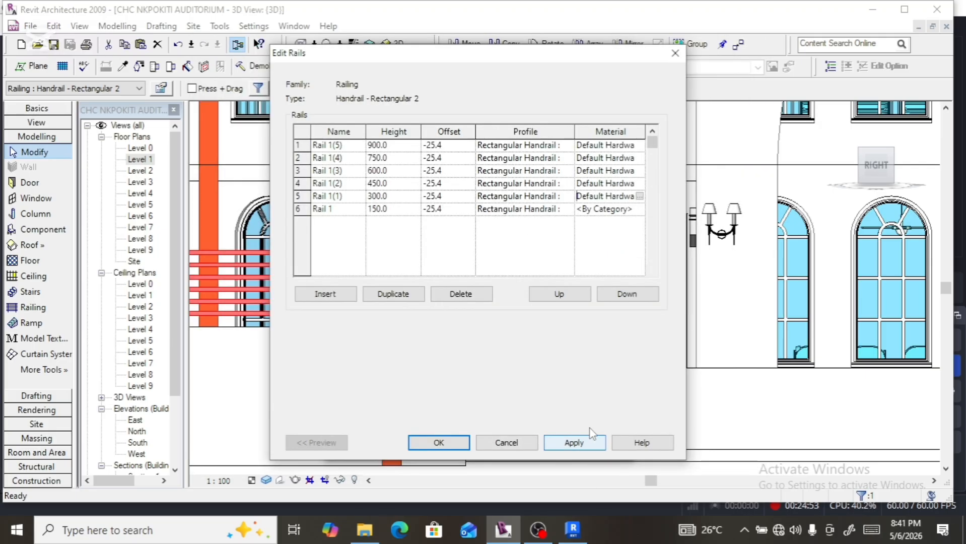
Assign Default Hardware to the lowest rail, Rail 1, apply the rail structure to the fence railing and deselect it.
{"action": "left_click", "coordinate": [640, 209]}
{"action": "left_click", "coordinate": [639, 208]}
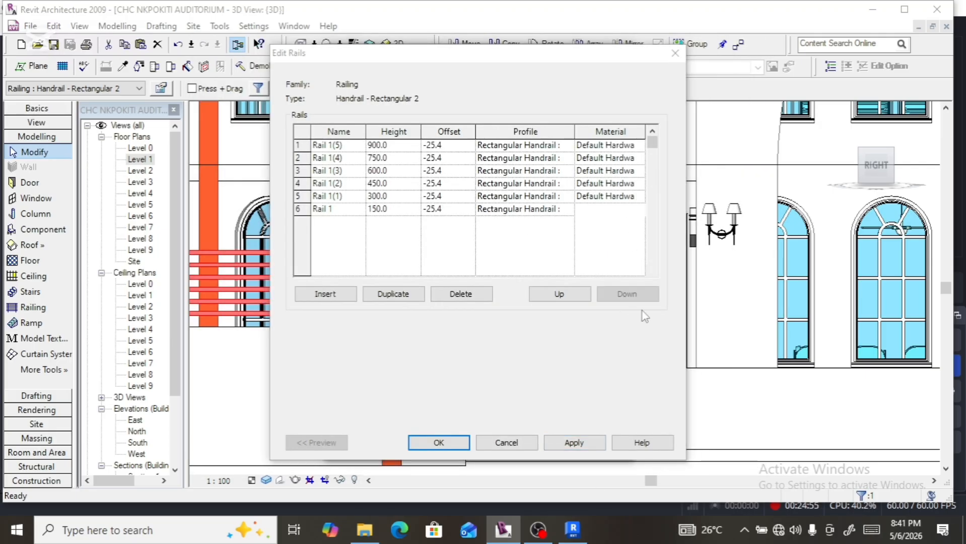
{"action": "left_click", "coordinate": [577, 448]}
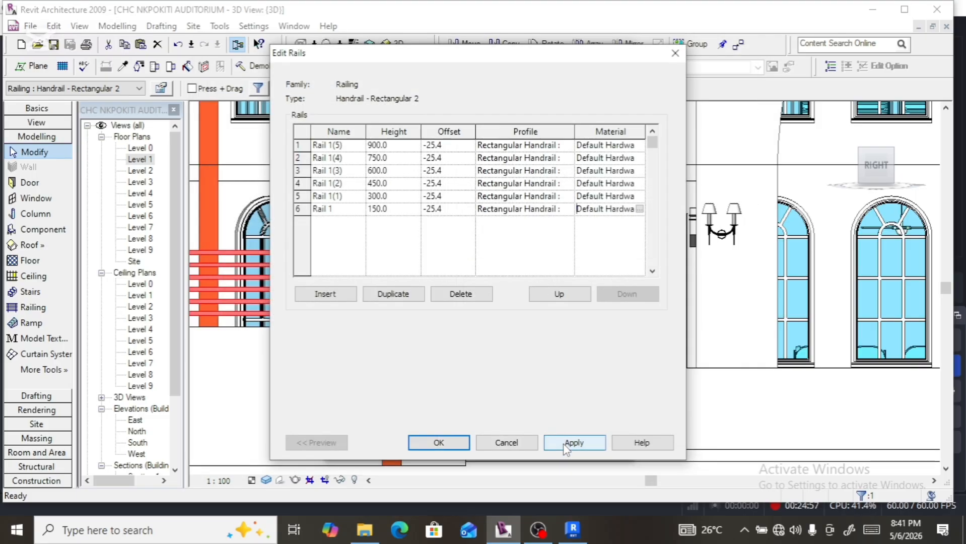
{"action": "left_click", "coordinate": [568, 444]}
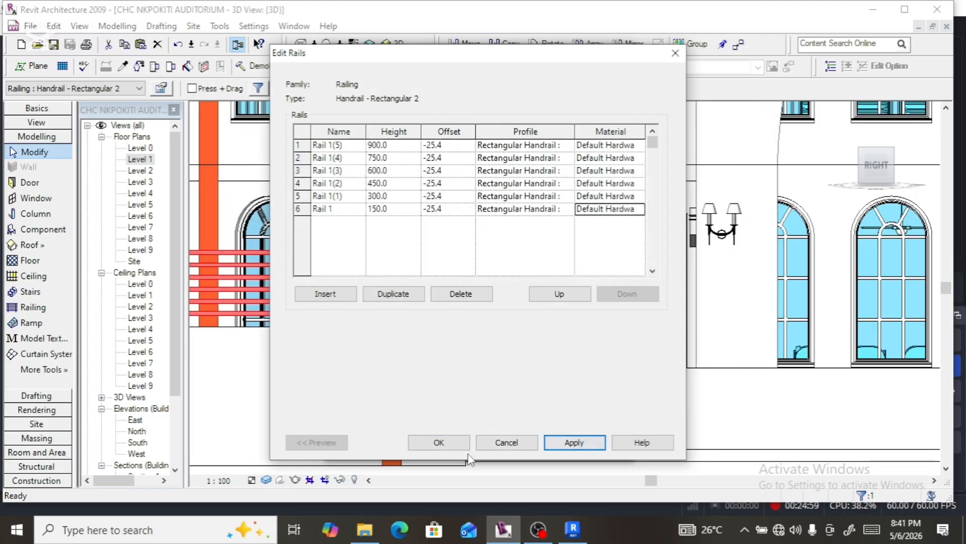
{"action": "left_click", "coordinate": [453, 446]}
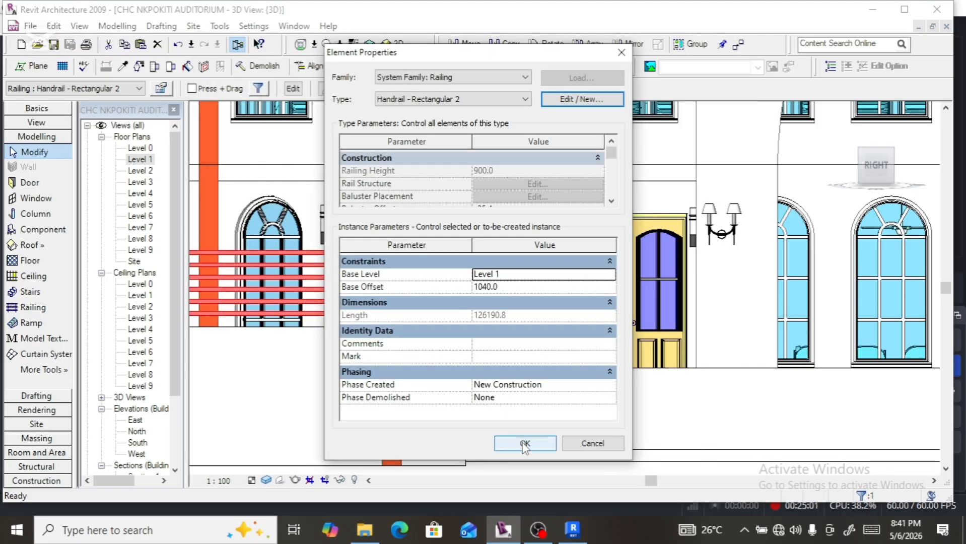
{"action": "left_click", "coordinate": [522, 445]}
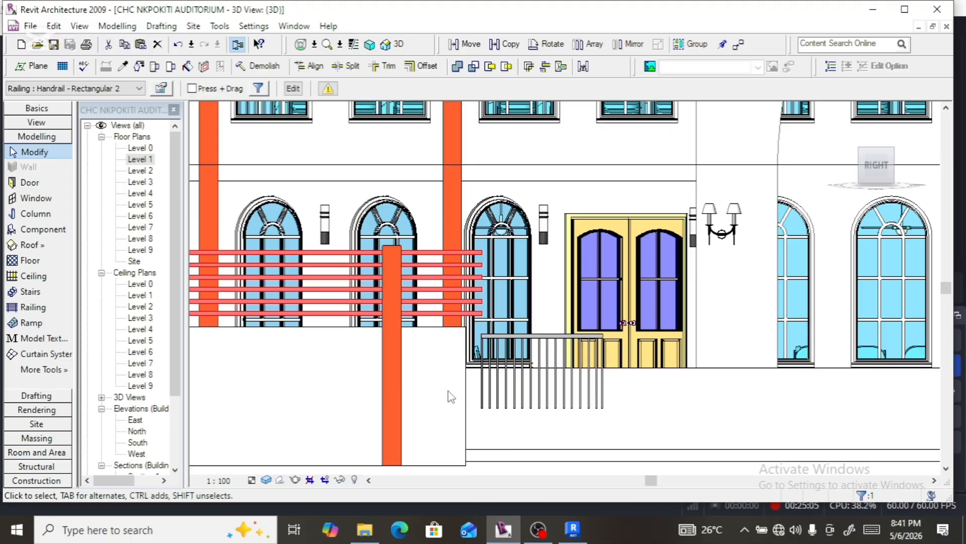
{"action": "key", "text": "Escape"}
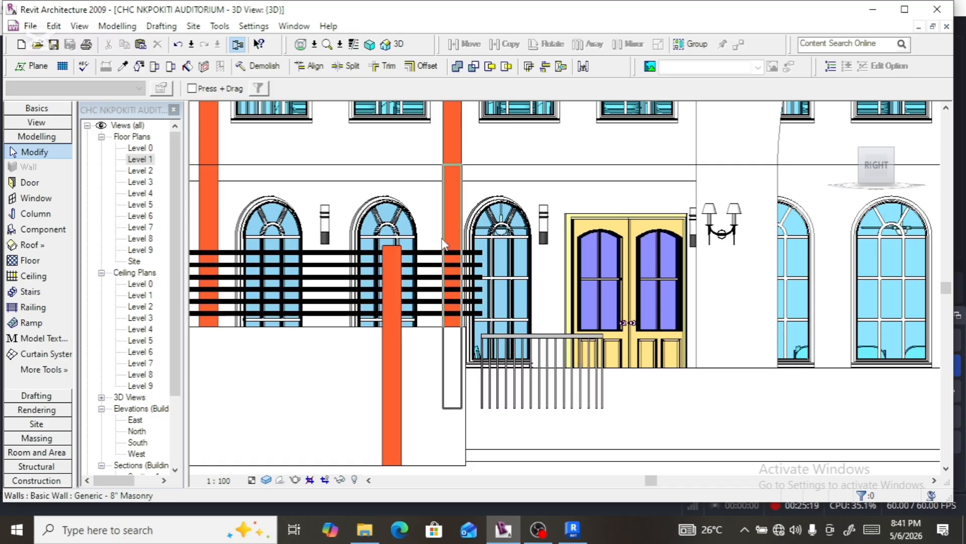
For the short railing beside the entrance door, set Rail 1's material in the Handrail - Rectangular type to Default Hardware and deselect the railing.
{"action": "left_click", "coordinate": [571, 347]}
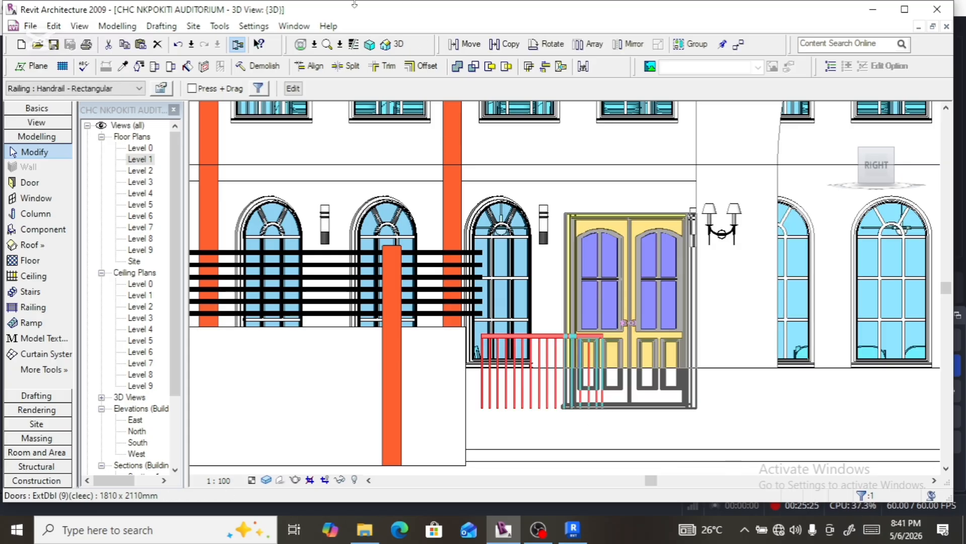
{"action": "left_click", "coordinate": [161, 90]}
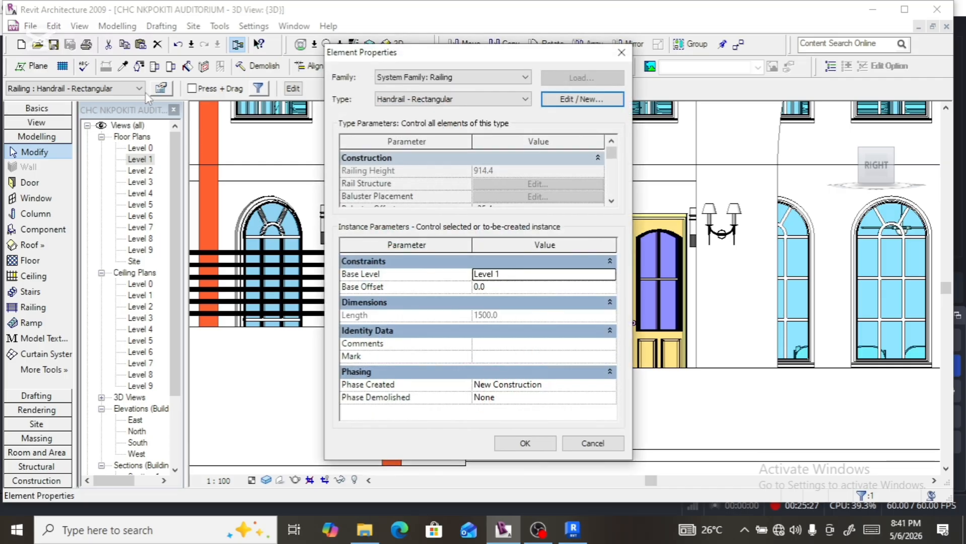
{"action": "left_click", "coordinate": [556, 102]}
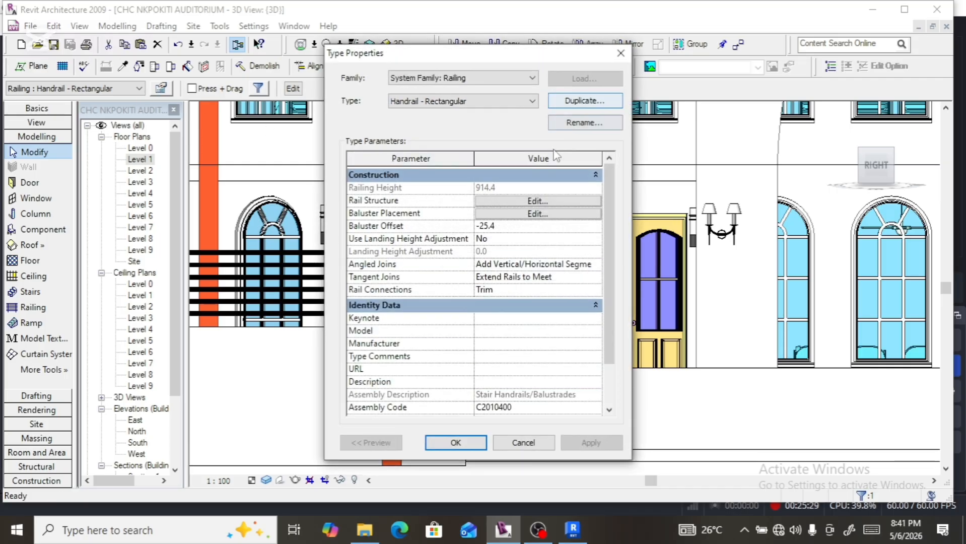
{"action": "left_click", "coordinate": [538, 200]}
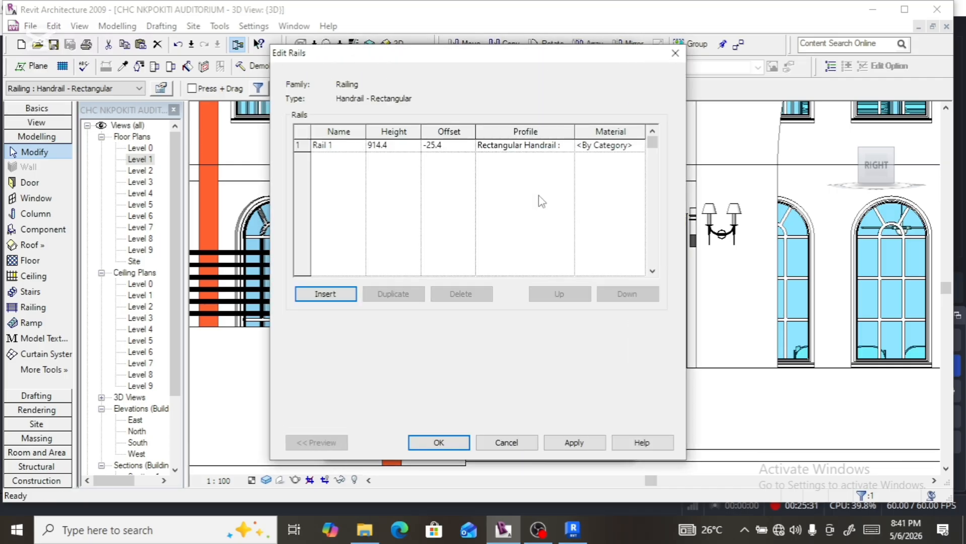
{"action": "left_click", "coordinate": [635, 145]}
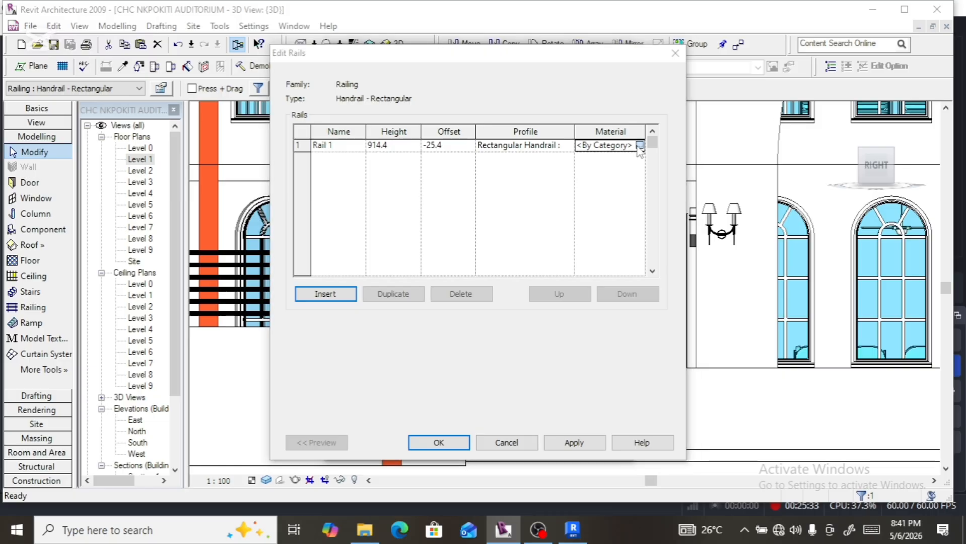
{"action": "left_click", "coordinate": [639, 145]}
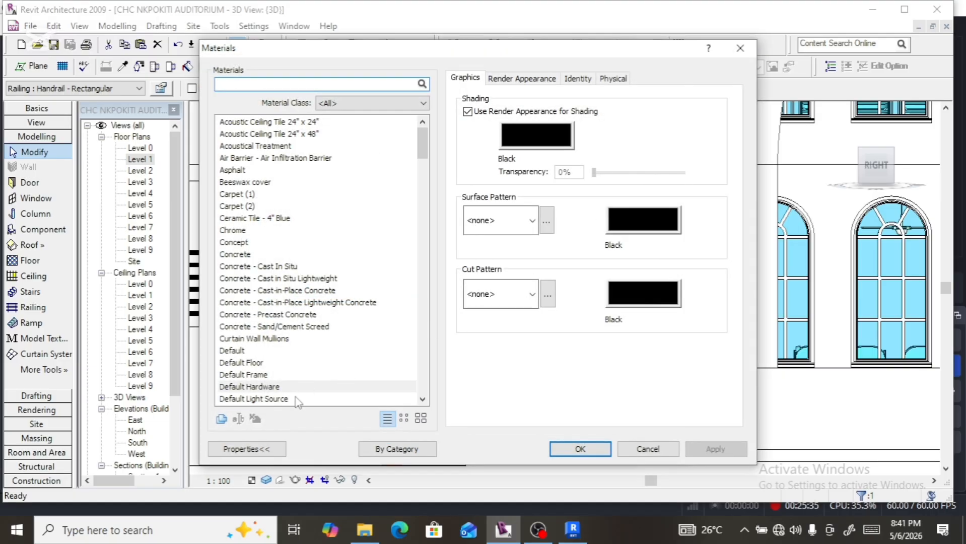
{"action": "left_click", "coordinate": [581, 449]}
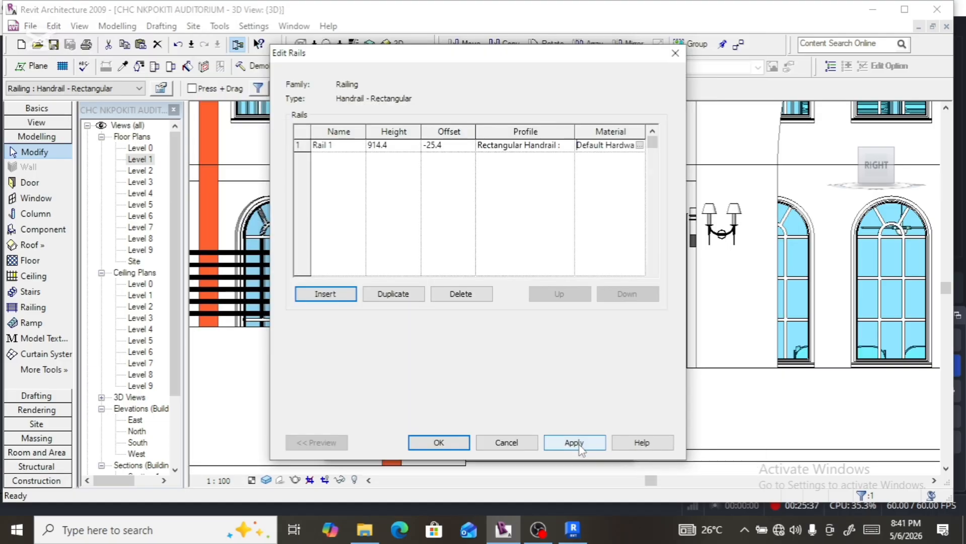
{"action": "left_click", "coordinate": [580, 446]}
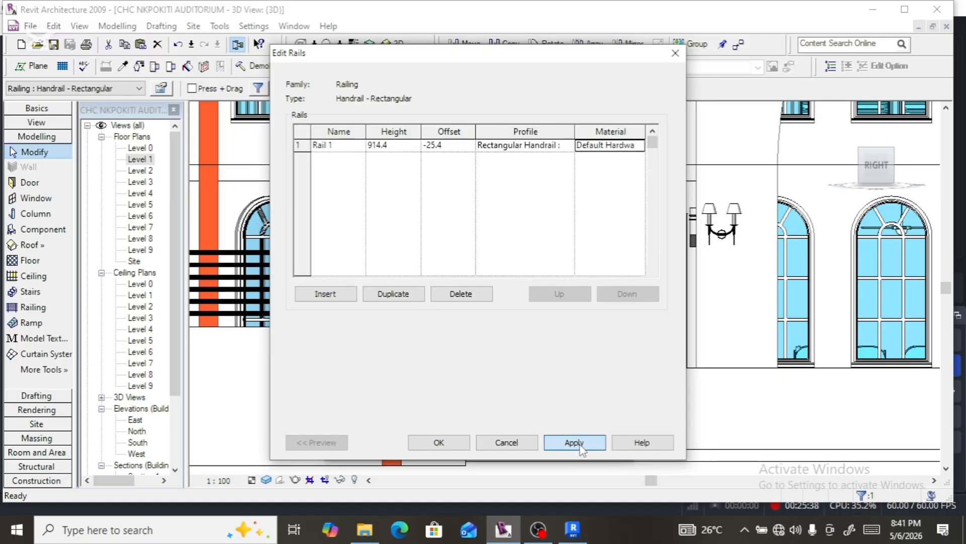
{"action": "left_click", "coordinate": [458, 443]}
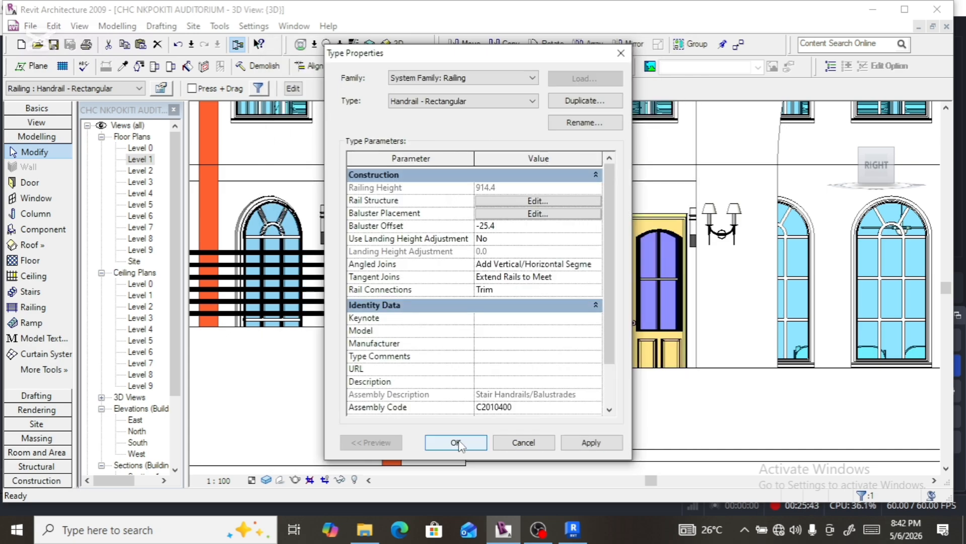
{"action": "left_click", "coordinate": [457, 444]}
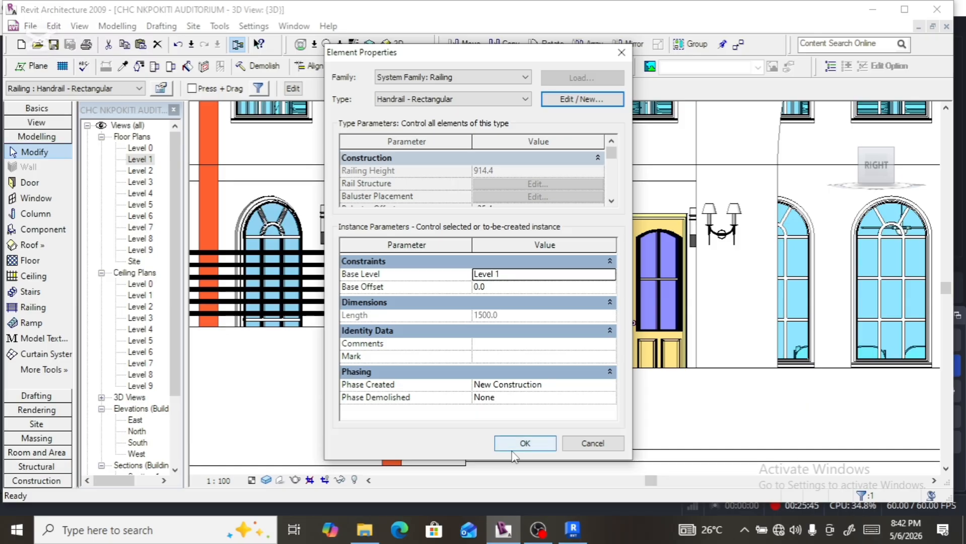
{"action": "left_click", "coordinate": [512, 444]}
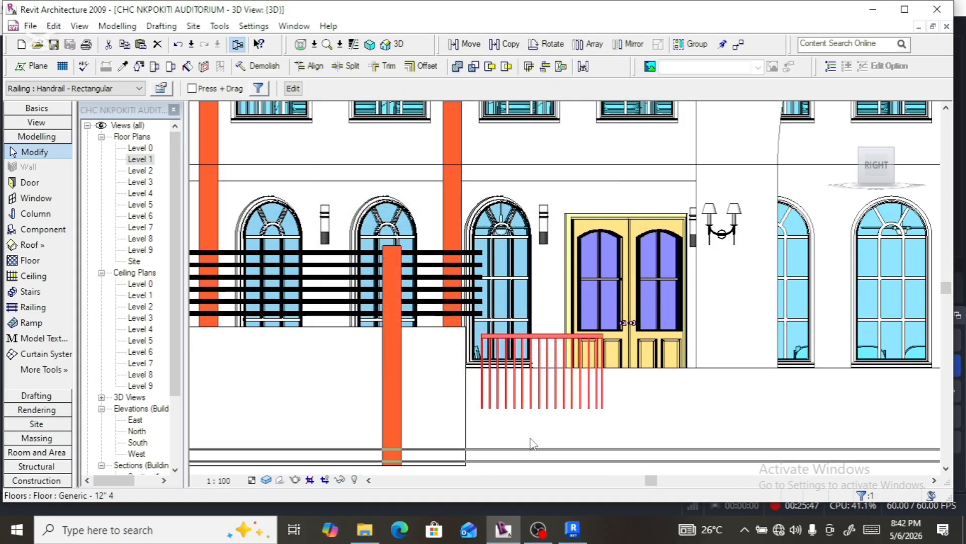
{"action": "left_click", "coordinate": [713, 406]}
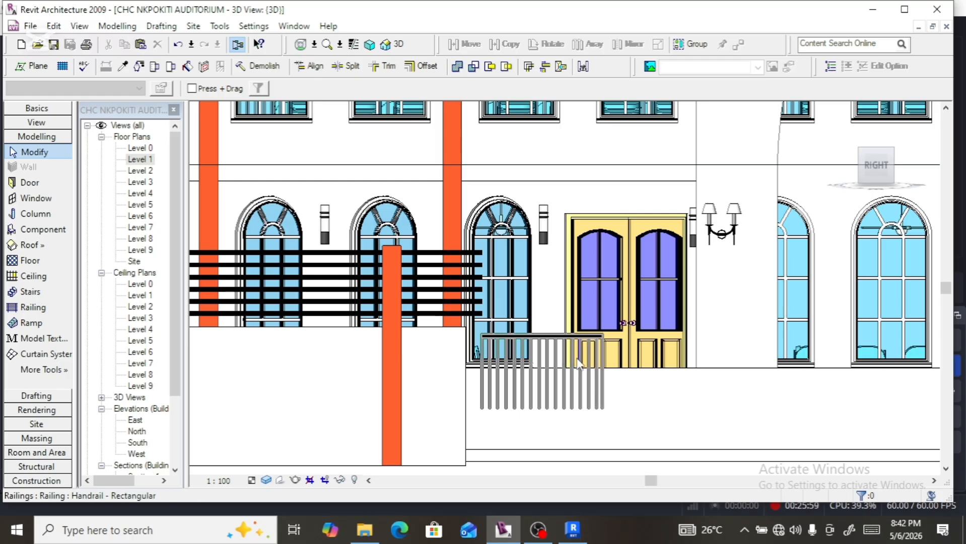
Delete the short balustered railing in front of the entrance door.
{"action": "left_click", "coordinate": [603, 382]}
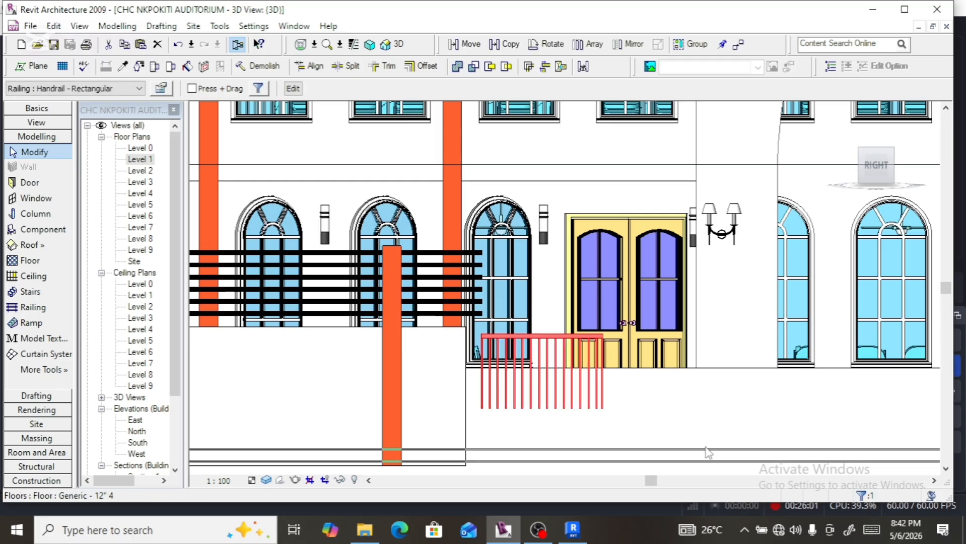
{"action": "key", "text": "Delete"}
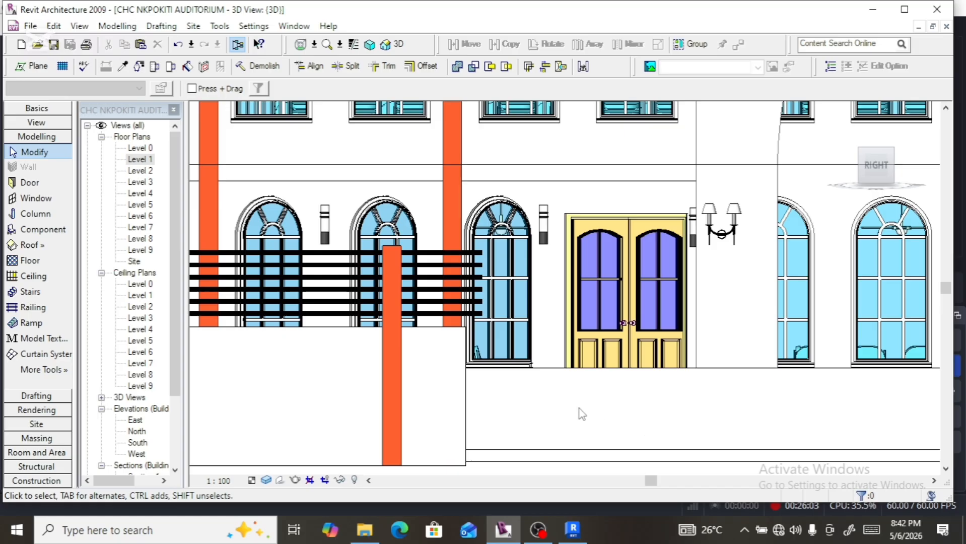
Examine the fence railing along the perimeter wall against the whole auditorium elevation.
{"action": "scroll", "coordinate": [579, 405], "scroll_direction": "down", "scroll_amount": 1}
{"action": "scroll", "coordinate": [579, 412], "scroll_direction": "down", "scroll_amount": 1}
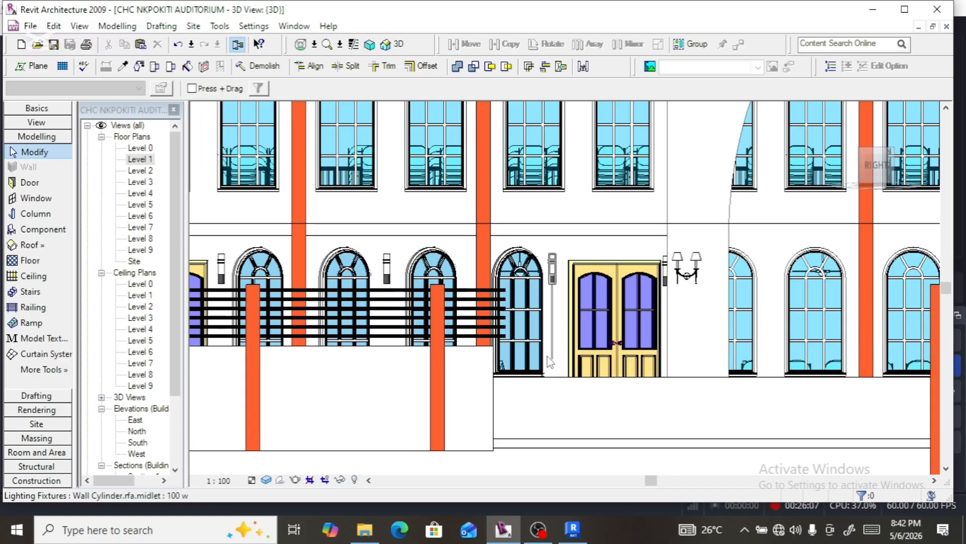
{"action": "scroll", "coordinate": [547, 356], "scroll_direction": "down", "scroll_amount": 1}
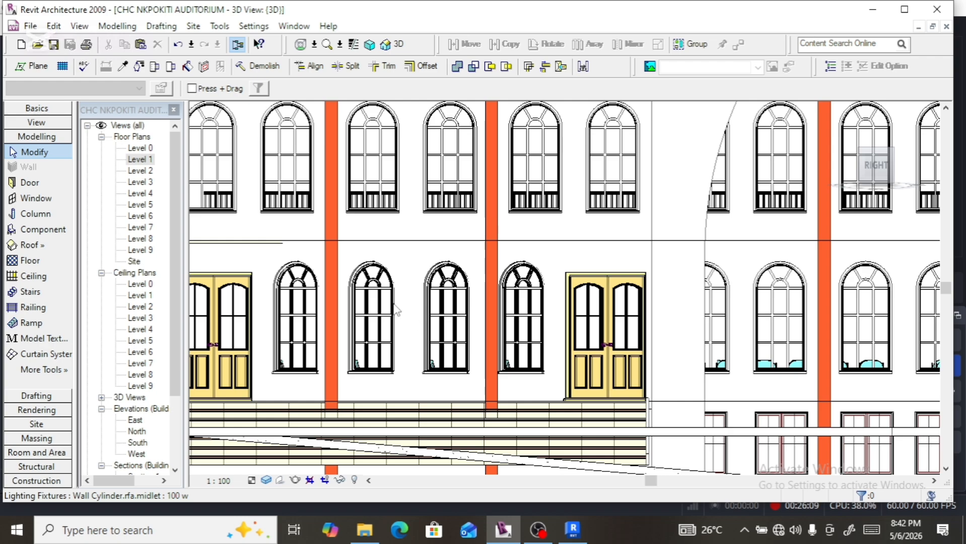
{"action": "scroll", "coordinate": [399, 308], "scroll_direction": "down", "scroll_amount": 1}
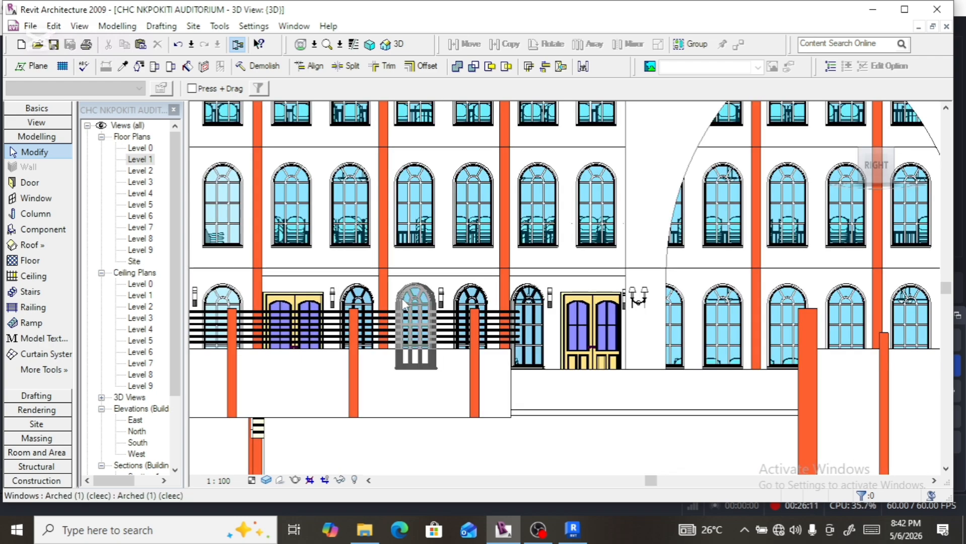
{"action": "scroll", "coordinate": [405, 304], "scroll_direction": "down", "scroll_amount": 1}
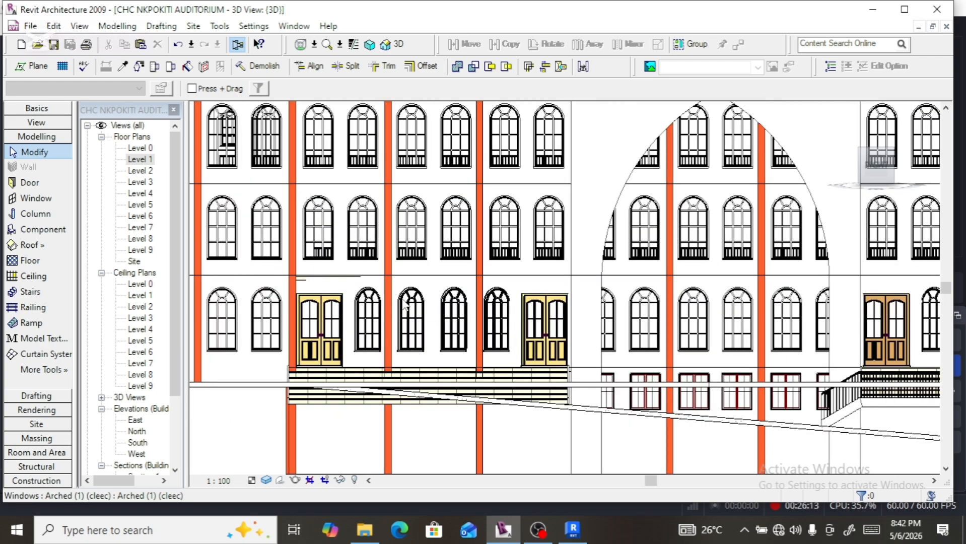
{"action": "scroll", "coordinate": [404, 304], "scroll_direction": "down", "scroll_amount": 1}
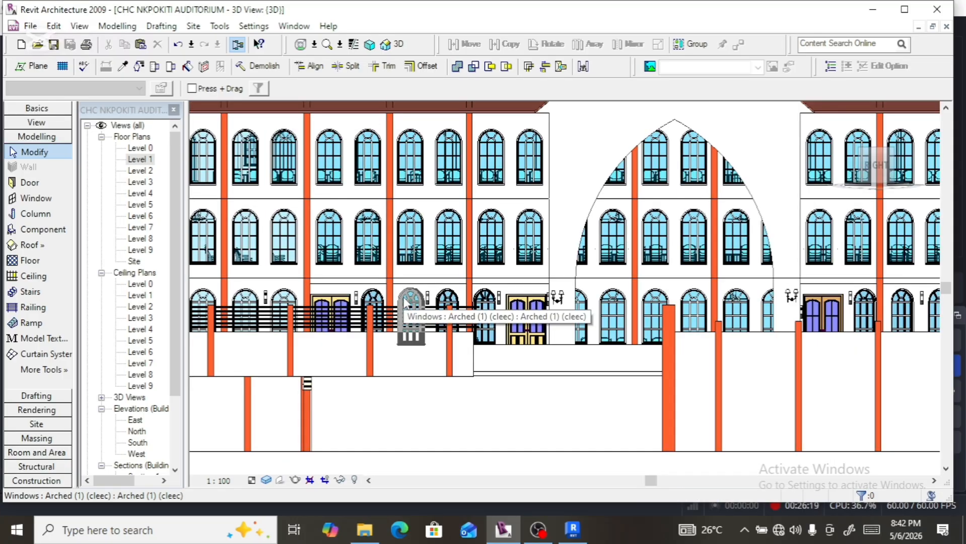
{"action": "scroll", "coordinate": [427, 358], "scroll_direction": "down", "scroll_amount": 1}
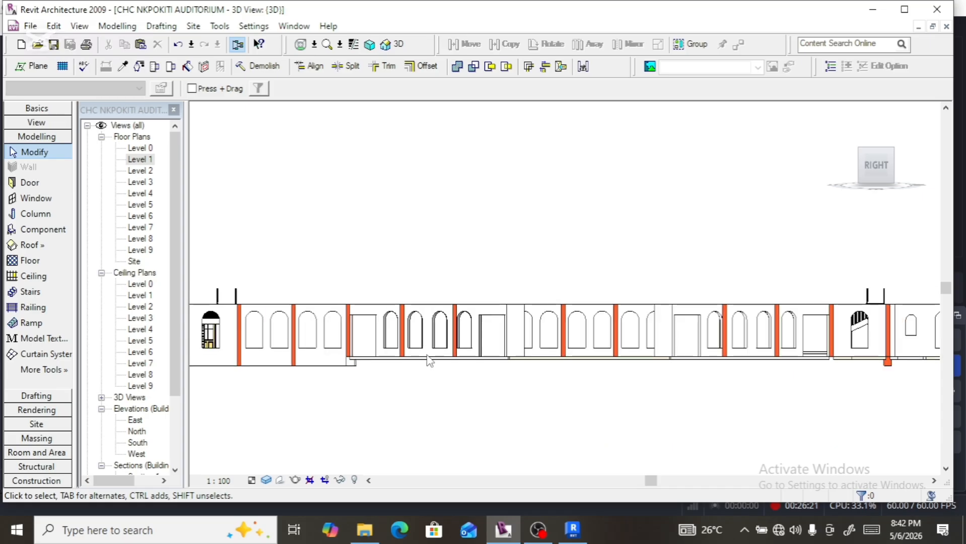
{"action": "scroll", "coordinate": [427, 358], "scroll_direction": "down", "scroll_amount": 1}
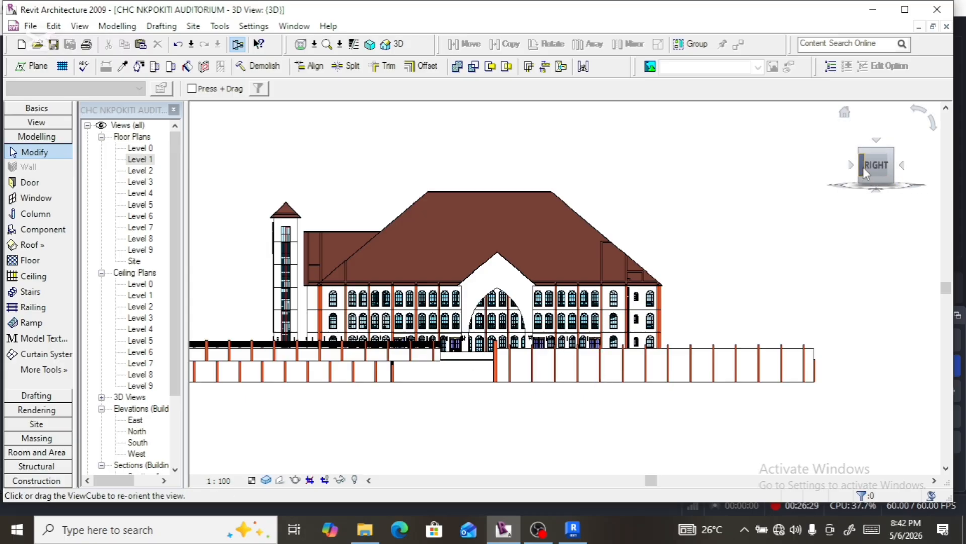
Examine the stretch of perimeter wall that still lacks a railing, with its red posts, from above the front of the auditorium.
{"action": "left_click_drag", "start_coordinate": [861, 166], "coordinate": [943, 197]}
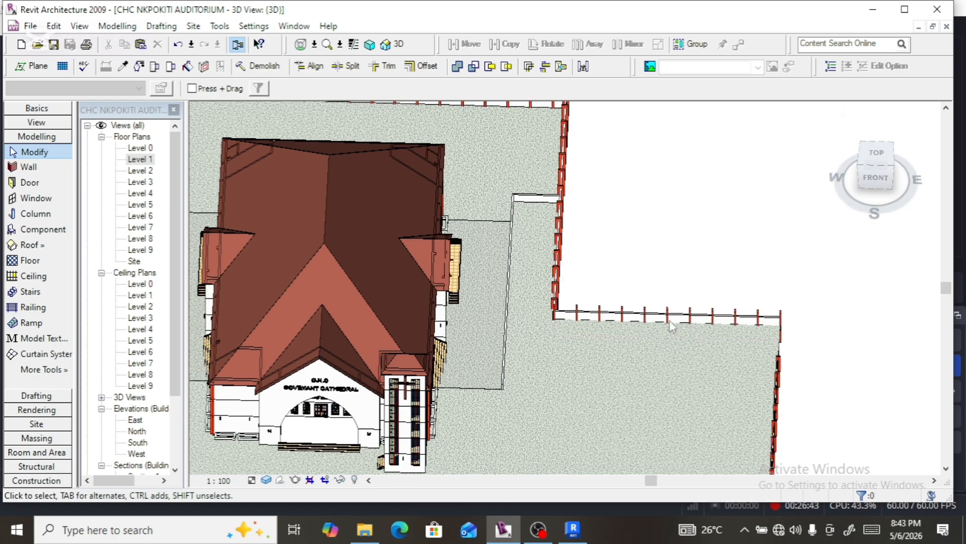
{"action": "scroll", "coordinate": [672, 328], "scroll_direction": "up", "scroll_amount": 2}
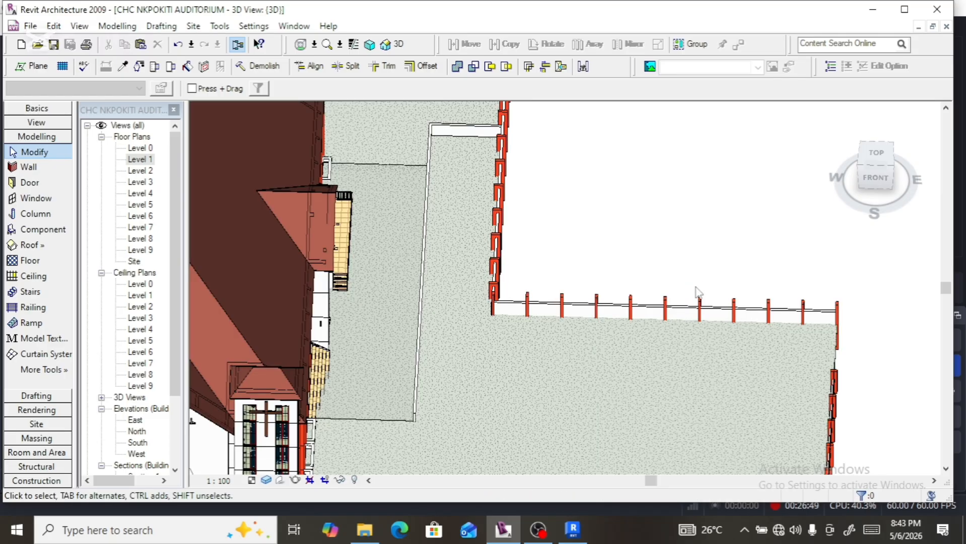
{"action": "scroll", "coordinate": [711, 307], "scroll_direction": "up", "scroll_amount": 1}
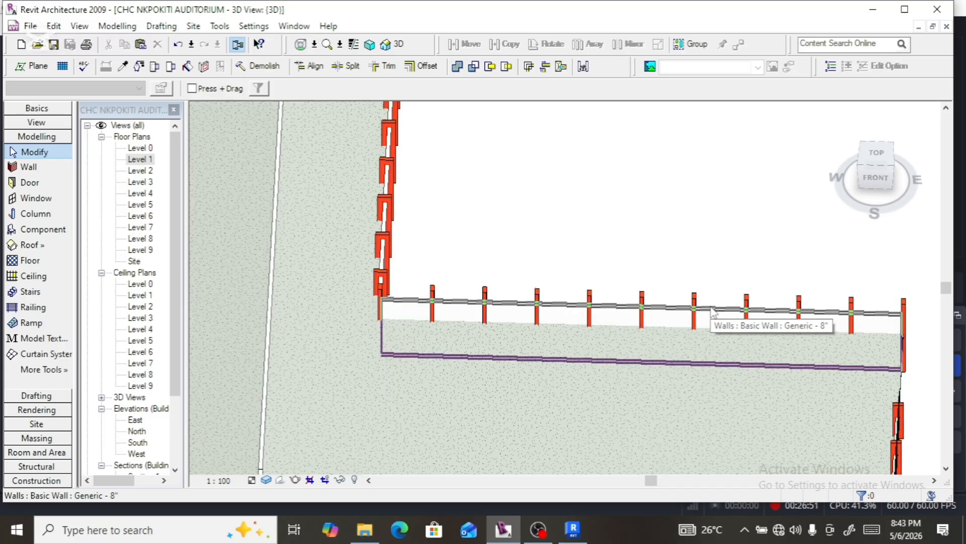
{"action": "scroll", "coordinate": [912, 308], "scroll_direction": "up", "scroll_amount": 1}
{"action": "scroll", "coordinate": [917, 313], "scroll_direction": "down", "scroll_amount": 1}
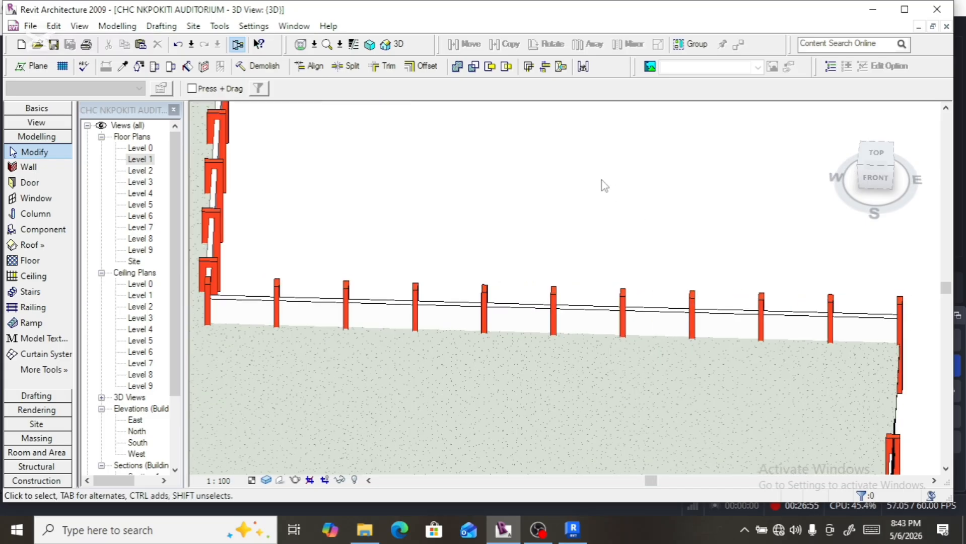
{"action": "left_click", "coordinate": [898, 339]}
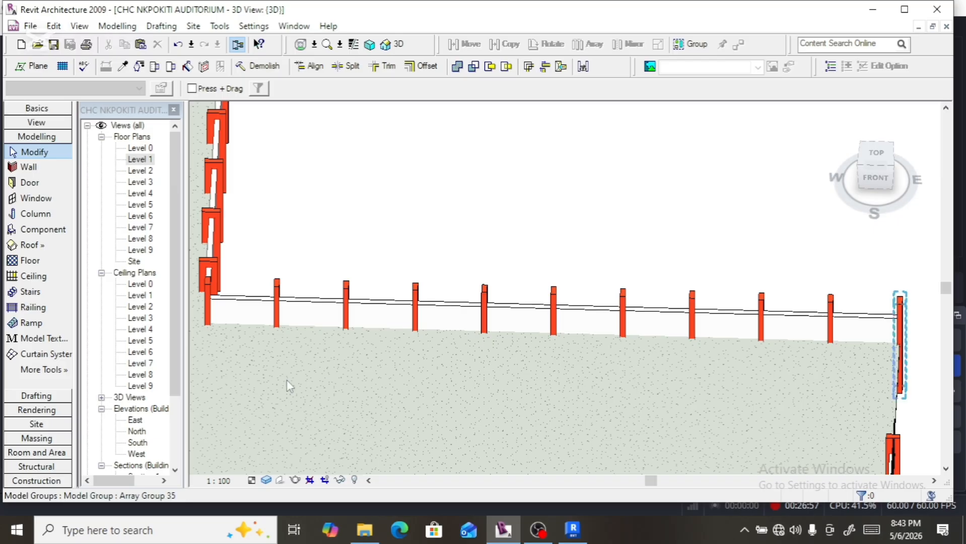
{"action": "key", "text": "Escape"}
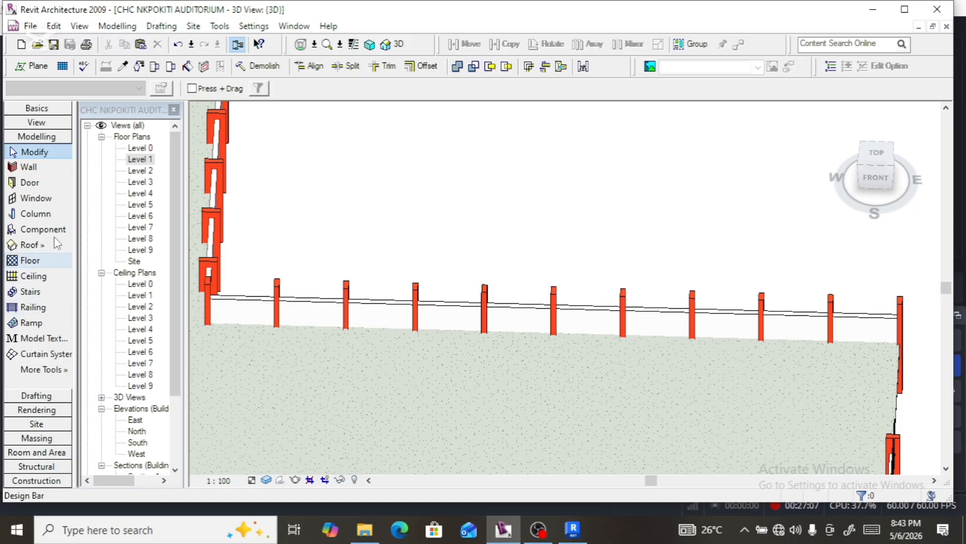
Start a railing sketch on the Level 1 floor plan for the fence wall beside grid 11 and save the project.
{"action": "double_click", "coordinate": [137, 160]}
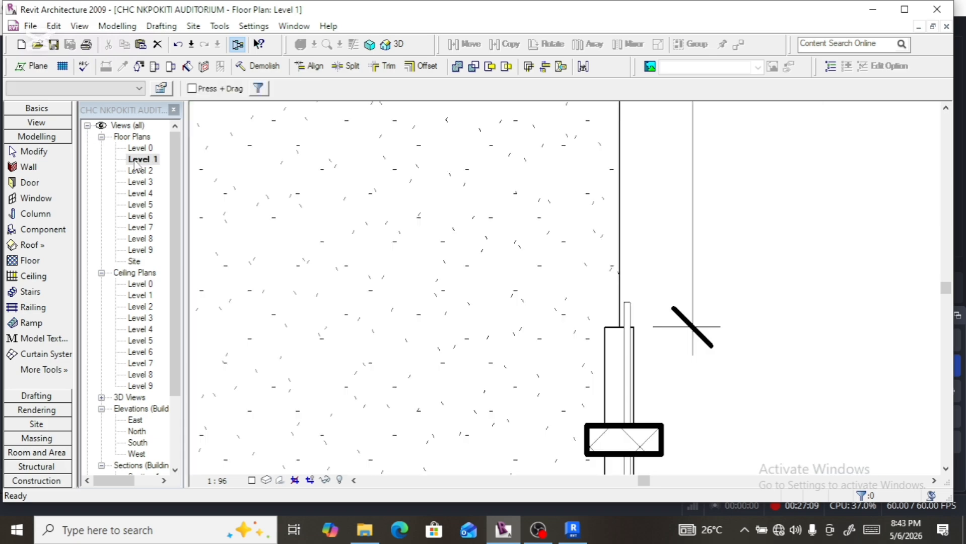
{"action": "scroll", "coordinate": [328, 211], "scroll_direction": "down", "scroll_amount": 5}
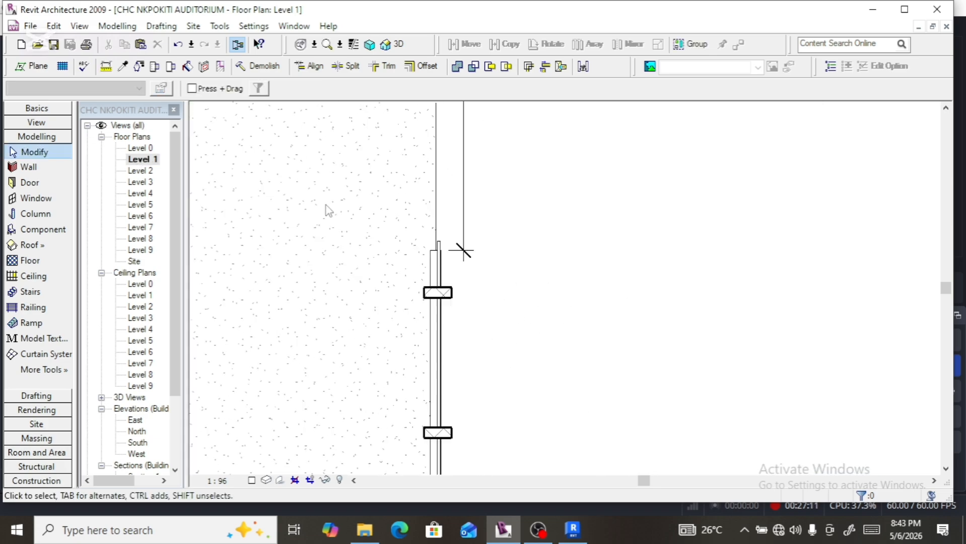
{"action": "scroll", "coordinate": [327, 210], "scroll_direction": "down", "scroll_amount": 5}
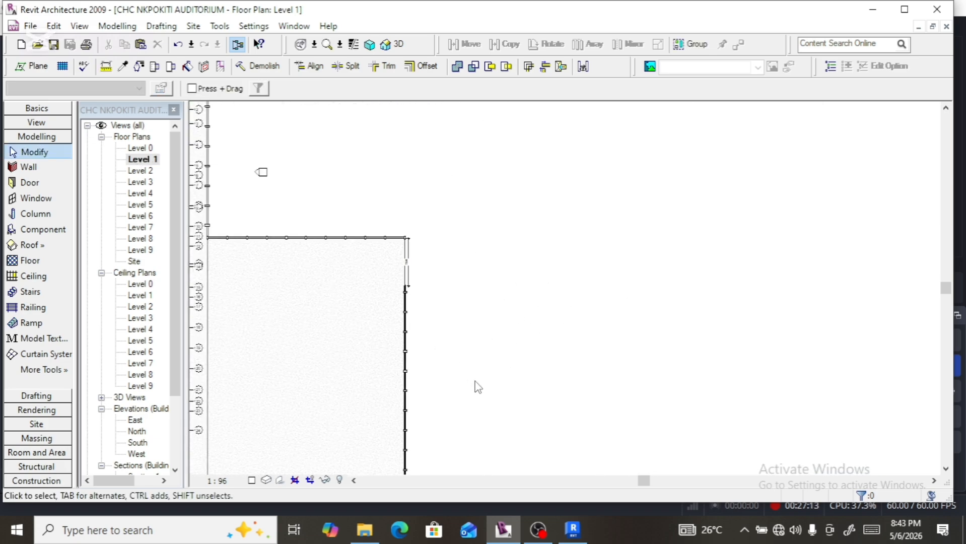
{"action": "scroll", "coordinate": [352, 307], "scroll_direction": "up", "scroll_amount": 3}
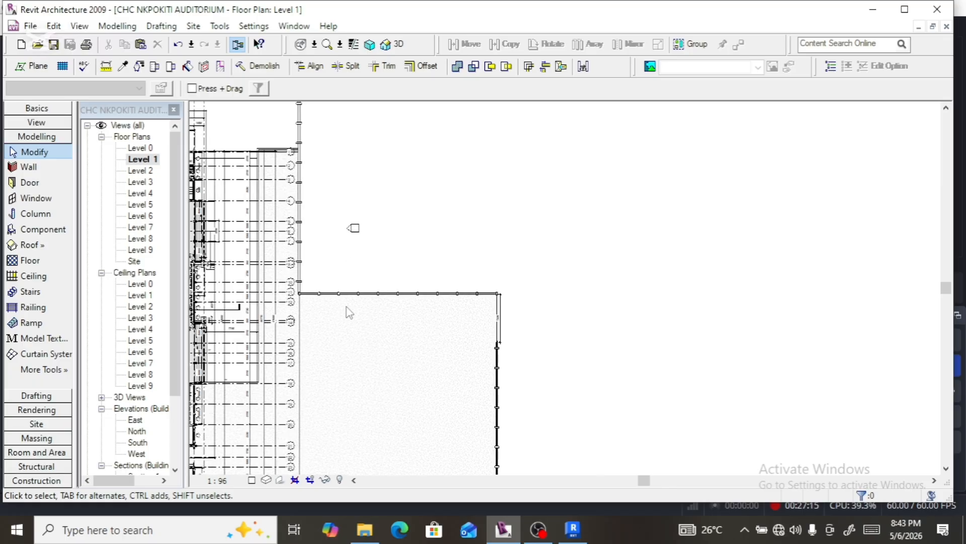
{"action": "scroll", "coordinate": [305, 297], "scroll_direction": "up", "scroll_amount": 4}
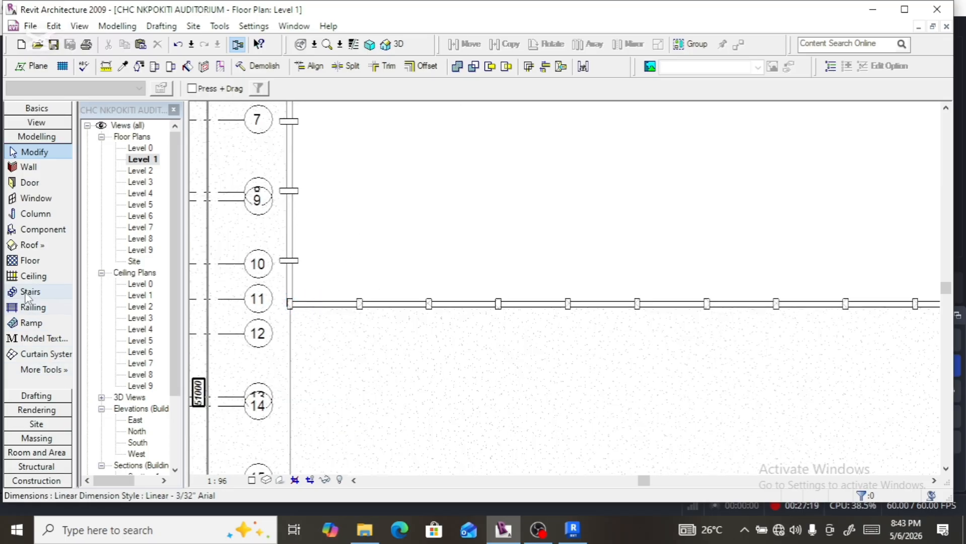
{"action": "left_click", "coordinate": [20, 309]}
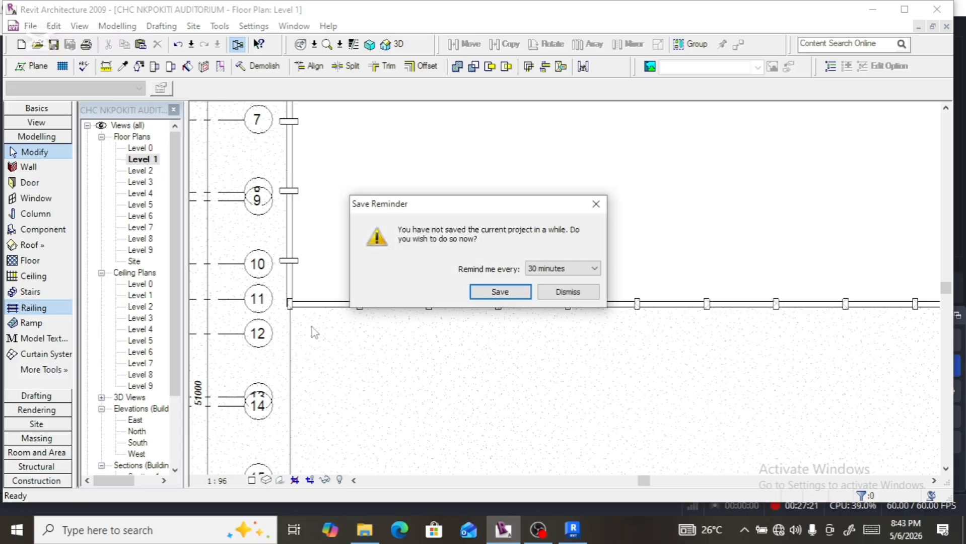
{"action": "left_click", "coordinate": [495, 292]}
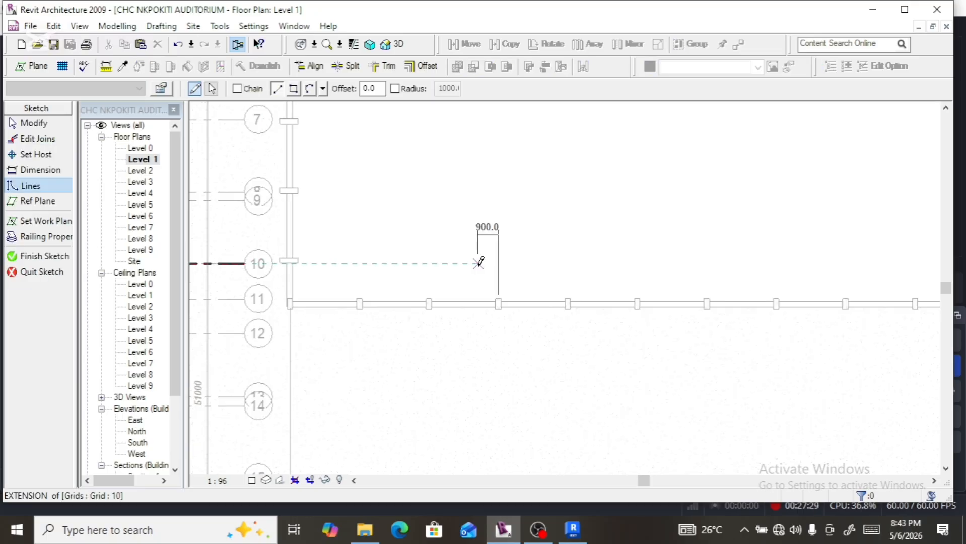
Sketch a straight railing line along the wall's centre from the corner post near grid 11 to just past the far end post and finish the sketch.
{"action": "scroll", "coordinate": [292, 302], "scroll_direction": "up", "scroll_amount": 2}
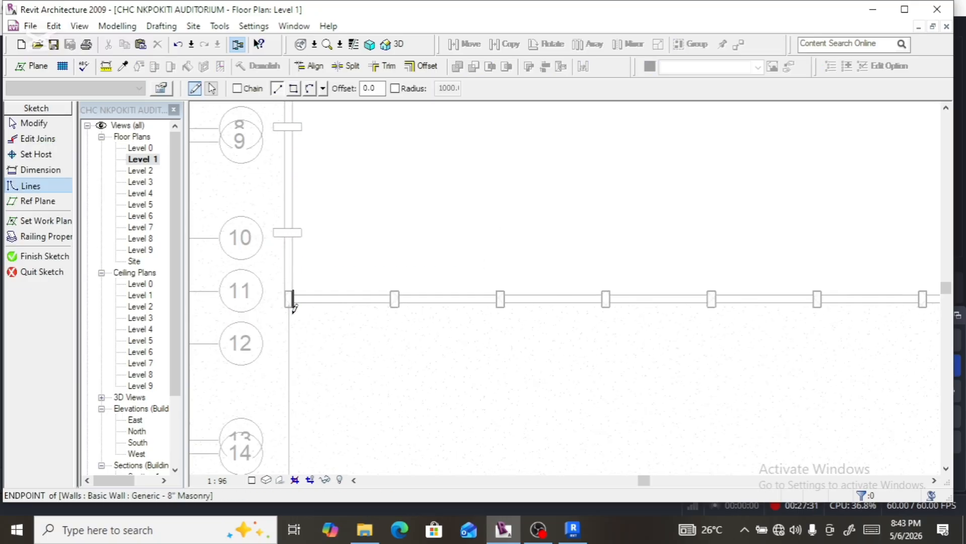
{"action": "scroll", "coordinate": [292, 312], "scroll_direction": "up", "scroll_amount": 3}
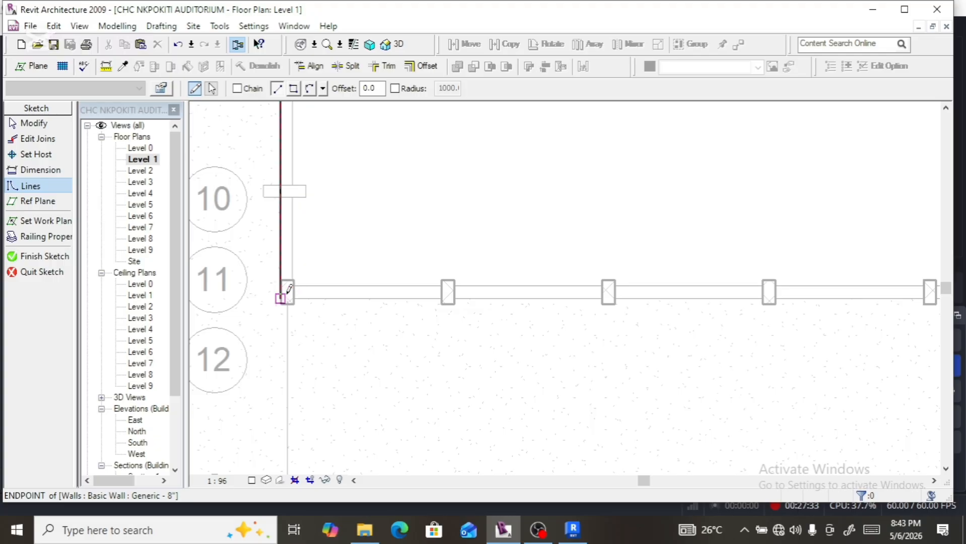
{"action": "left_click", "coordinate": [292, 300]}
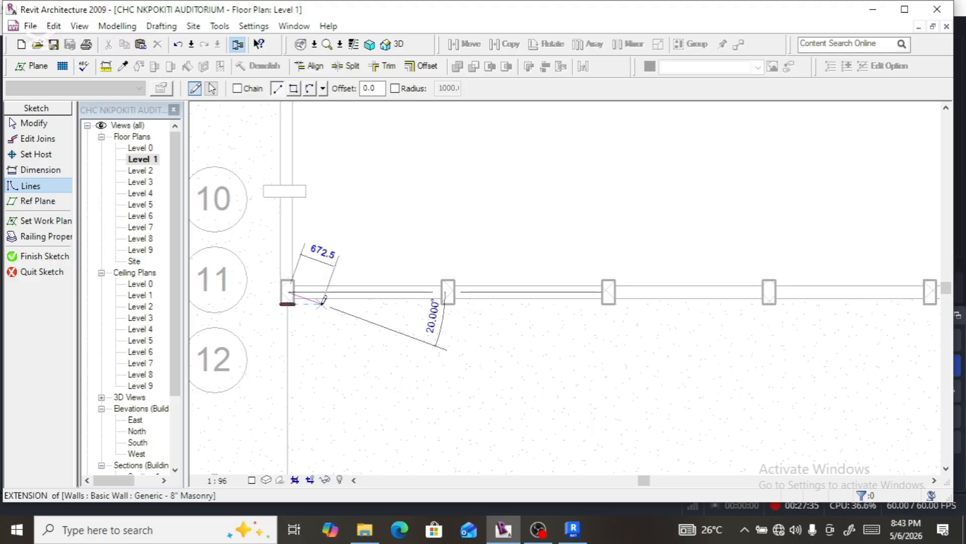
{"action": "scroll", "coordinate": [297, 304], "scroll_direction": "down", "scroll_amount": 4}
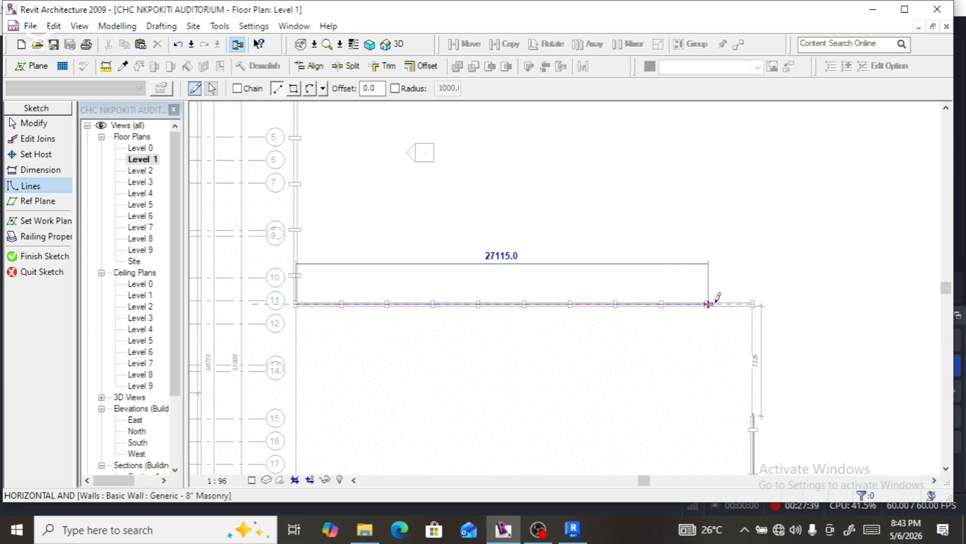
{"action": "scroll", "coordinate": [753, 303], "scroll_direction": "up", "scroll_amount": 3}
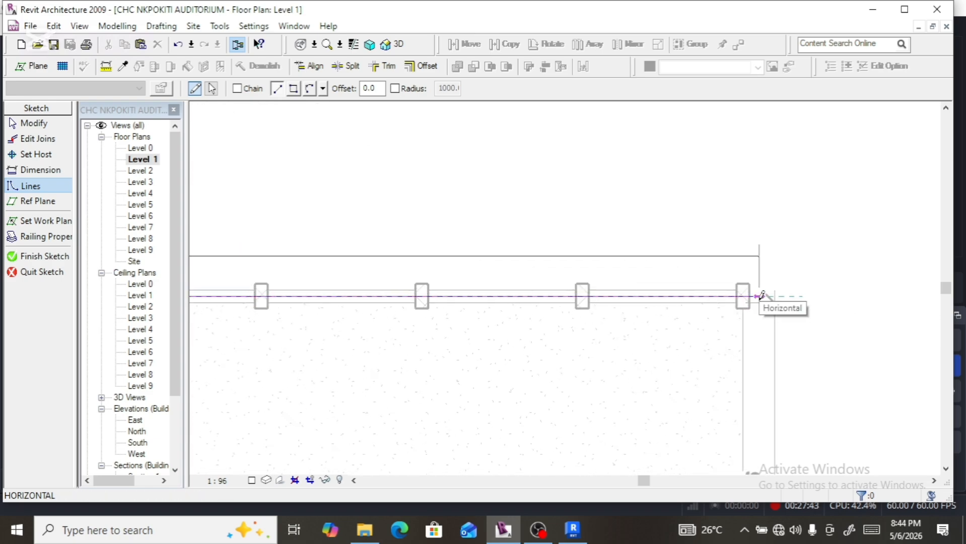
{"action": "left_click", "coordinate": [760, 296]}
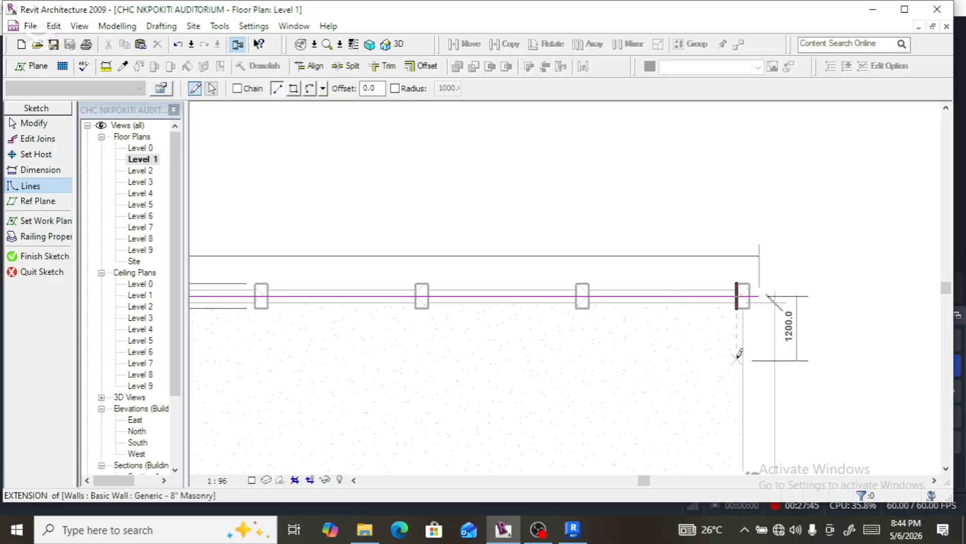
{"action": "left_click", "coordinate": [58, 256]}
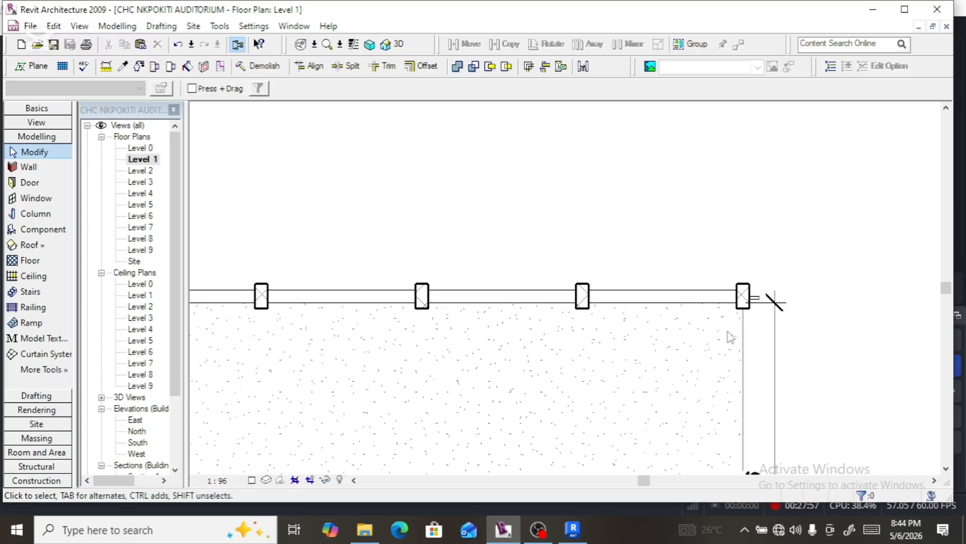
In the 3D view's back elevation, nudge the new Handrail - Rectangular railing upward from the wall until it lines up with the black fence rails.
{"action": "left_click", "coordinate": [399, 45]}
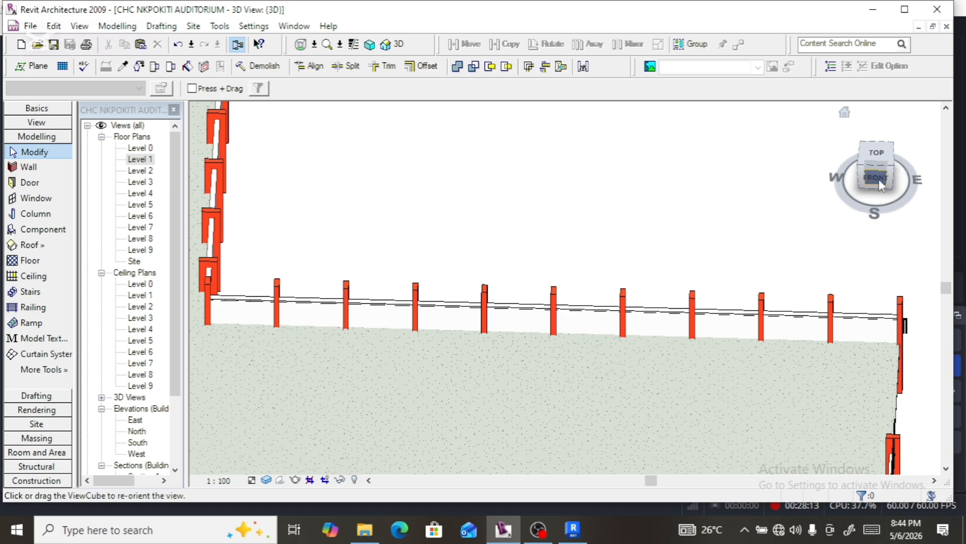
{"action": "left_click_drag", "start_coordinate": [879, 179], "coordinate": [799, 163]}
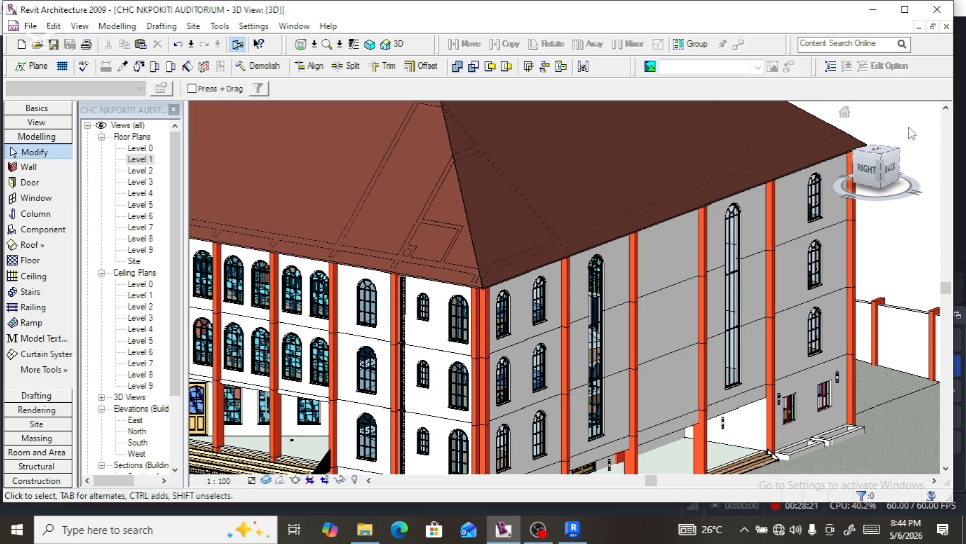
{"action": "left_click", "coordinate": [891, 172]}
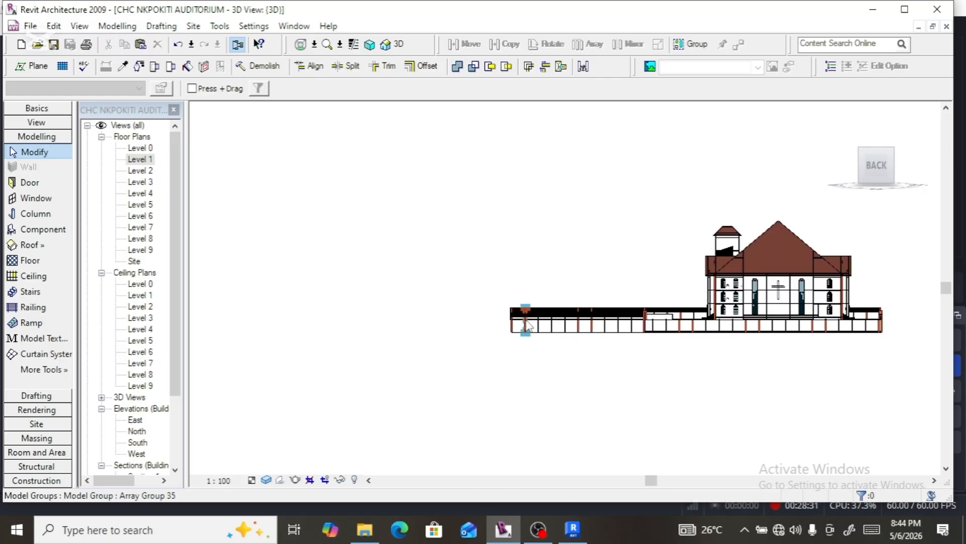
{"action": "scroll", "coordinate": [525, 320], "scroll_direction": "up", "scroll_amount": 2}
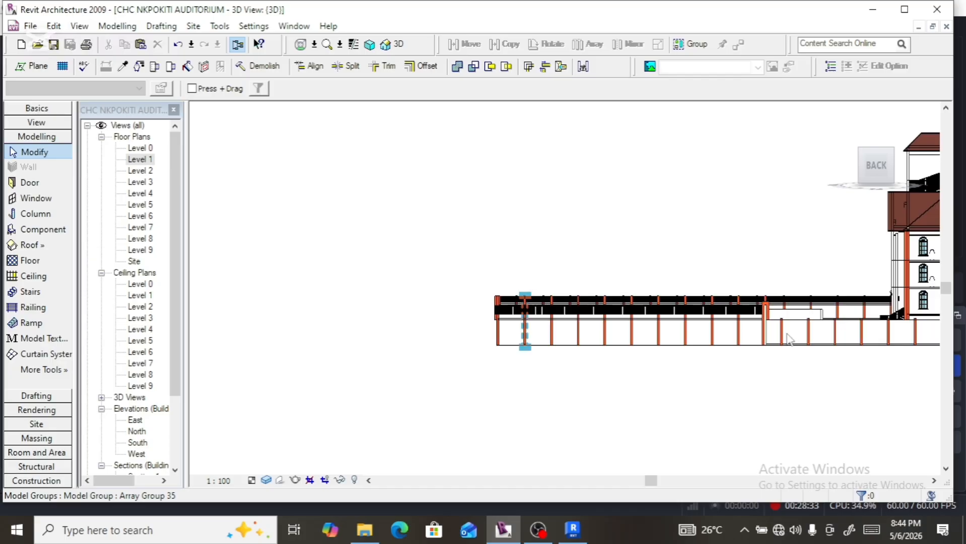
{"action": "scroll", "coordinate": [783, 325], "scroll_direction": "up", "scroll_amount": 2}
{"action": "scroll", "coordinate": [783, 326], "scroll_direction": "up", "scroll_amount": 1}
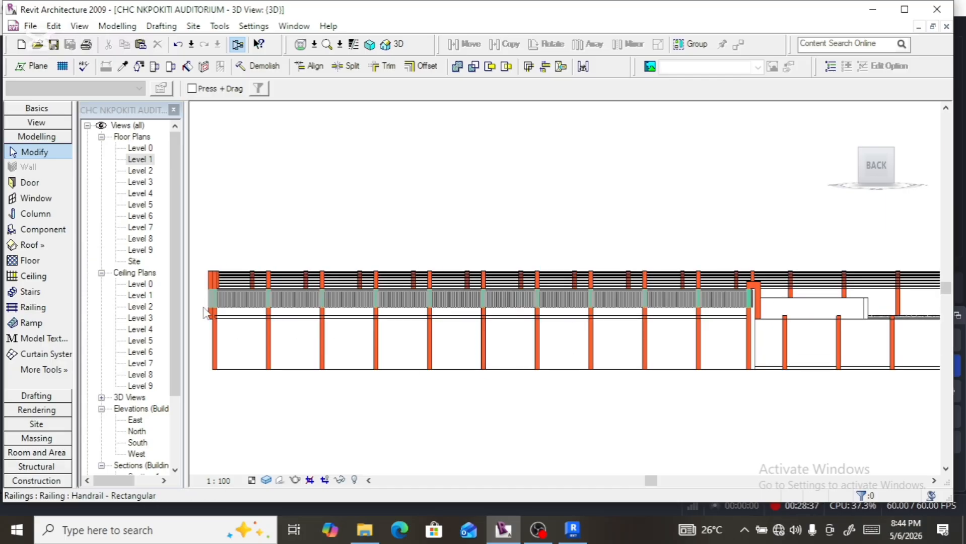
{"action": "left_click", "coordinate": [206, 310]}
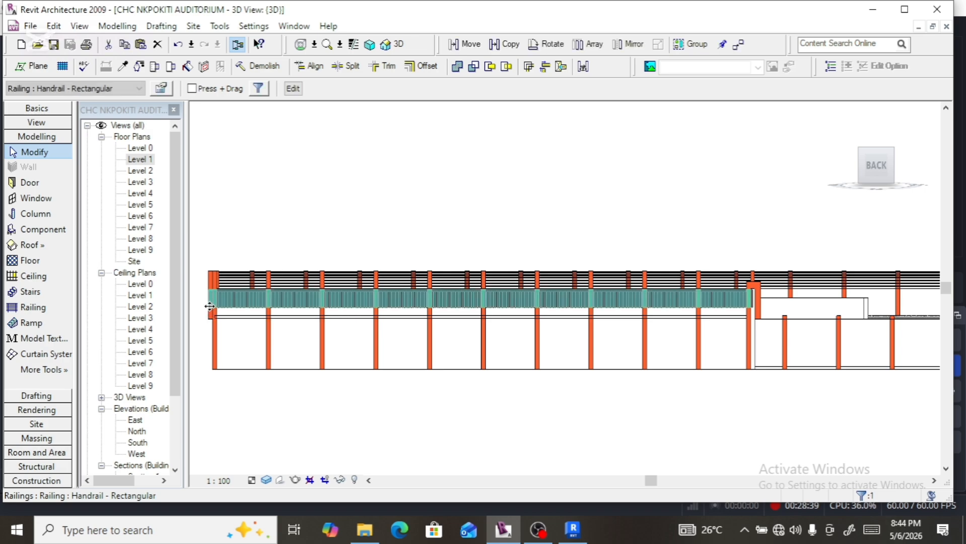
{"action": "scroll", "coordinate": [252, 282], "scroll_direction": "up", "scroll_amount": 2}
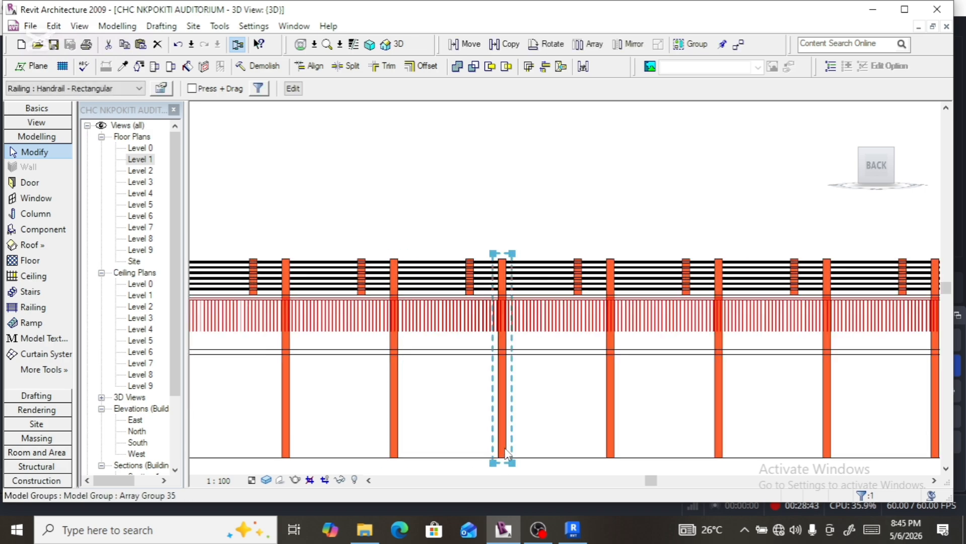
{"action": "scroll", "coordinate": [526, 437], "scroll_direction": "up", "scroll_amount": 1}
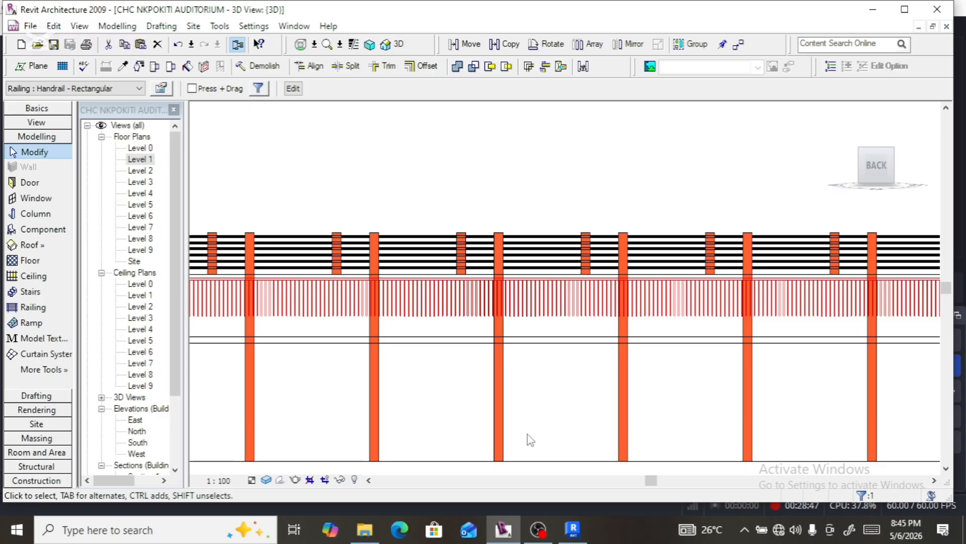
{"action": "key", "text": "Up"}
{"action": "key", "text": "Up"}
{"action": "key", "text": "Up"}
{"action": "key", "text": "Up"}
{"action": "key", "text": "Up"}
{"action": "key", "text": "Up"}
{"action": "key", "text": "Up"}
{"action": "key", "text": "Up"}
{"action": "key", "text": "Up"}
{"action": "key", "text": "Up"}
{"action": "key", "text": "Up"}
{"action": "key", "text": "Up"}
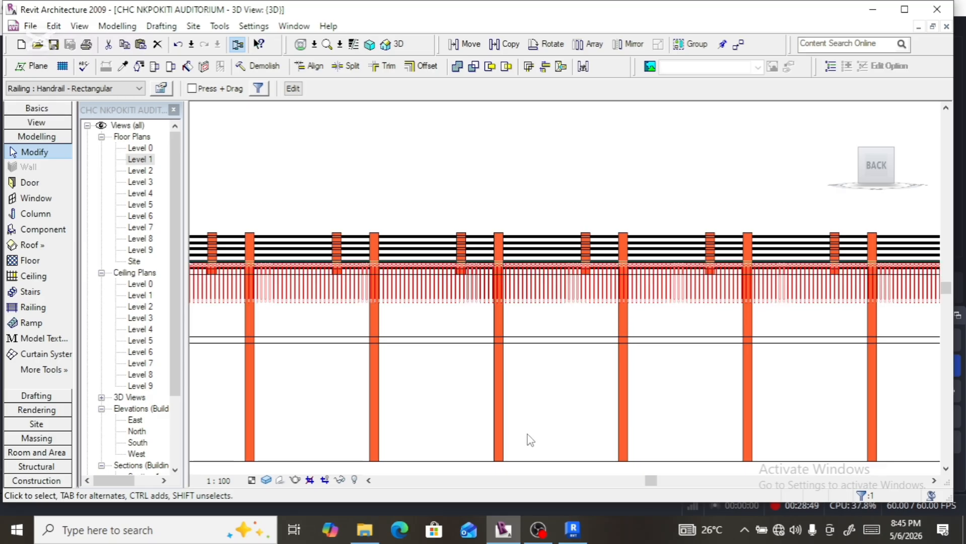
{"action": "key", "text": "Up"}
{"action": "key", "text": "Up"}
{"action": "key", "text": "Up"}
{"action": "key", "text": "Up"}
{"action": "key", "text": "Up"}
{"action": "key", "text": "Up"}
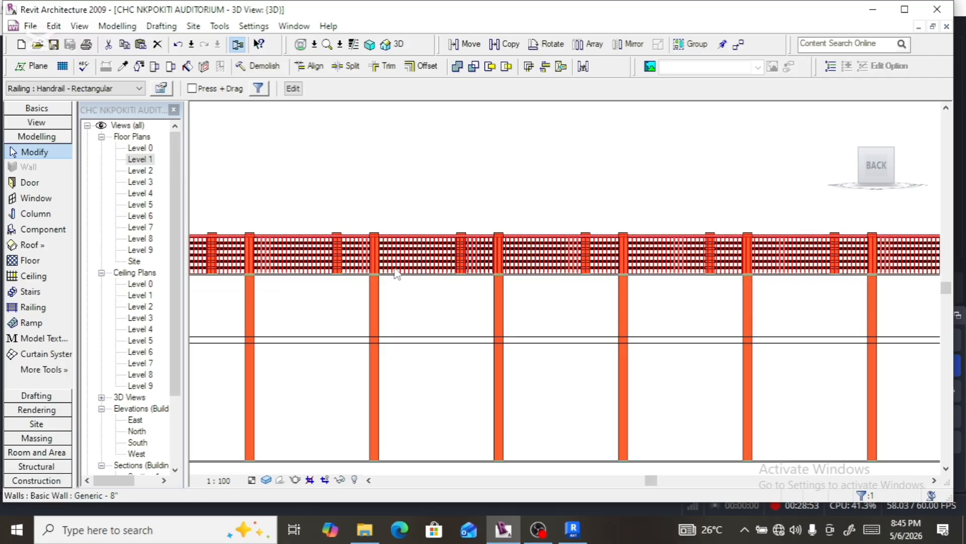
{"action": "scroll", "coordinate": [363, 293], "scroll_direction": "up", "scroll_amount": 4}
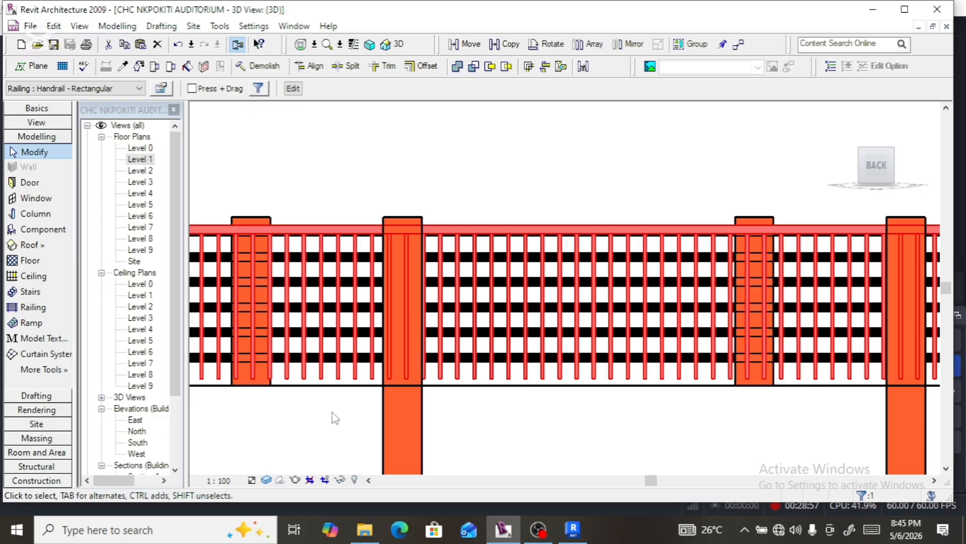
{"action": "key", "text": "Up"}
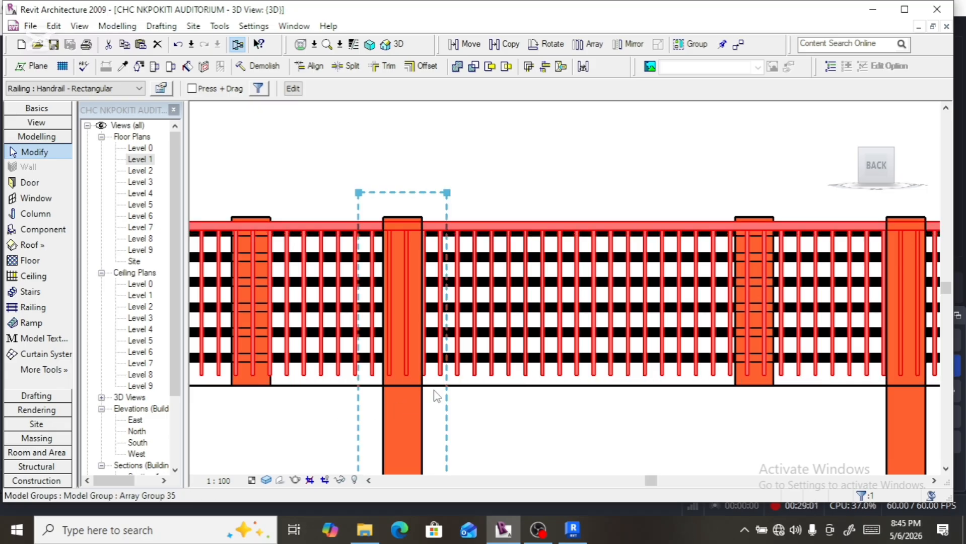
Change the new railing along the back perimeter wall to the Handrail - Rectangular 2 type.
{"action": "scroll", "coordinate": [468, 404], "scroll_direction": "down", "scroll_amount": 4}
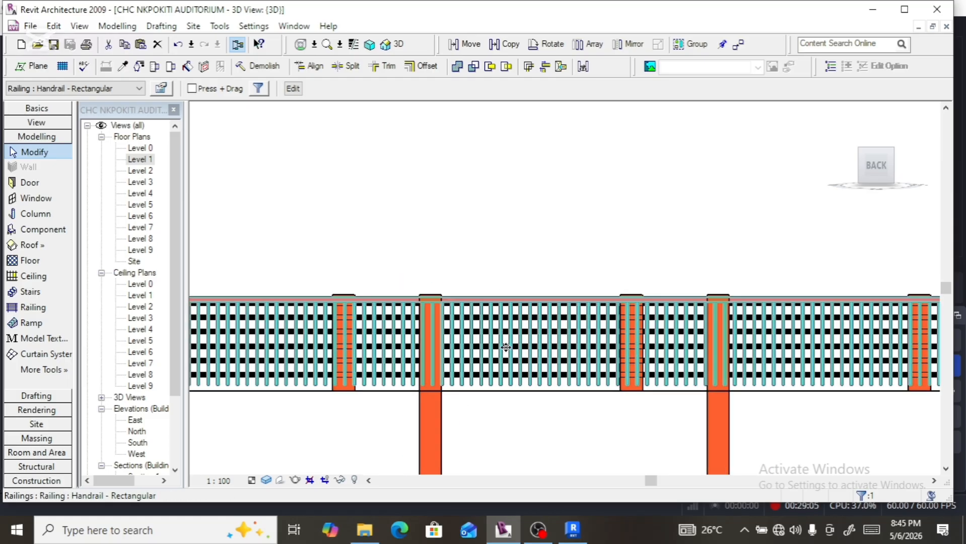
{"action": "scroll", "coordinate": [551, 347], "scroll_direction": "down", "scroll_amount": 5}
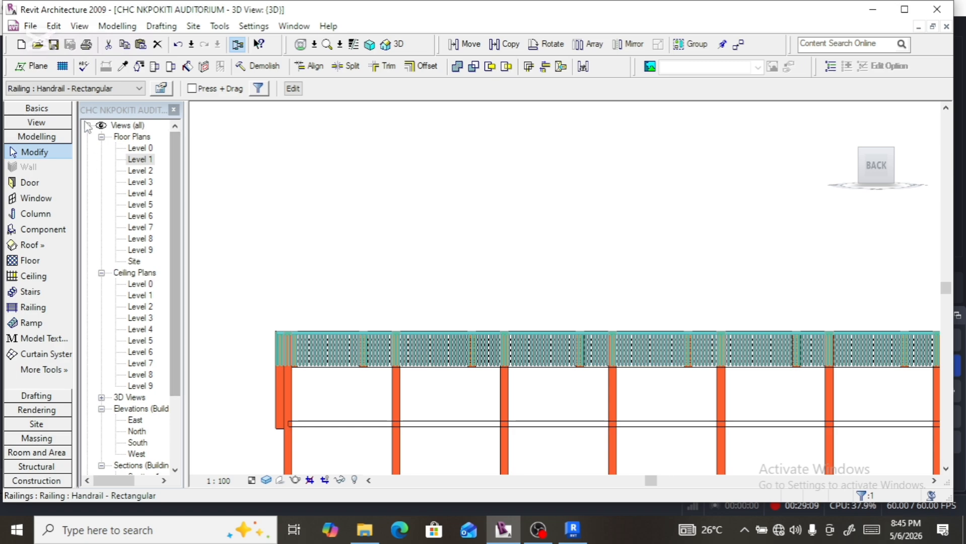
{"action": "left_click", "coordinate": [139, 88]}
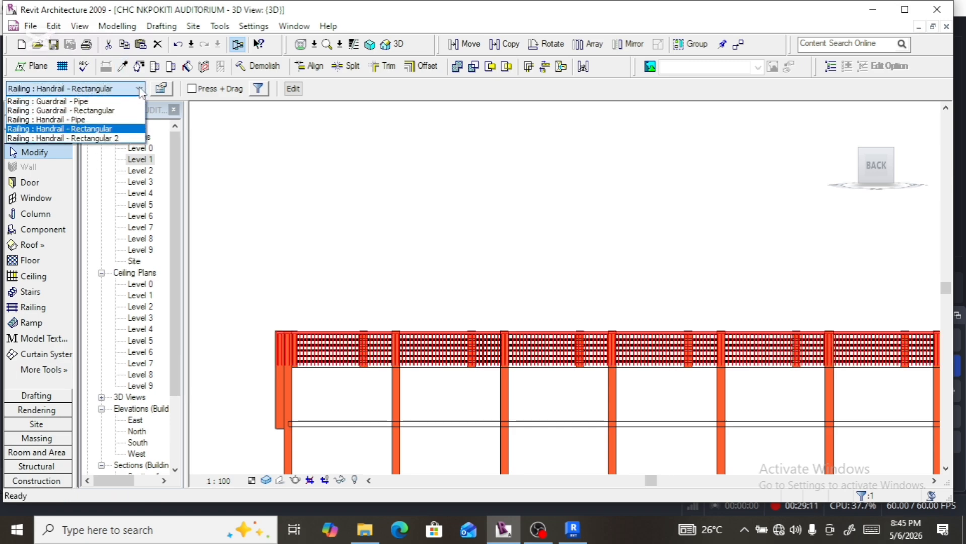
{"action": "left_click", "coordinate": [117, 138]}
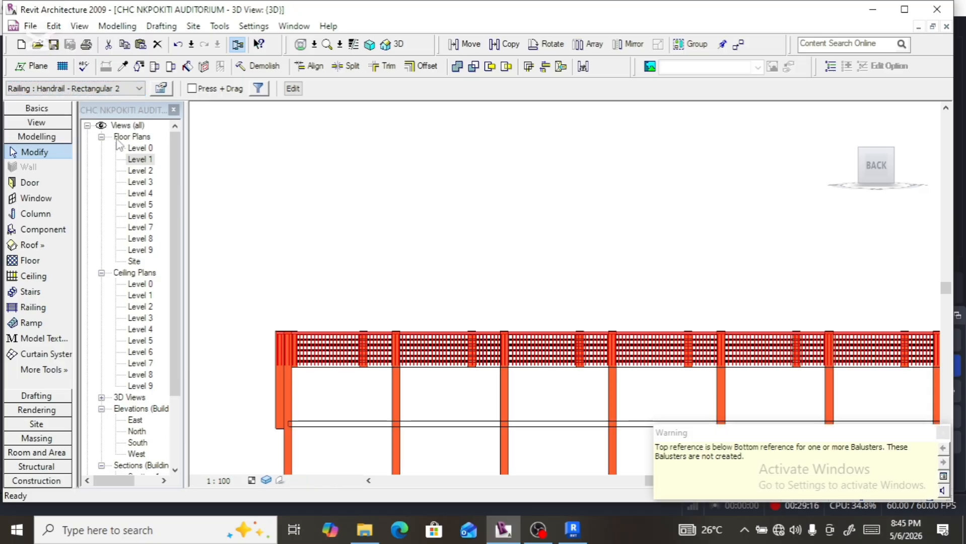
{"action": "left_click", "coordinate": [270, 263]}
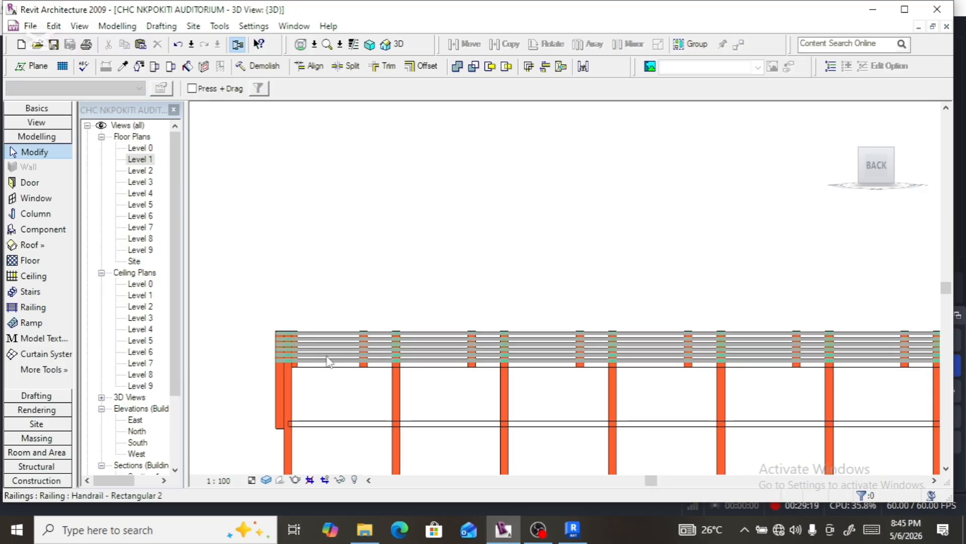
On the Level 1 floor plan, nudge the new Handrail - Rectangular 2 railing away from the paved area until it is centred on the wall.
{"action": "scroll", "coordinate": [322, 360], "scroll_direction": "up", "scroll_amount": 1}
{"action": "scroll", "coordinate": [322, 360], "scroll_direction": "up", "scroll_amount": 1}
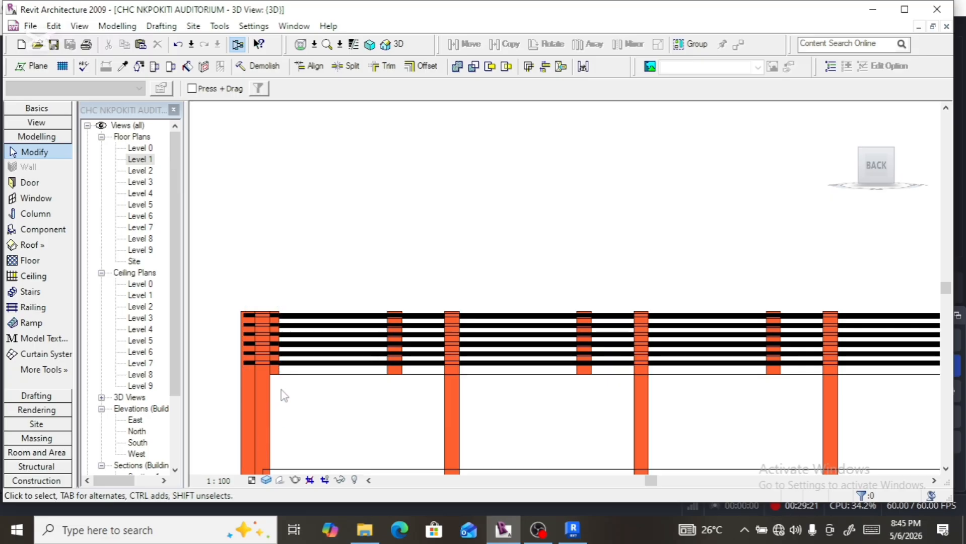
{"action": "left_click", "coordinate": [296, 362]}
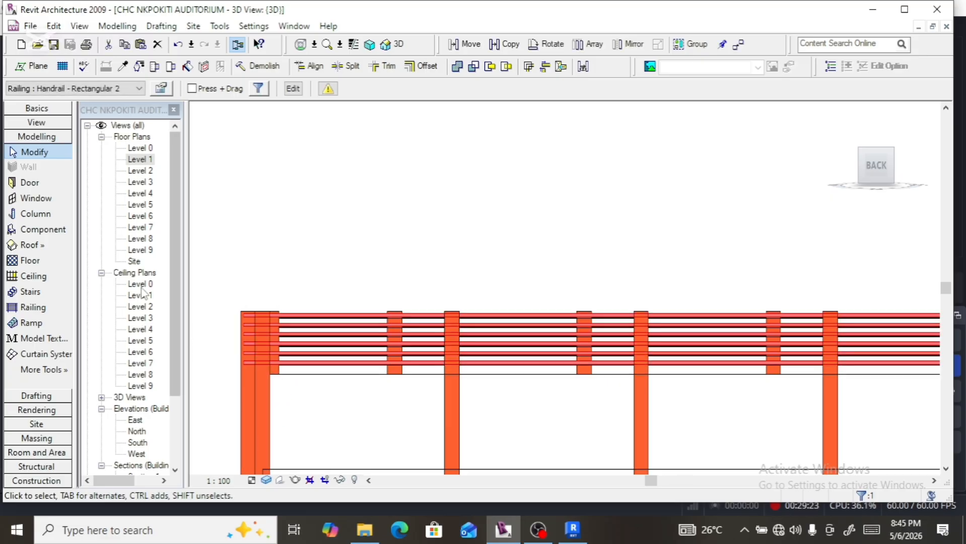
{"action": "double_click", "coordinate": [143, 159]}
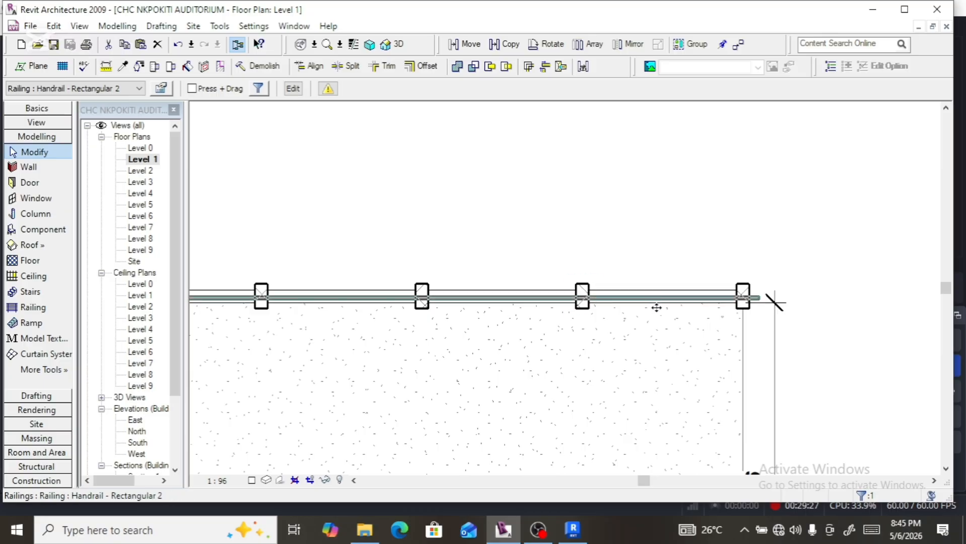
{"action": "scroll", "coordinate": [741, 320], "scroll_direction": "up", "scroll_amount": 3}
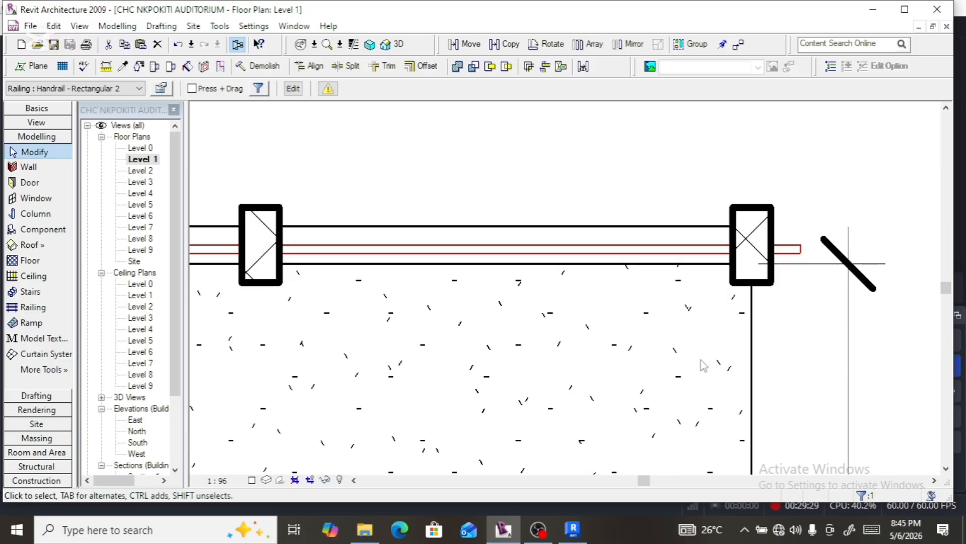
{"action": "key", "text": "Up"}
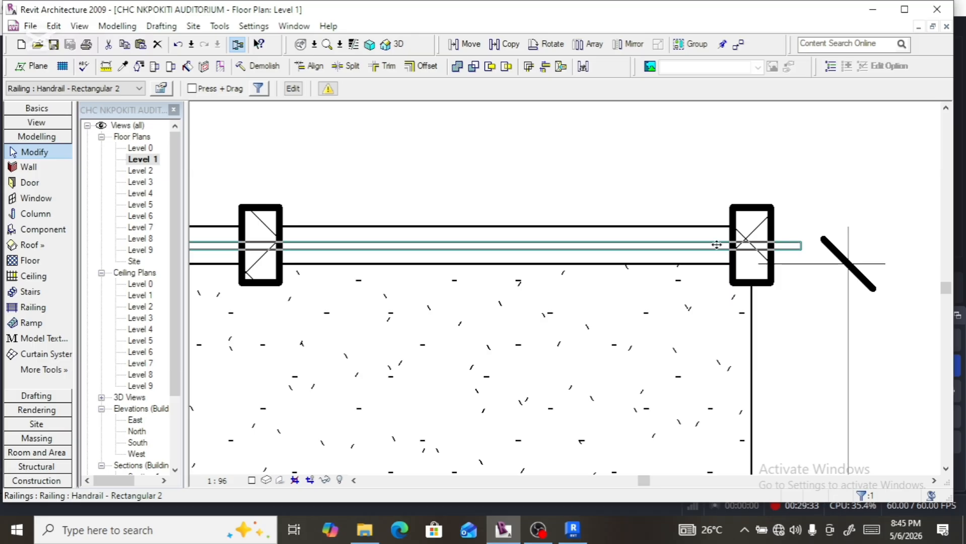
Edit the railing's sketch so its overhanging end stops at the inner face of the end post, and finish the sketch.
{"action": "double_click", "coordinate": [716, 245]}
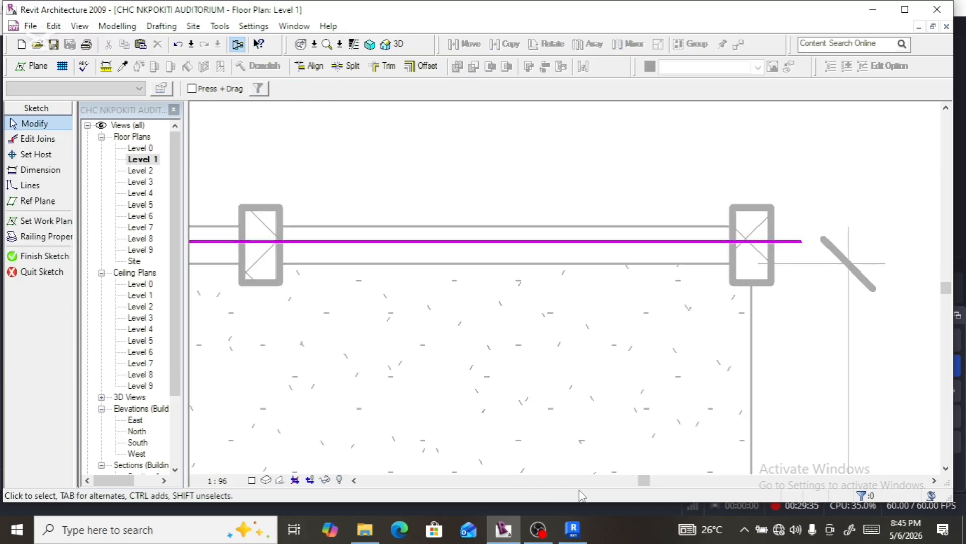
{"action": "left_click", "coordinate": [800, 242]}
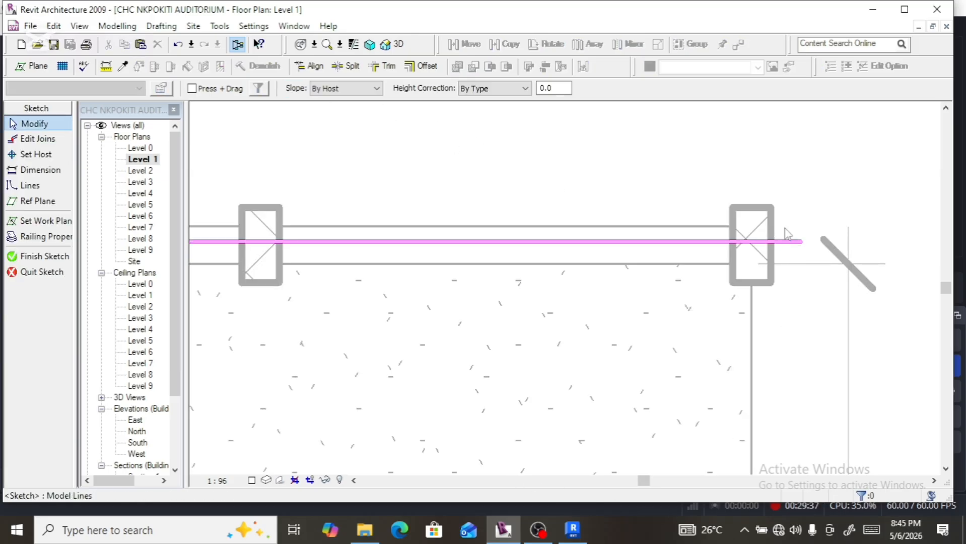
{"action": "left_click_drag", "start_coordinate": [799, 242], "coordinate": [733, 240]}
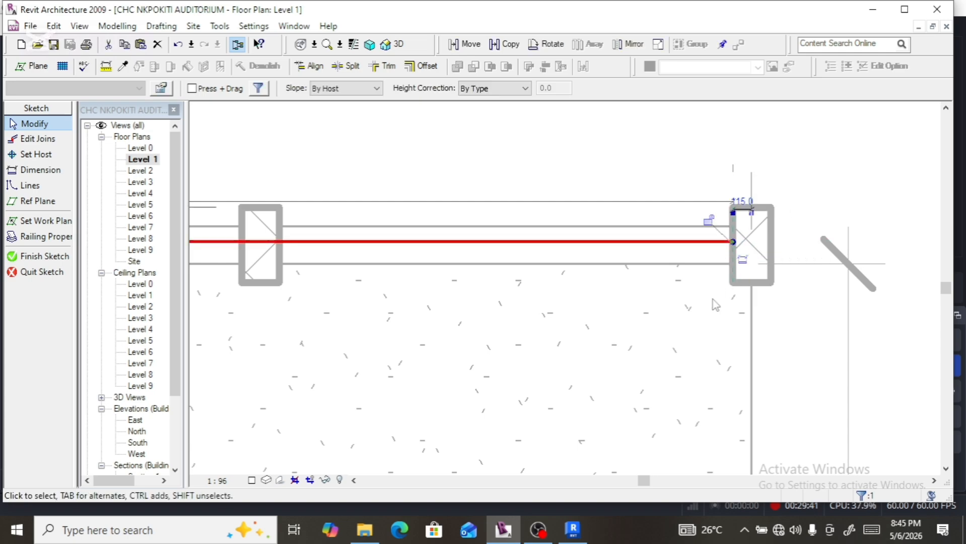
{"action": "left_click", "coordinate": [45, 256]}
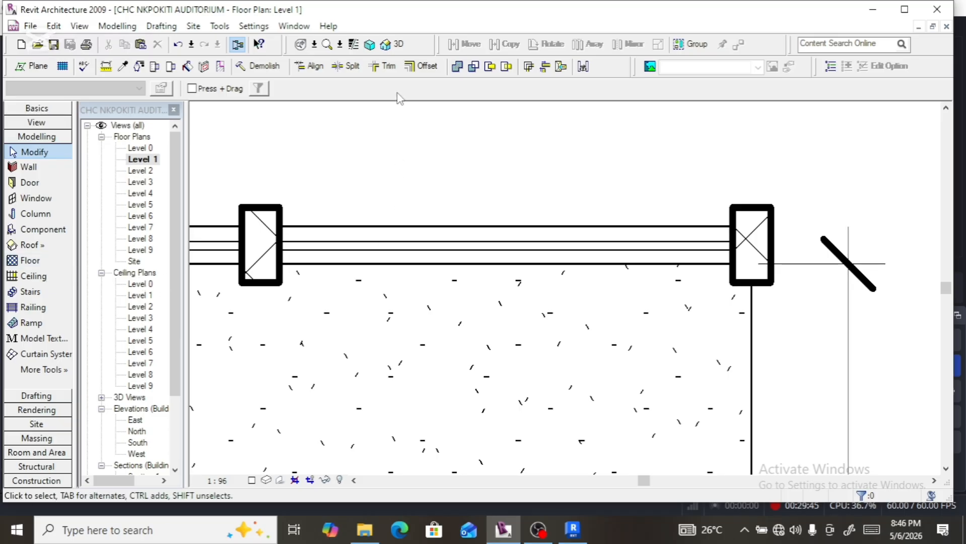
Examine the trimmed railing and the rest of the perimeter fence in 3D, from the back elevation and from above, for stretches still without rails.
{"action": "left_click", "coordinate": [392, 45]}
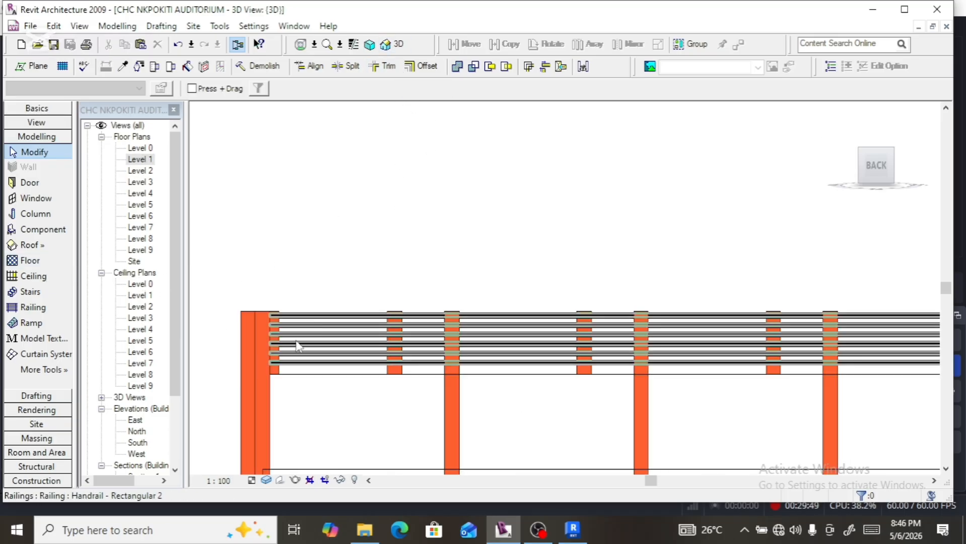
{"action": "scroll", "coordinate": [294, 274], "scroll_direction": "down", "scroll_amount": 2}
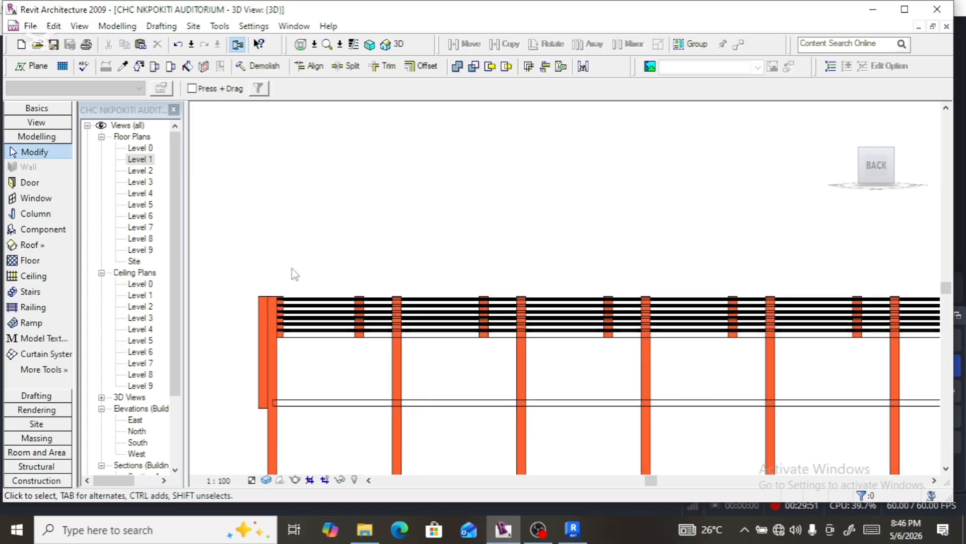
{"action": "scroll", "coordinate": [302, 264], "scroll_direction": "down", "scroll_amount": 3}
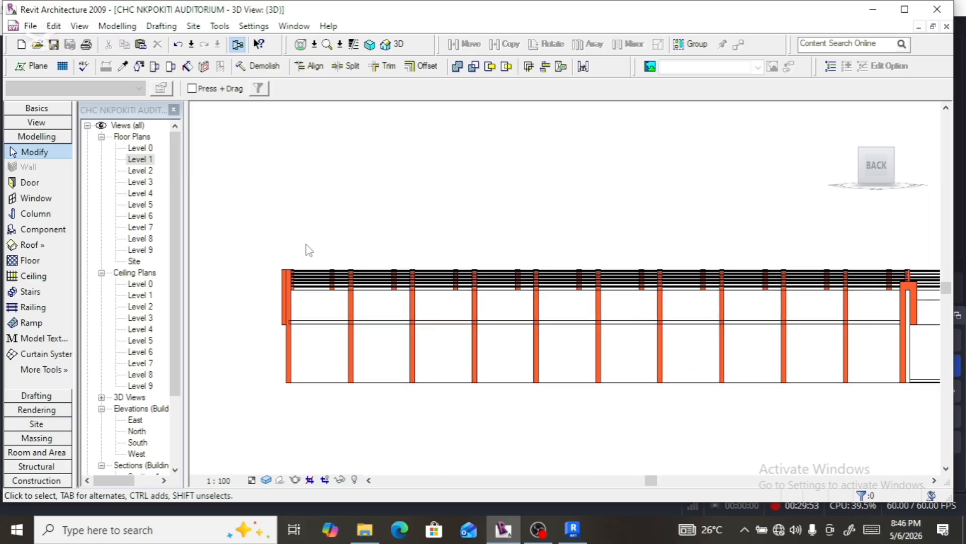
{"action": "left_click", "coordinate": [297, 377]}
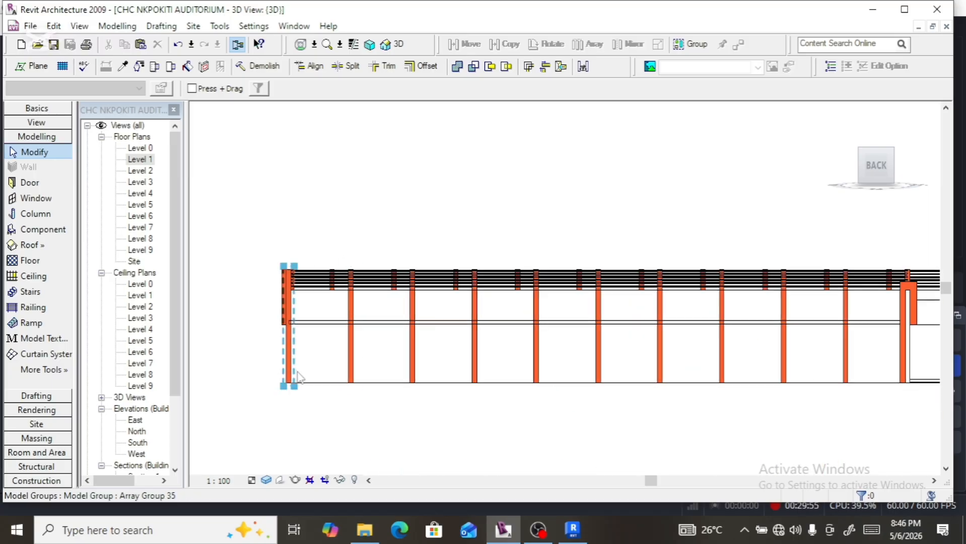
{"action": "scroll", "coordinate": [297, 377], "scroll_direction": "down", "scroll_amount": 1}
{"action": "left_click", "coordinate": [372, 411]}
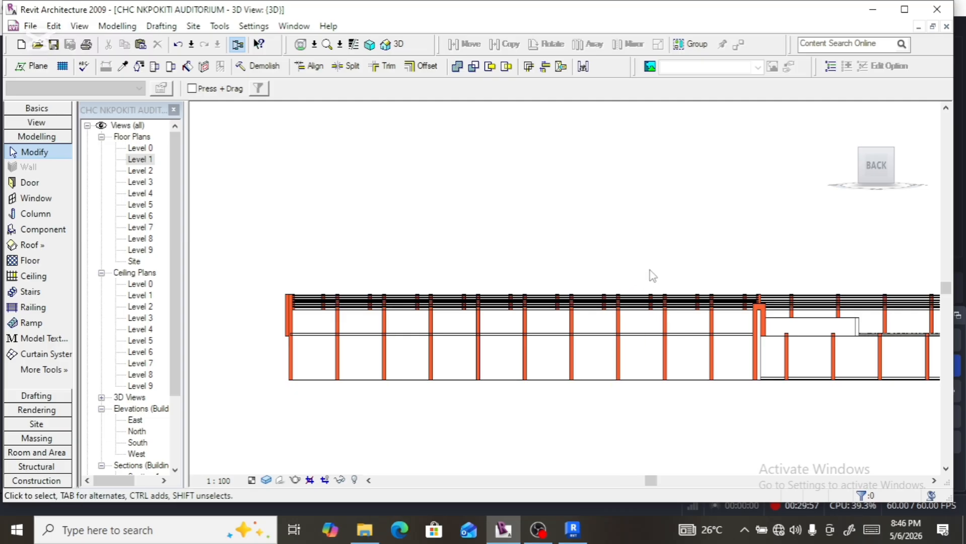
{"action": "mouse_move", "coordinate": [876, 180]}
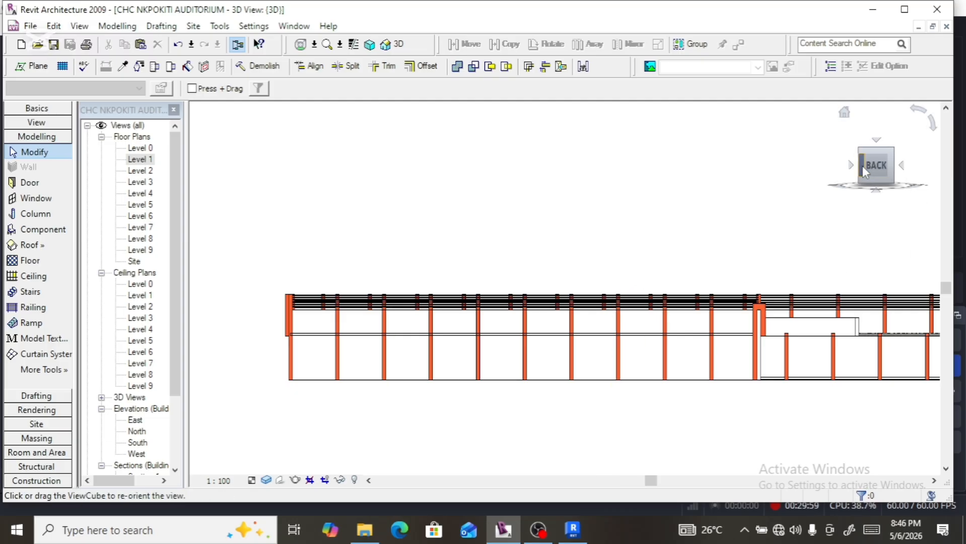
{"action": "left_click", "coordinate": [868, 171]}
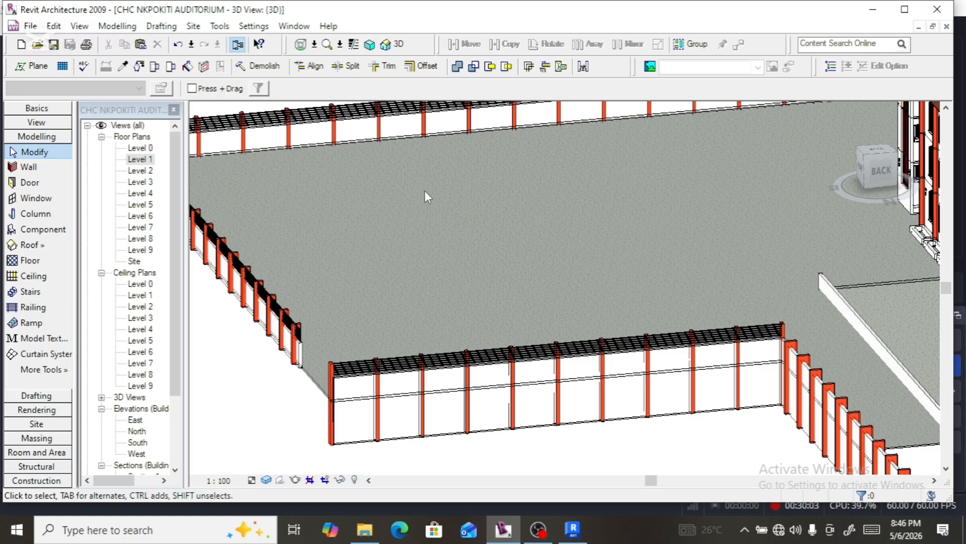
{"action": "scroll", "coordinate": [346, 215], "scroll_direction": "down", "scroll_amount": 1}
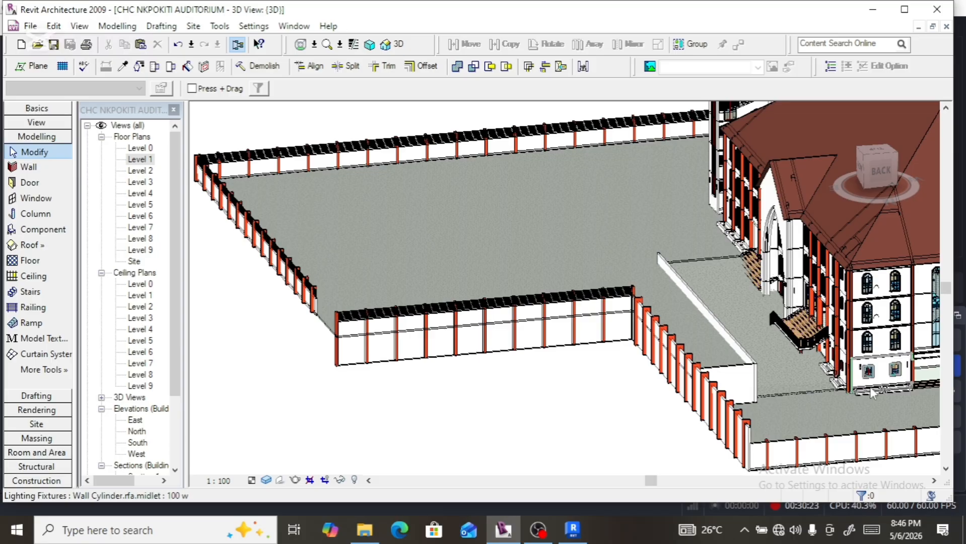
{"action": "scroll", "coordinate": [928, 374], "scroll_direction": "up", "scroll_amount": 1}
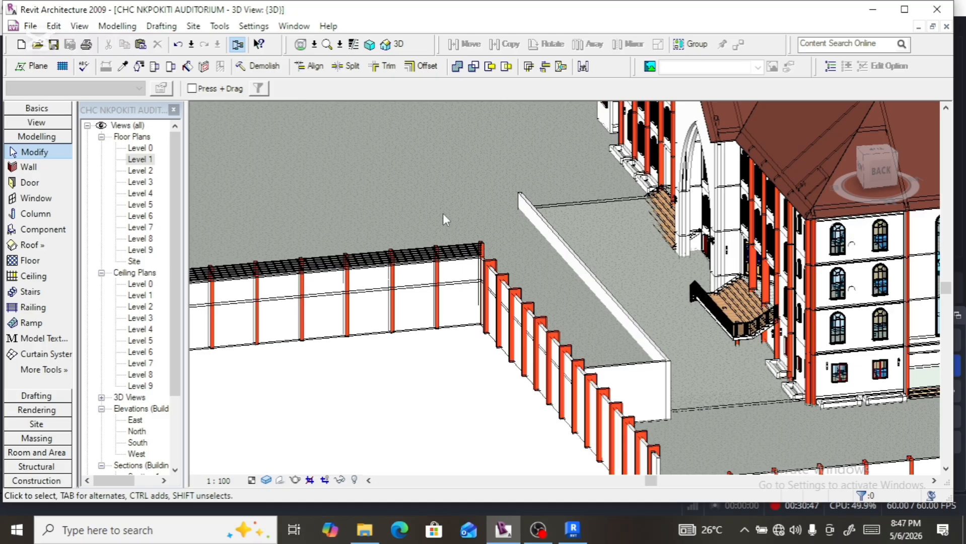
{"action": "scroll", "coordinate": [443, 213], "scroll_direction": "down", "scroll_amount": 1}
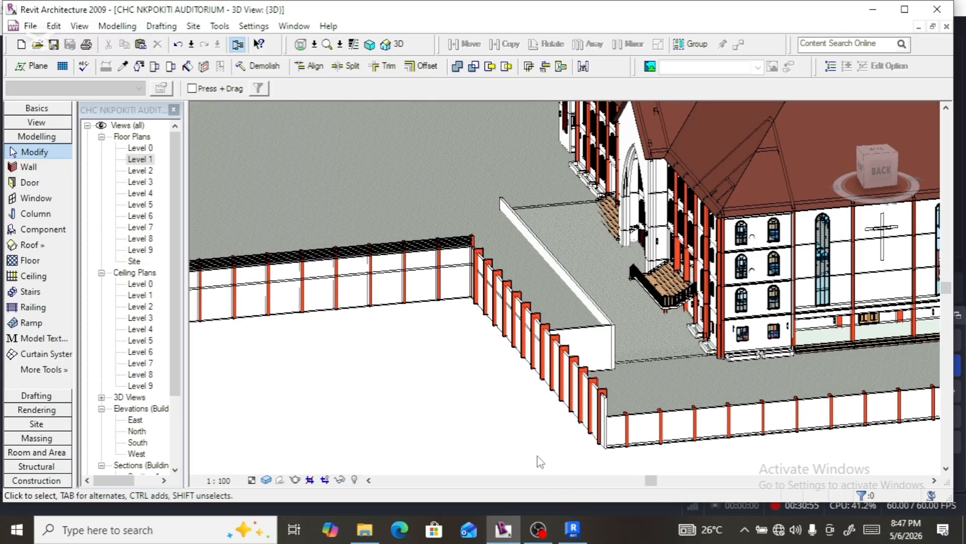
{"action": "scroll", "coordinate": [534, 454], "scroll_direction": "down", "scroll_amount": 1}
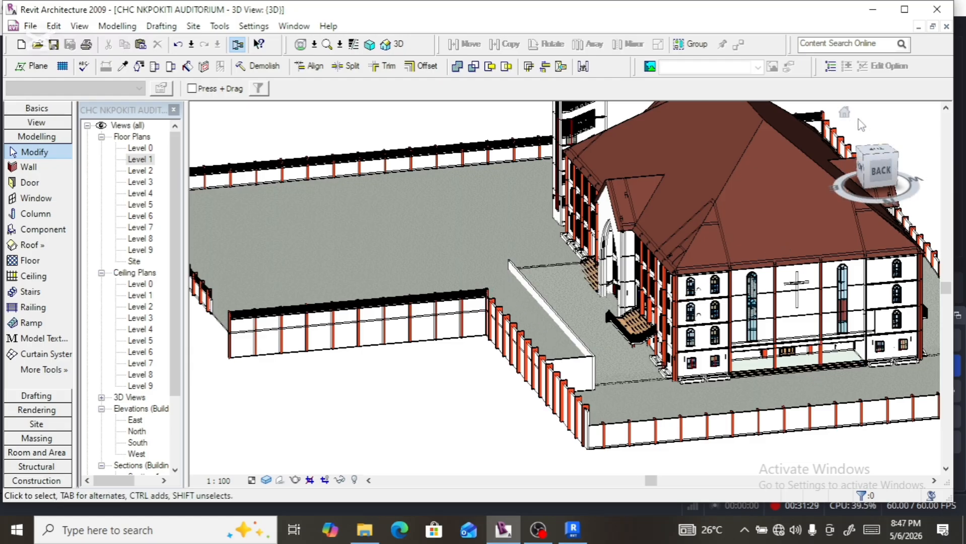
{"action": "left_click", "coordinate": [845, 113]}
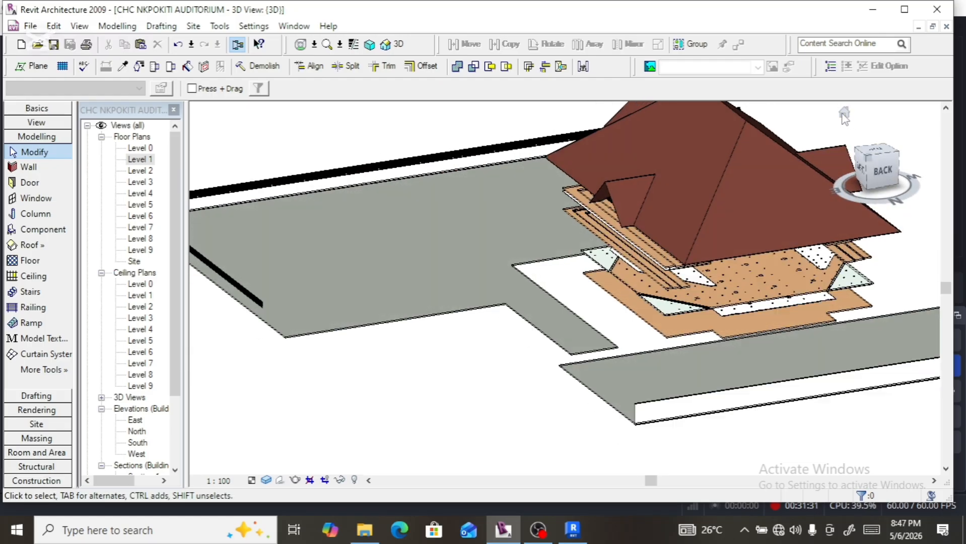